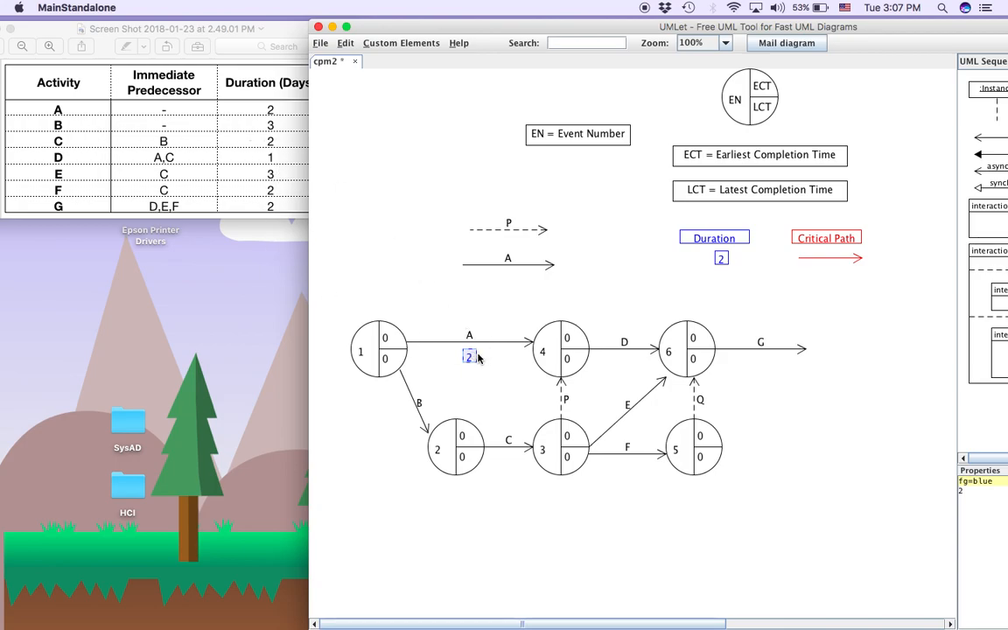
Place a copy of the blue duration box beside arrow B and set its value to 3
key(super+v)
drag(483, 373, 406, 412)
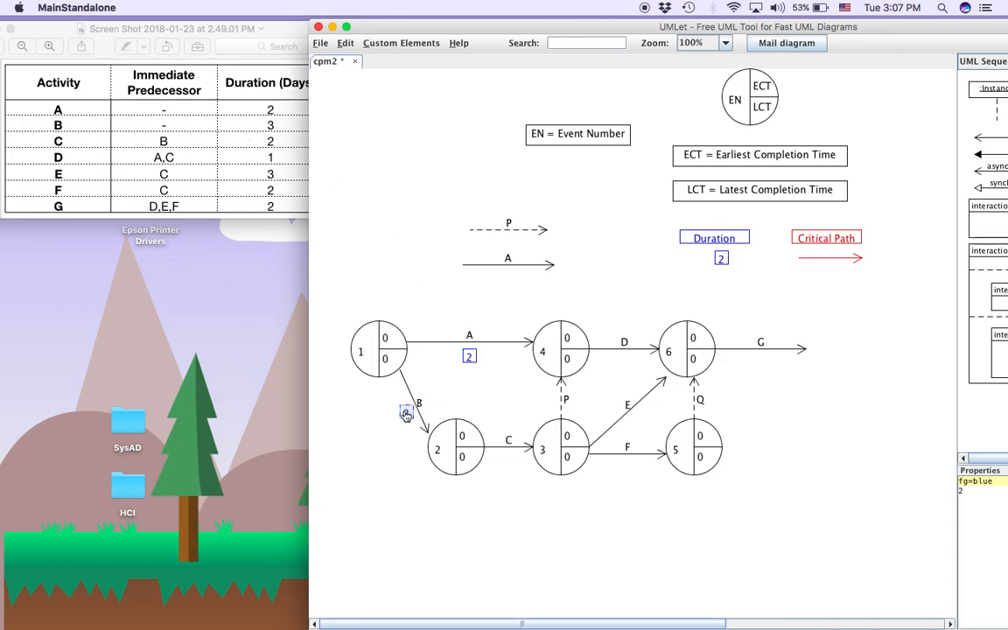
click(974, 491)
key(BackSpace)
text(3)
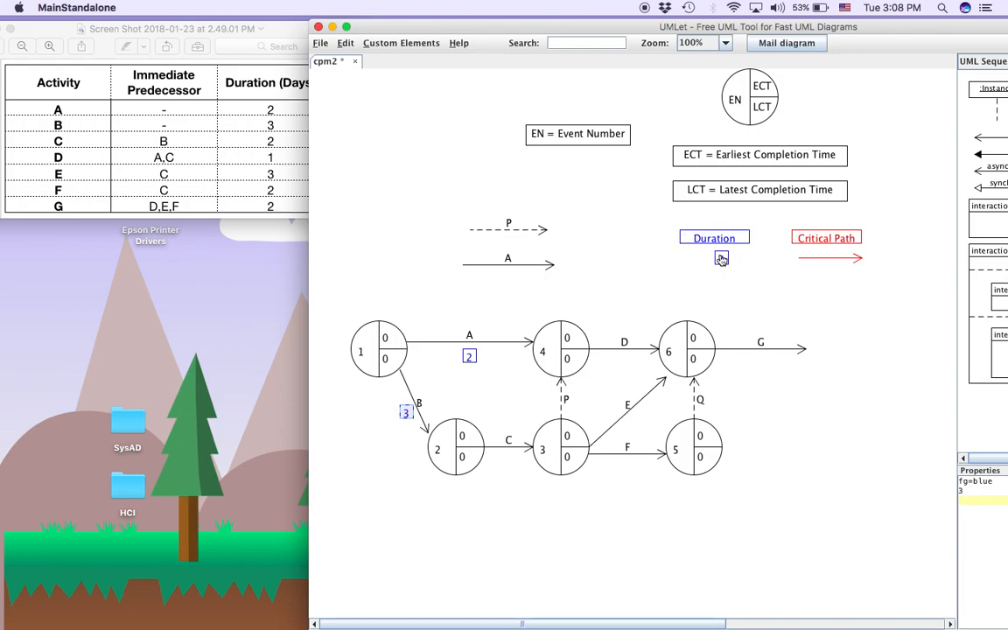
Place copies of the legend's duration box under arrows C and D, with 2 for C and 1 for D
key(ctrl+v)
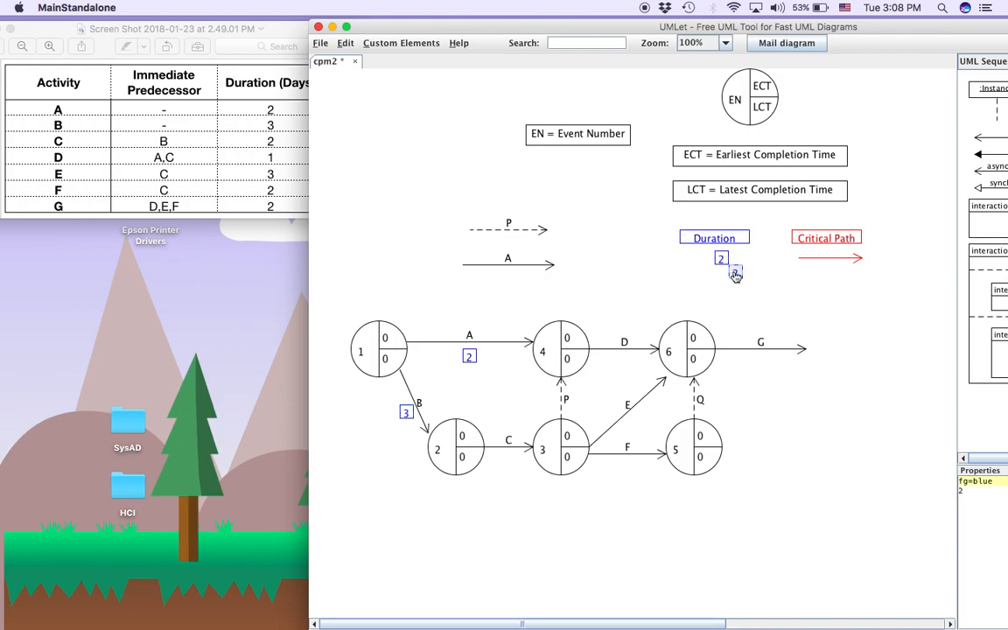
drag(734, 274, 512, 462)
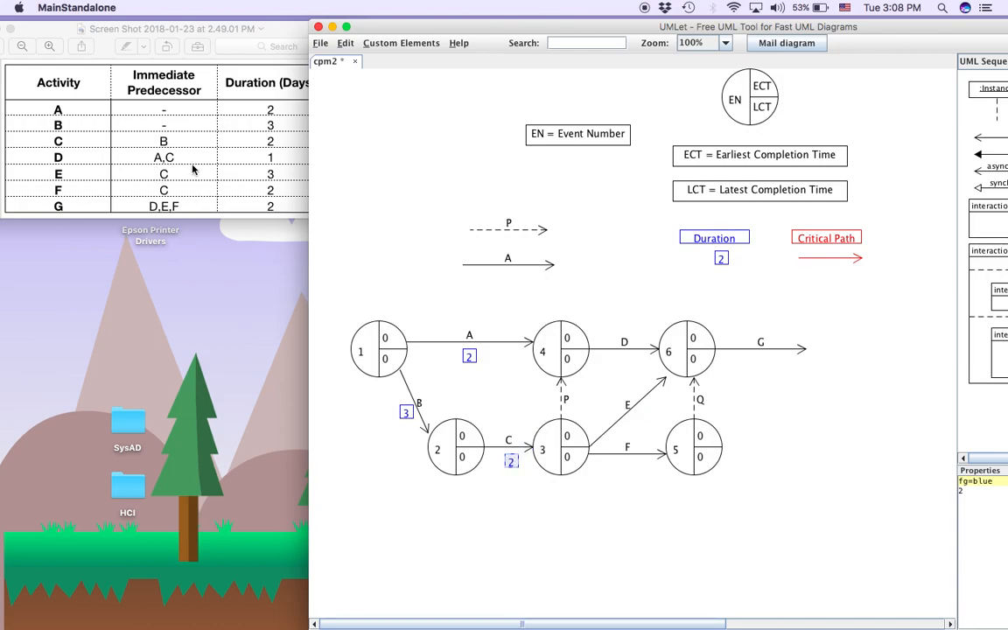
click(721, 258)
key(ctrl+c)
key(ctrl+v)
drag(736, 274, 624, 358)
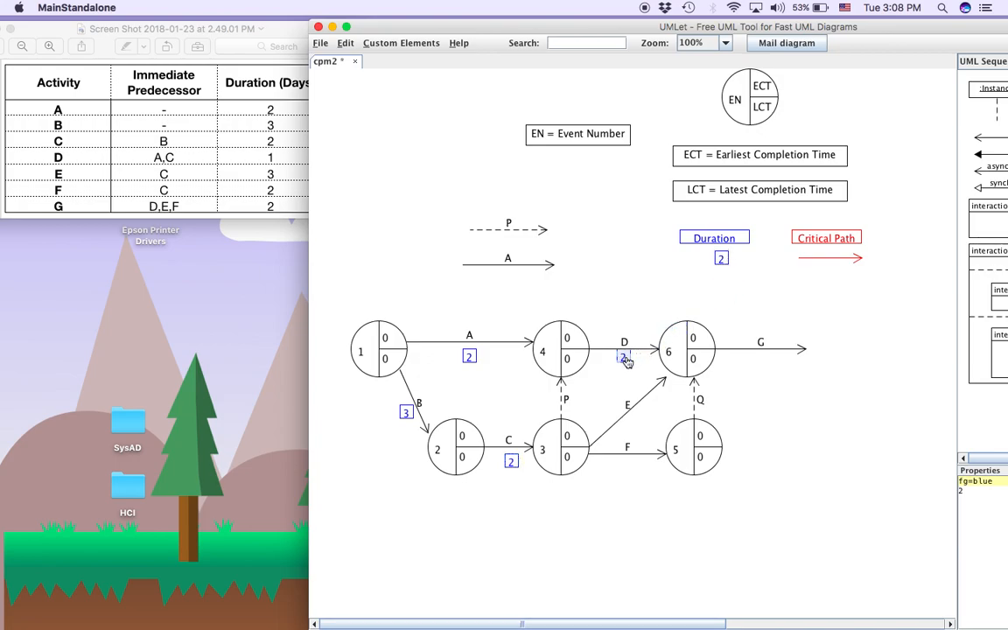
click(968, 490)
text(1)
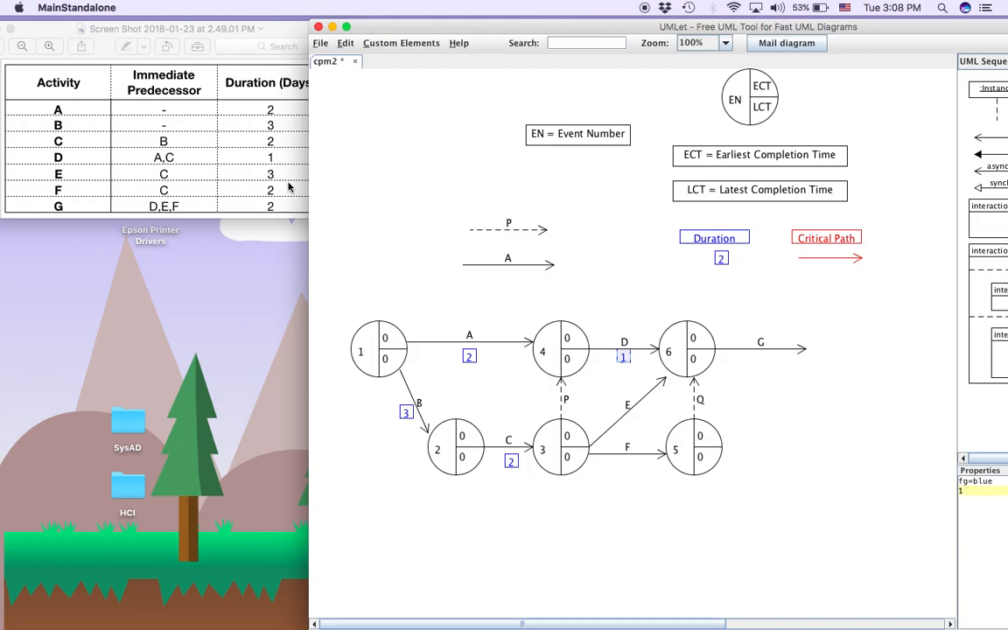
Duplicate the legend's duration box, place the copy beside arrow E and set its value to 3
double_click(720, 259)
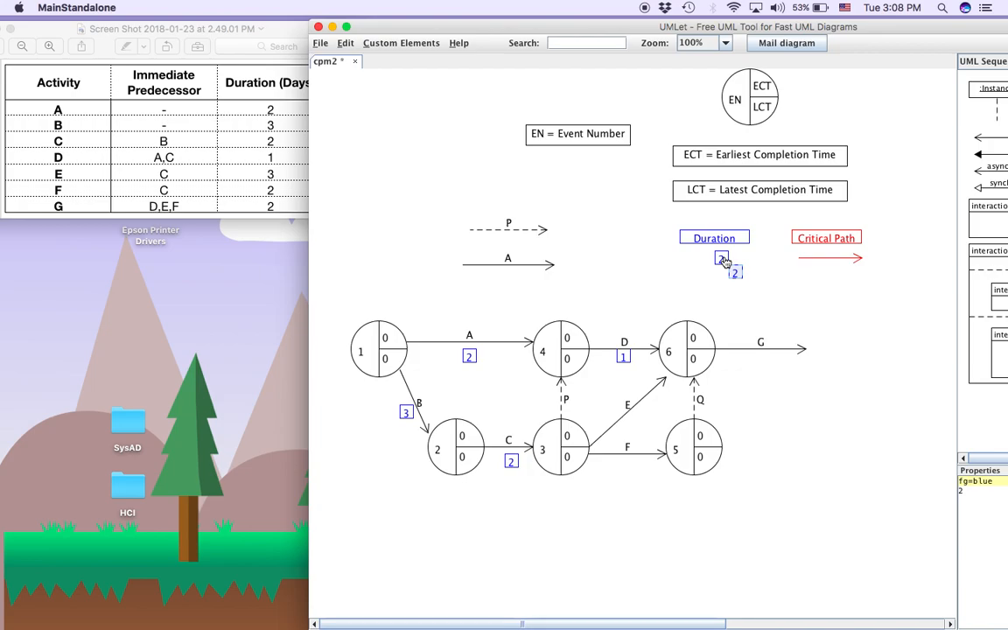
drag(726, 264, 640, 420)
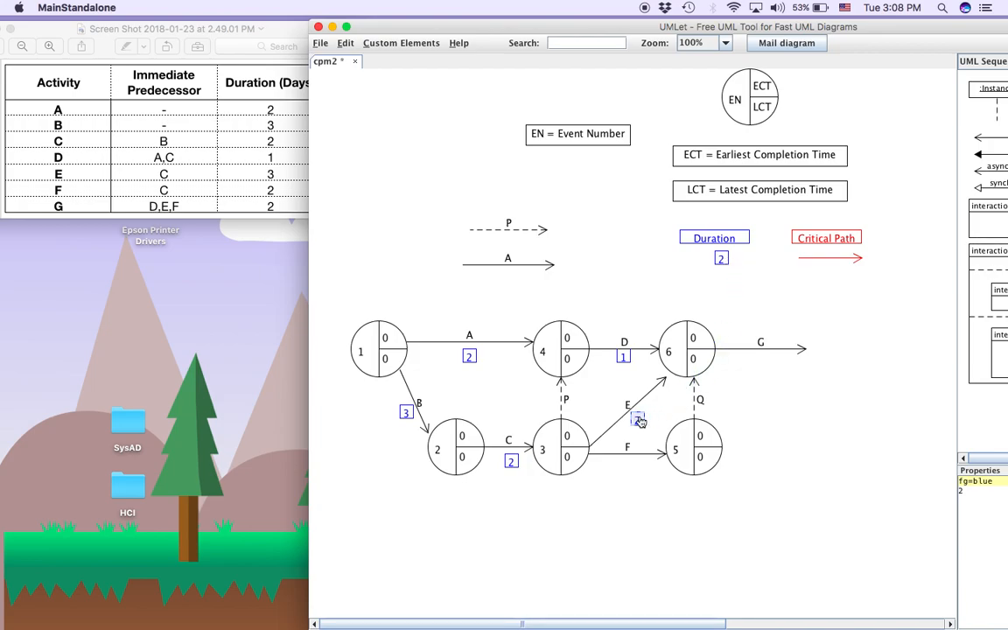
click(981, 491)
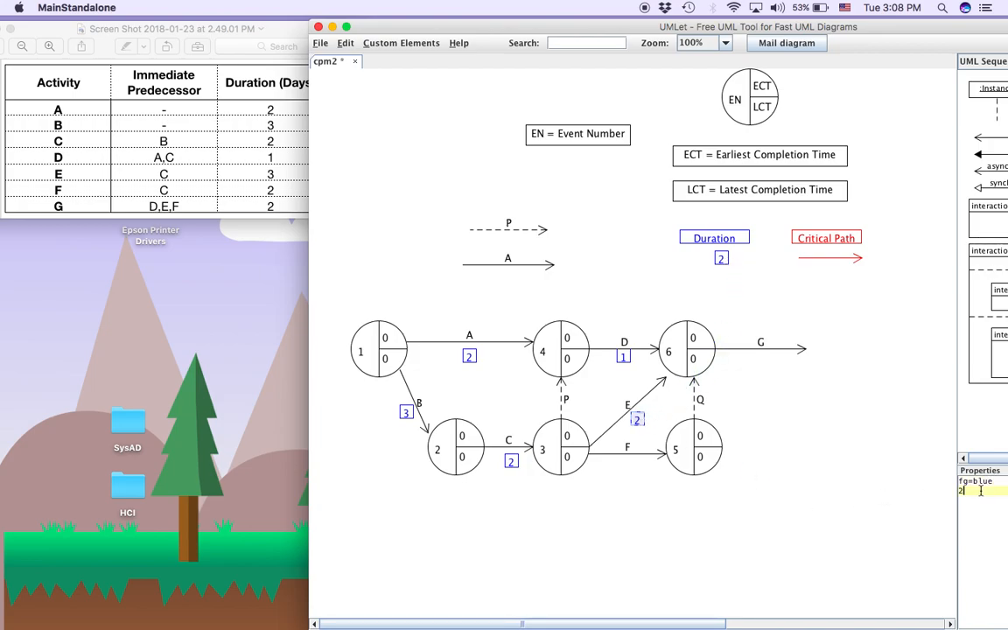
text(3)
click(516, 360)
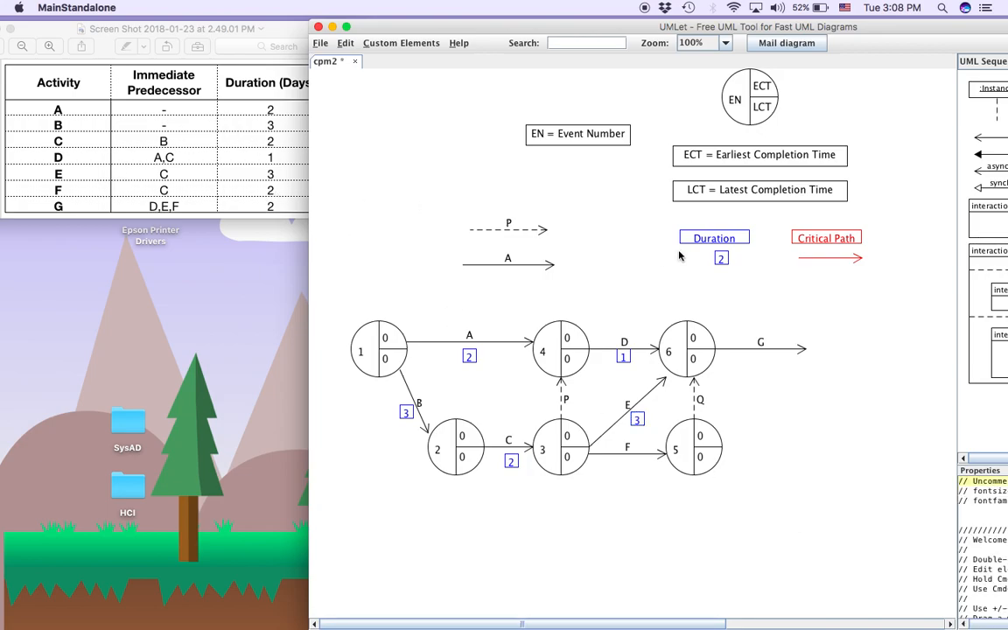
Place duplicates of the legend's duration box with value 2 under arrows F and G
double_click(722, 259)
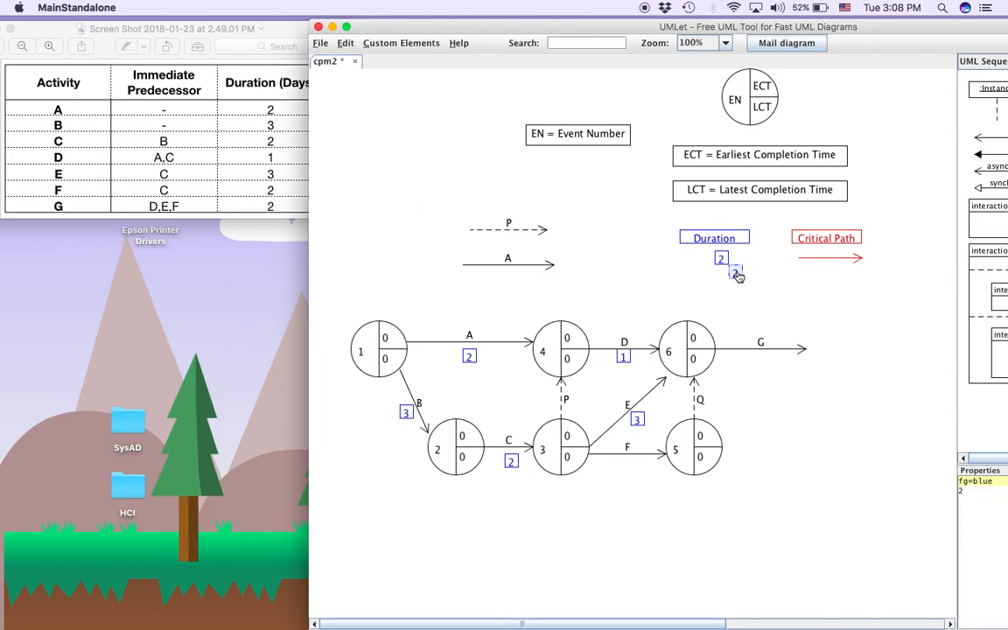
drag(738, 276, 631, 470)
double_click(722, 259)
drag(739, 277, 755, 347)
click(727, 305)
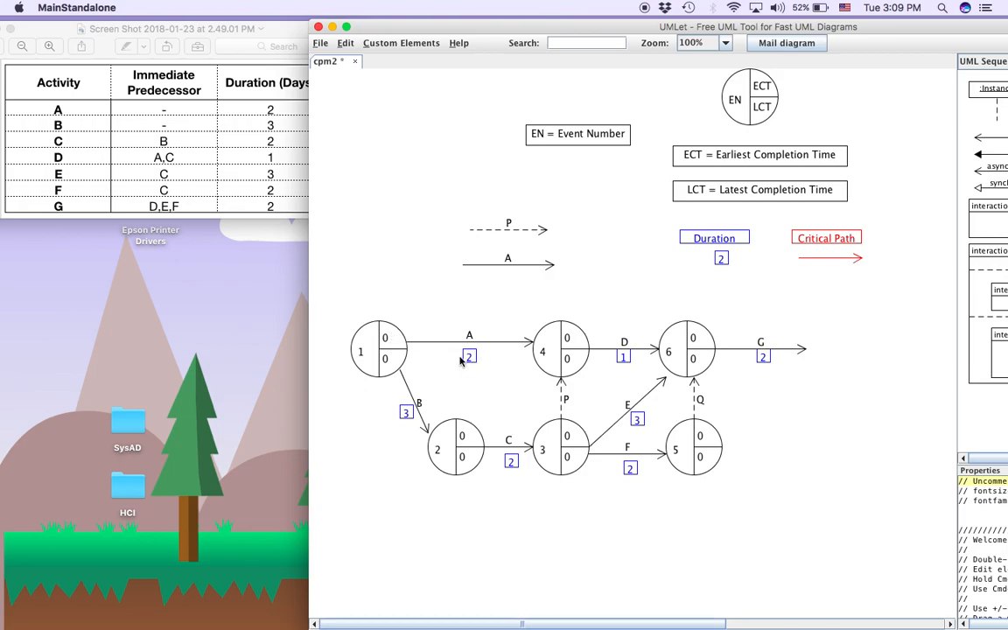
Set the earliest completion time of event 4 to 2, keeping its event number 4
click(550, 337)
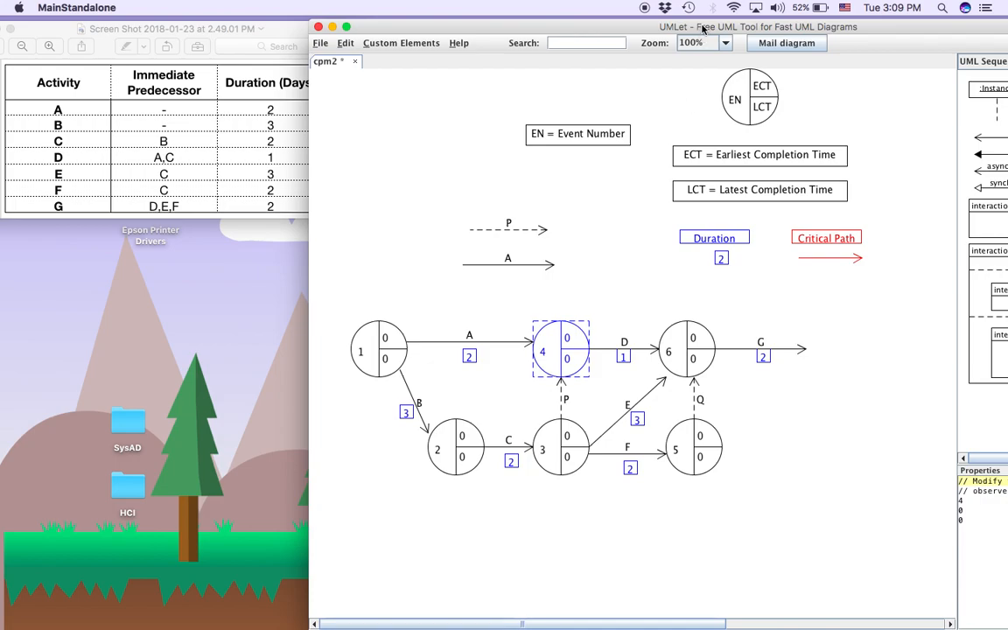
drag(700, 35, 606, 35)
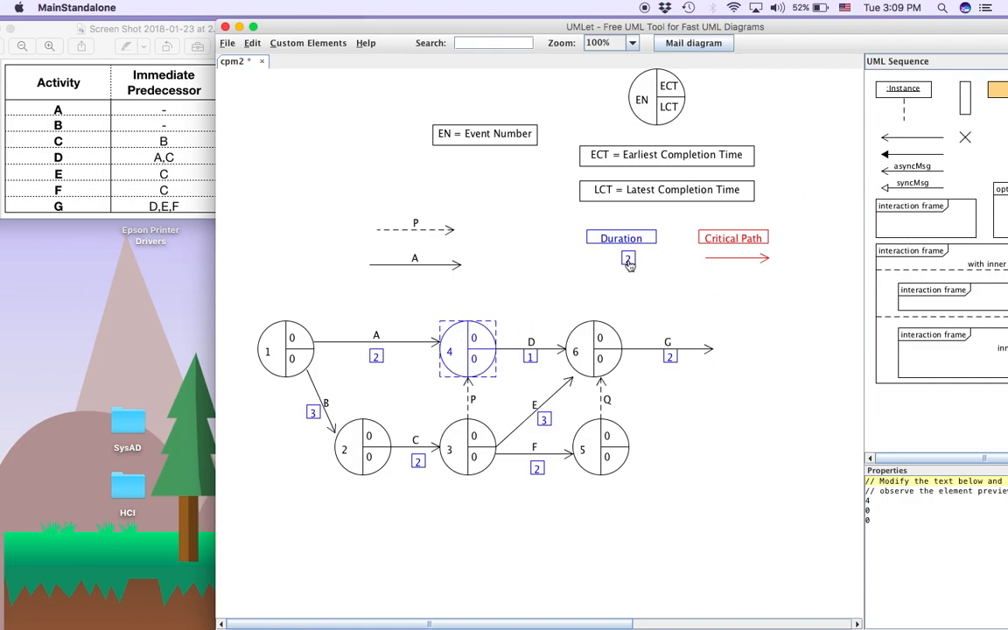
click(894, 500)
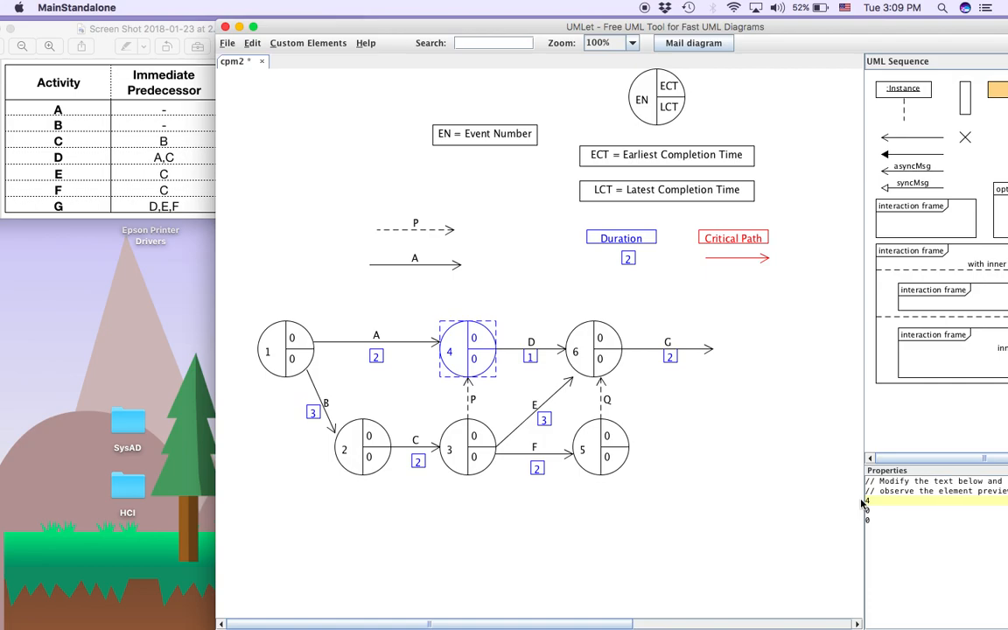
text(2)
key(BackSpace)
text(4)
click(874, 510)
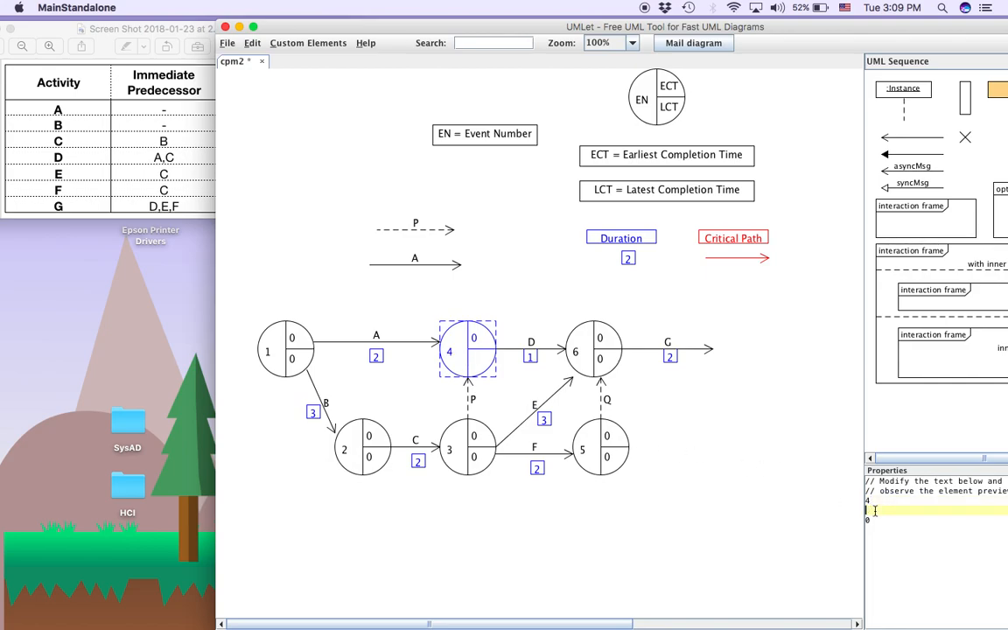
text(2)
click(520, 302)
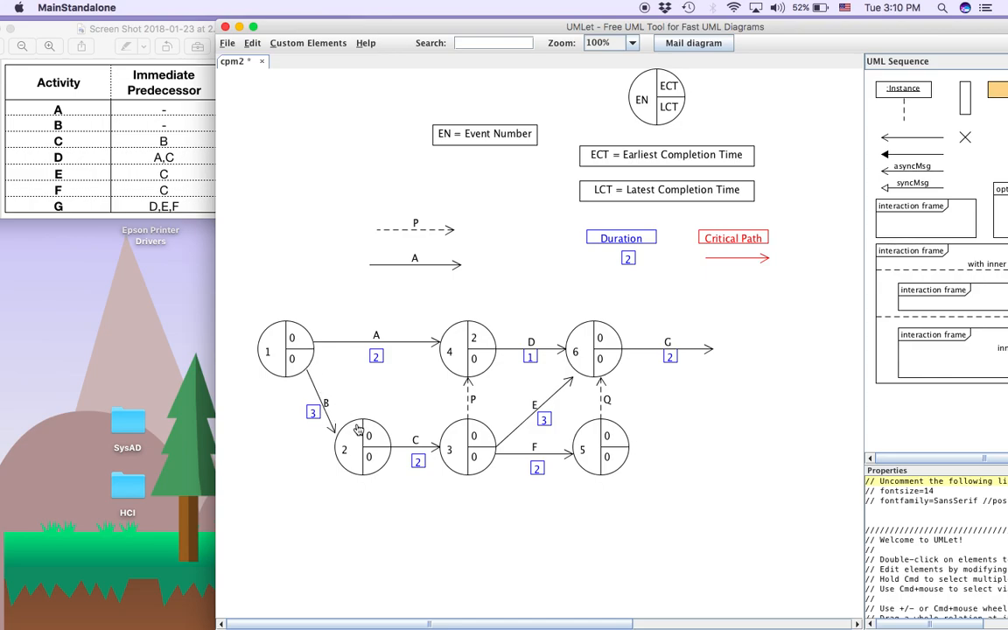
Set the earliest completion time of event 2 to 3
click(378, 450)
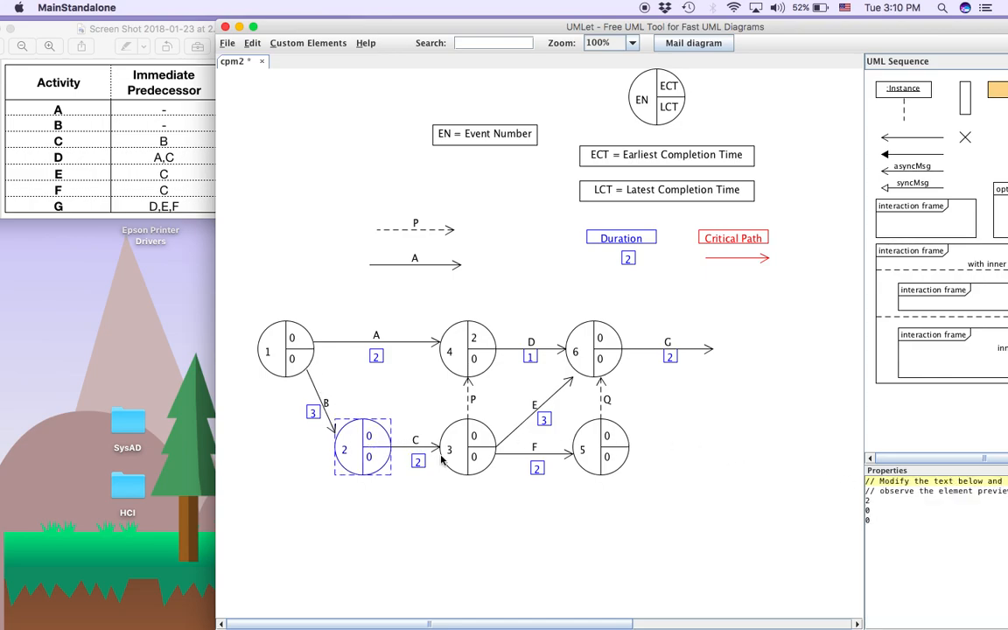
click(881, 514)
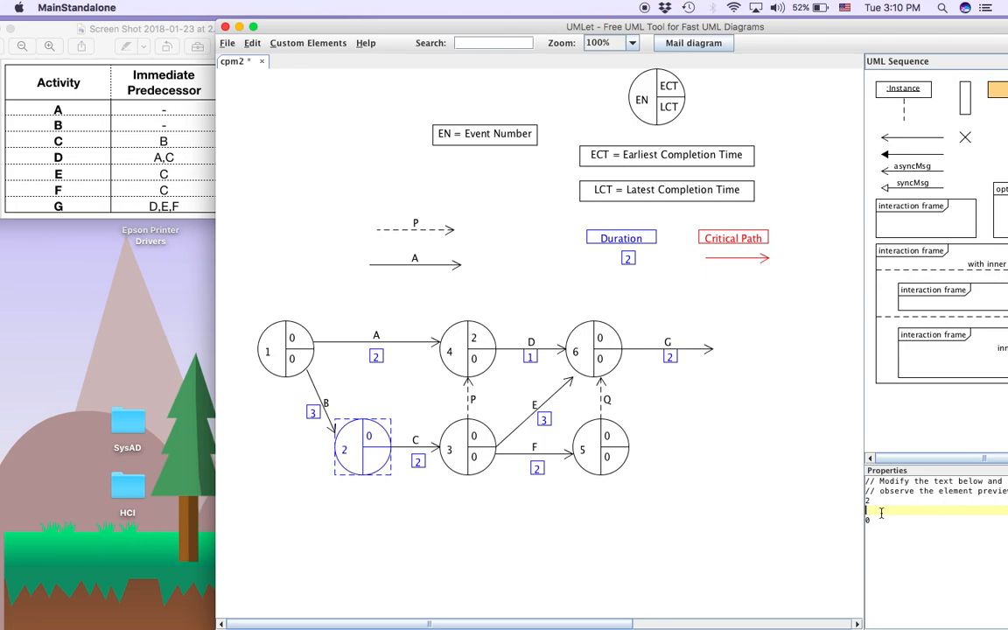
text(3)
click(455, 548)
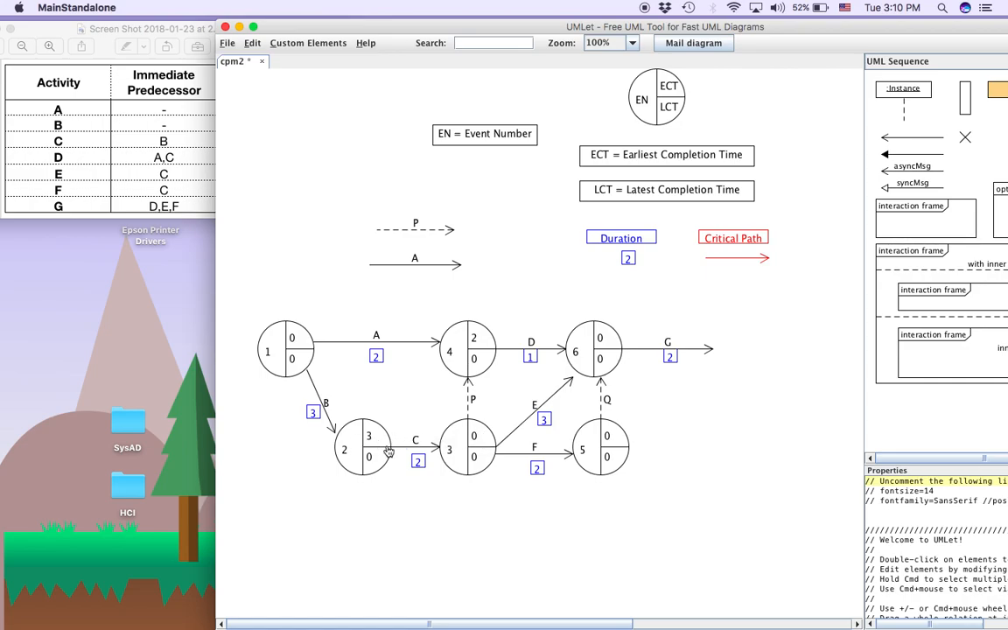
Set the earliest completion time of event 3 to 5
click(478, 454)
click(885, 508)
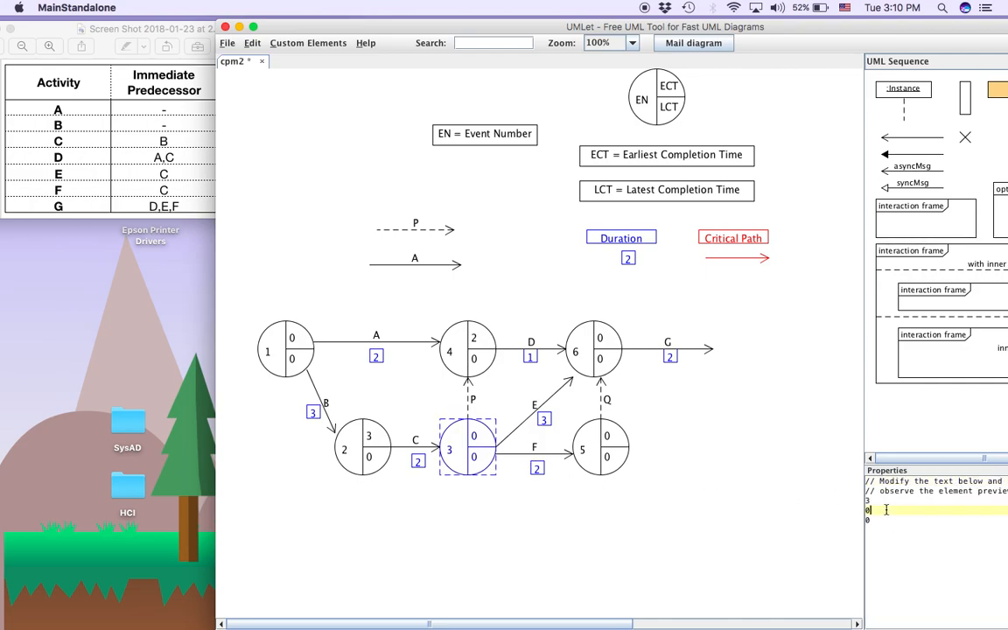
key(BackSpace)
text(5)
click(705, 560)
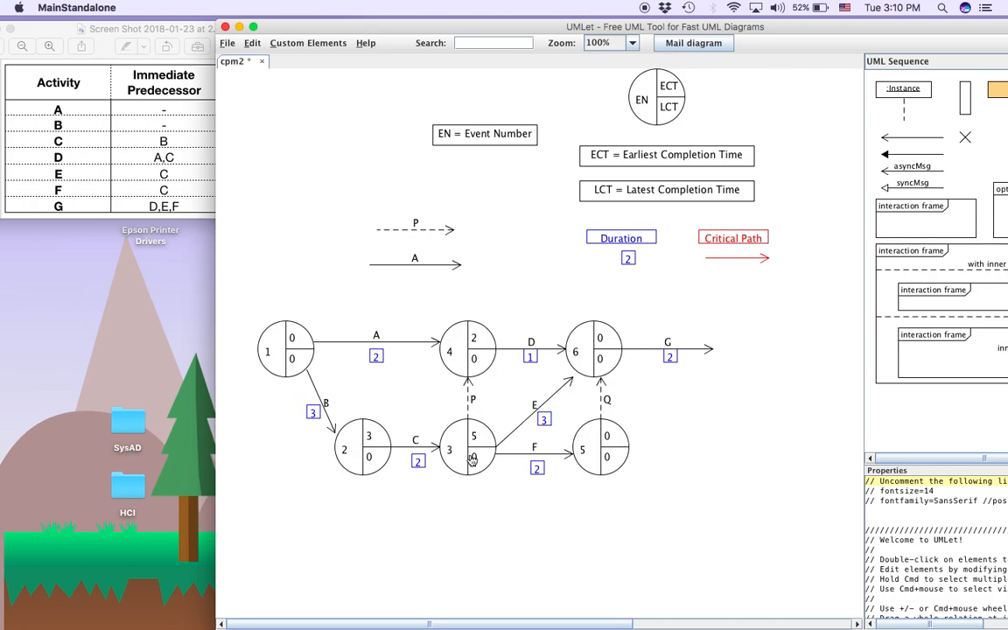
Change the earliest completion time of event 4 to 5
click(480, 339)
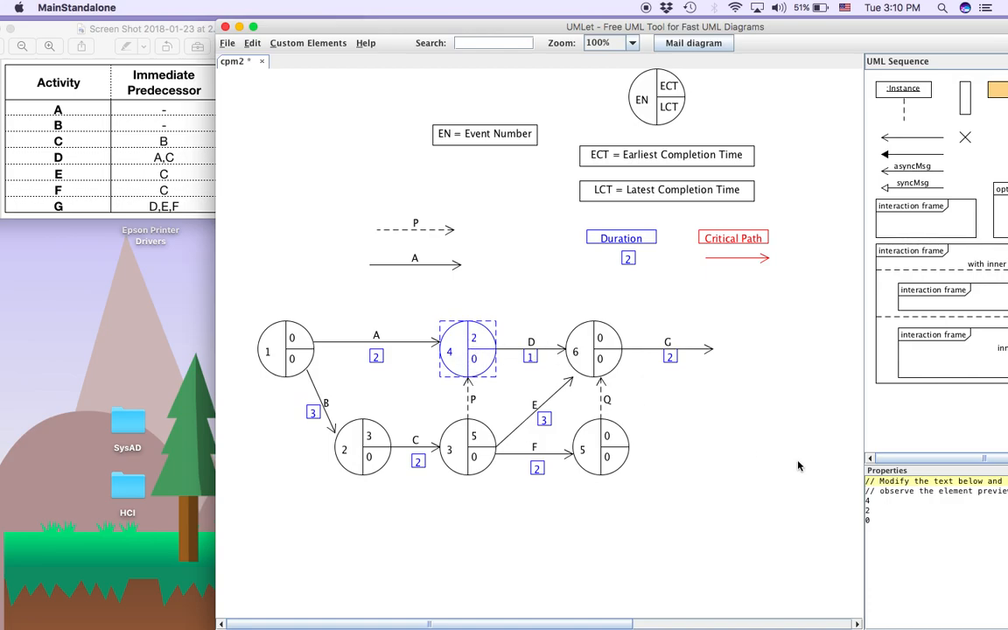
click(873, 511)
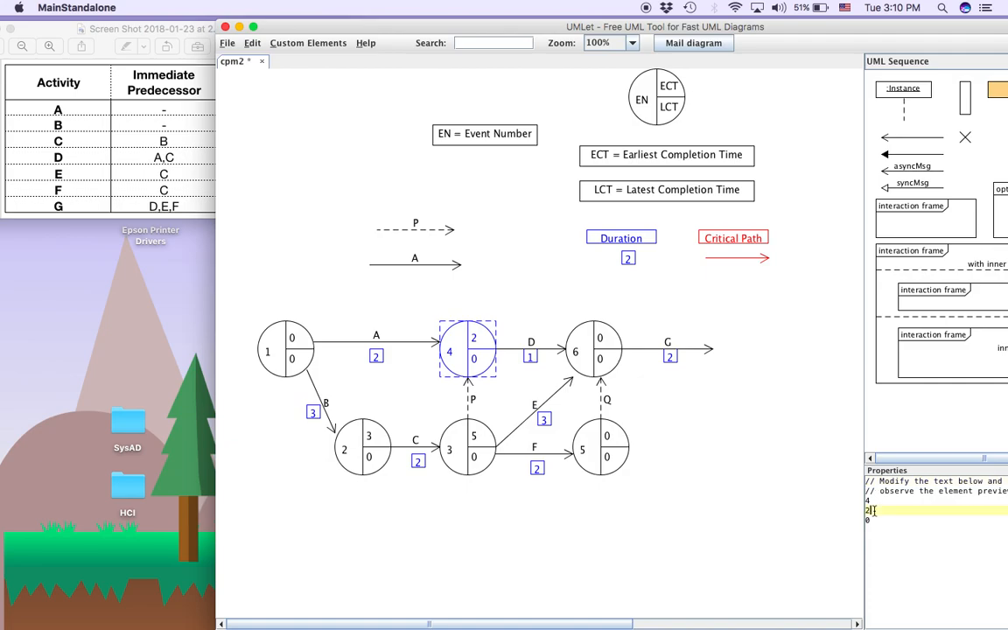
text(5)
click(709, 542)
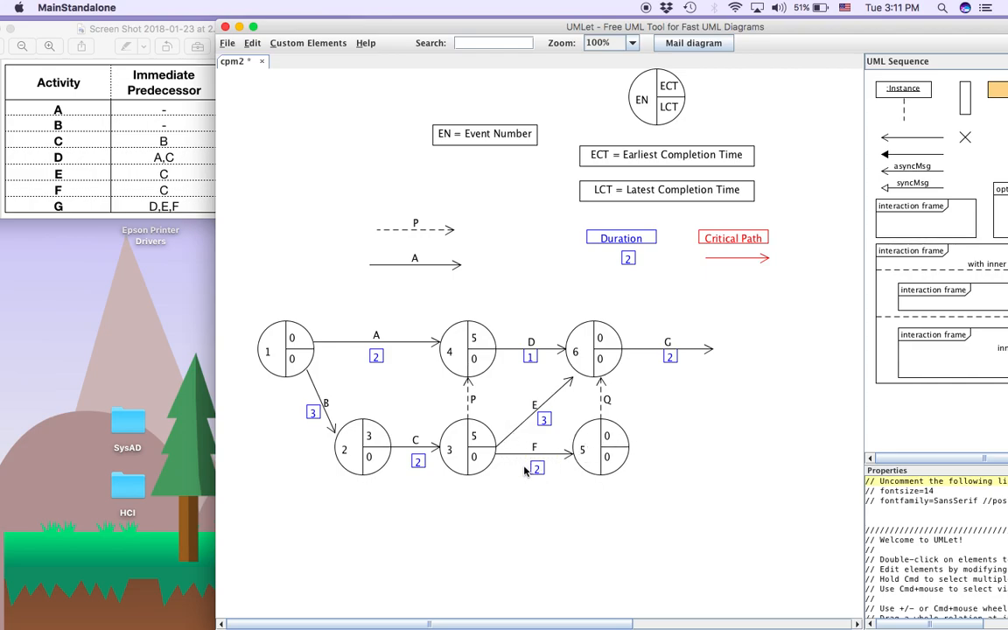
Set the earliest completion time of event 5 to 7
click(612, 436)
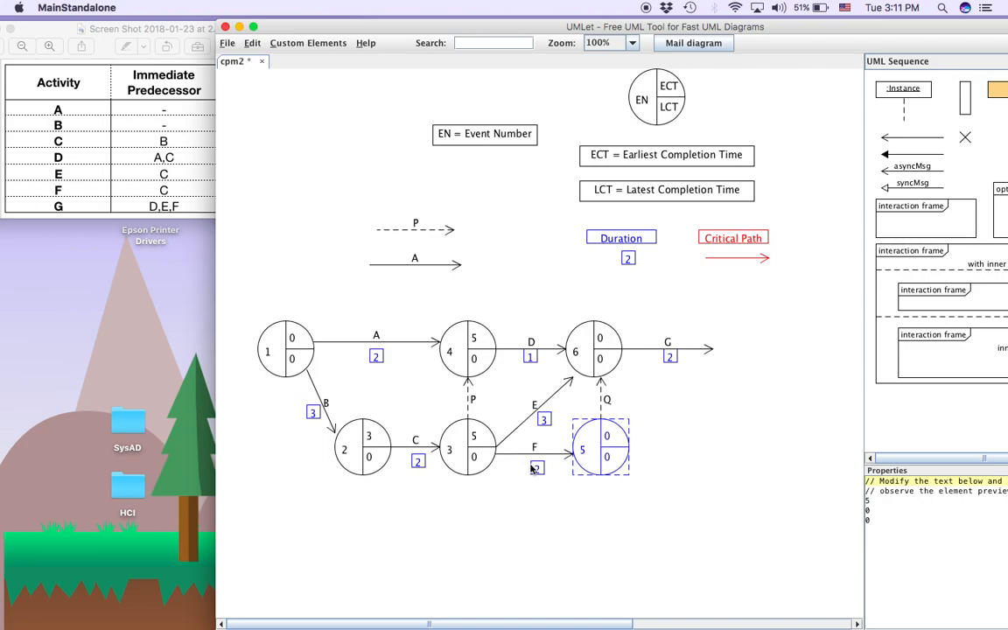
click(883, 511)
key(BackSpace)
text(7)
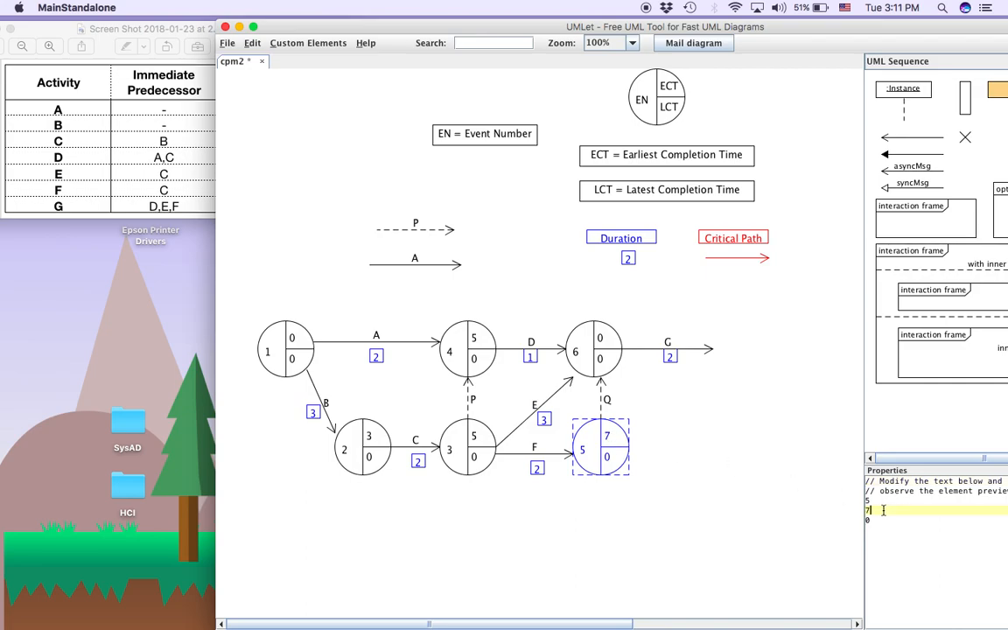
click(699, 544)
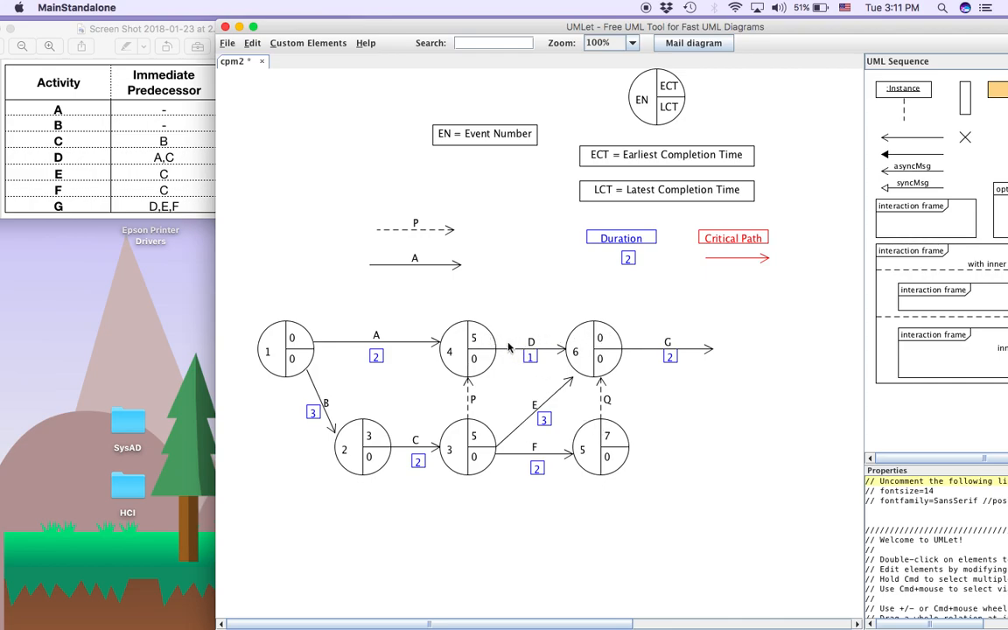
Set the earliest completion time of event 6 to 8
click(602, 336)
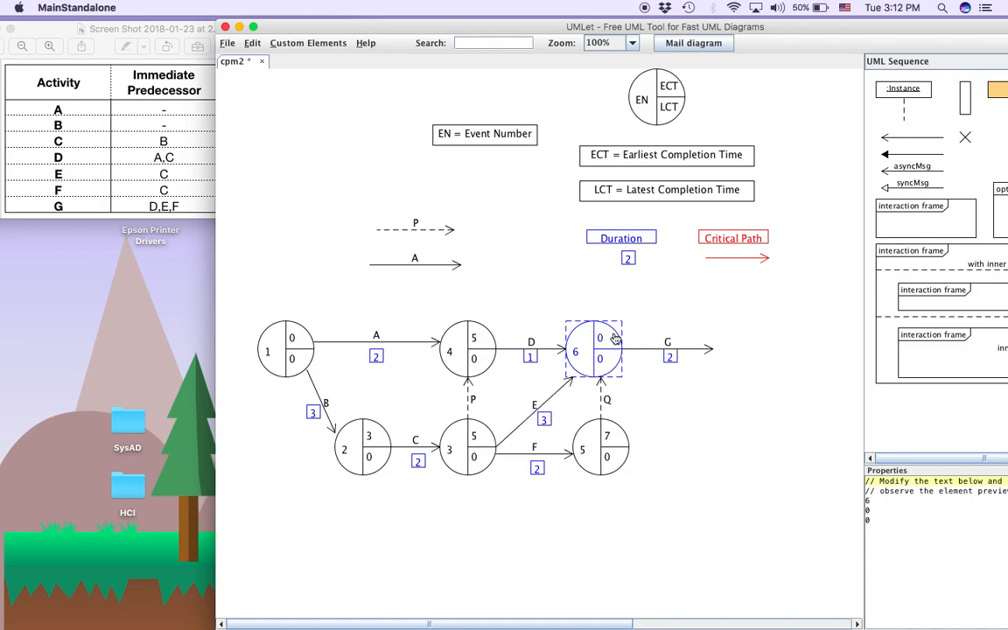
click(875, 510)
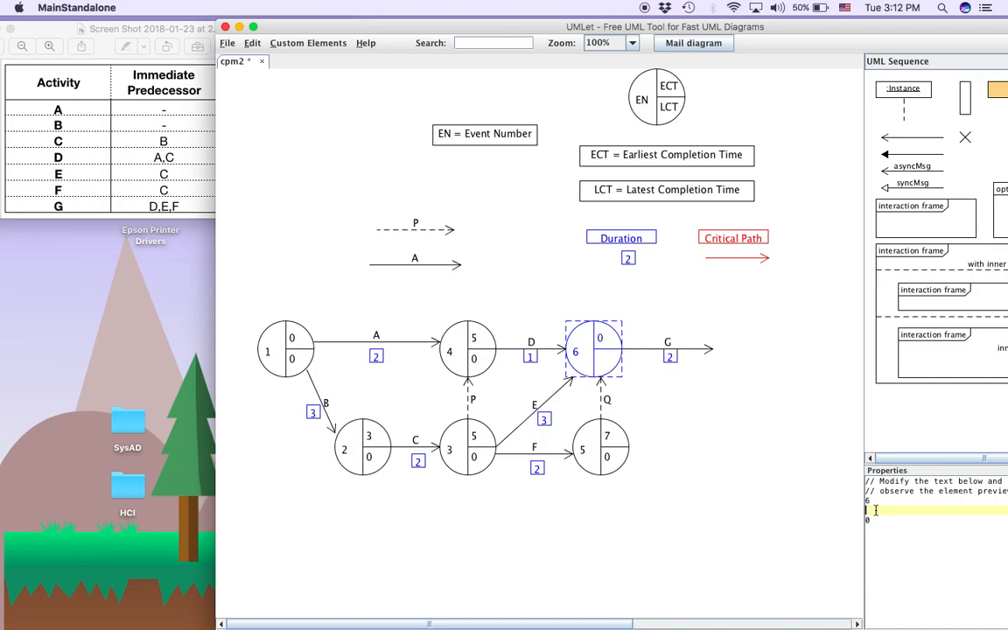
text(8)
click(639, 322)
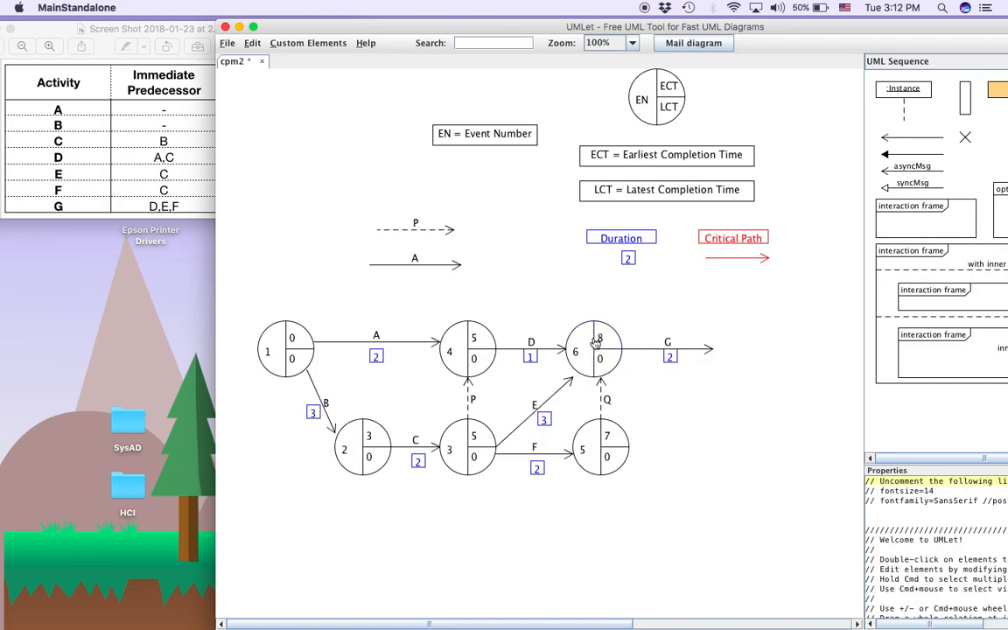
Copy the event 6 circle to the end of arrow G and set the copy's event number to 7
click(598, 341)
key(super+c)
key(super+v)
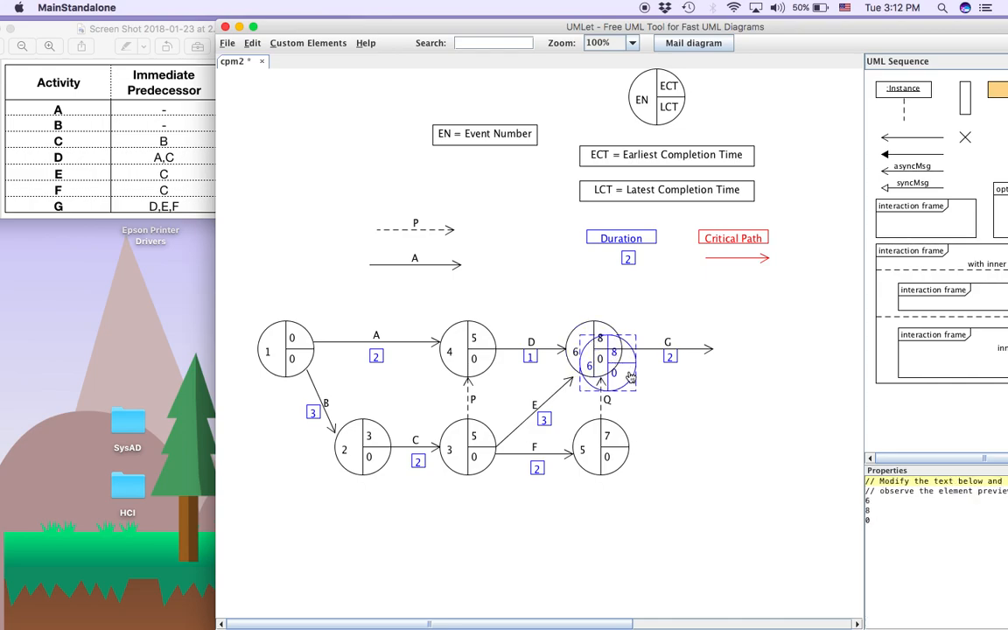
drag(630, 376, 760, 362)
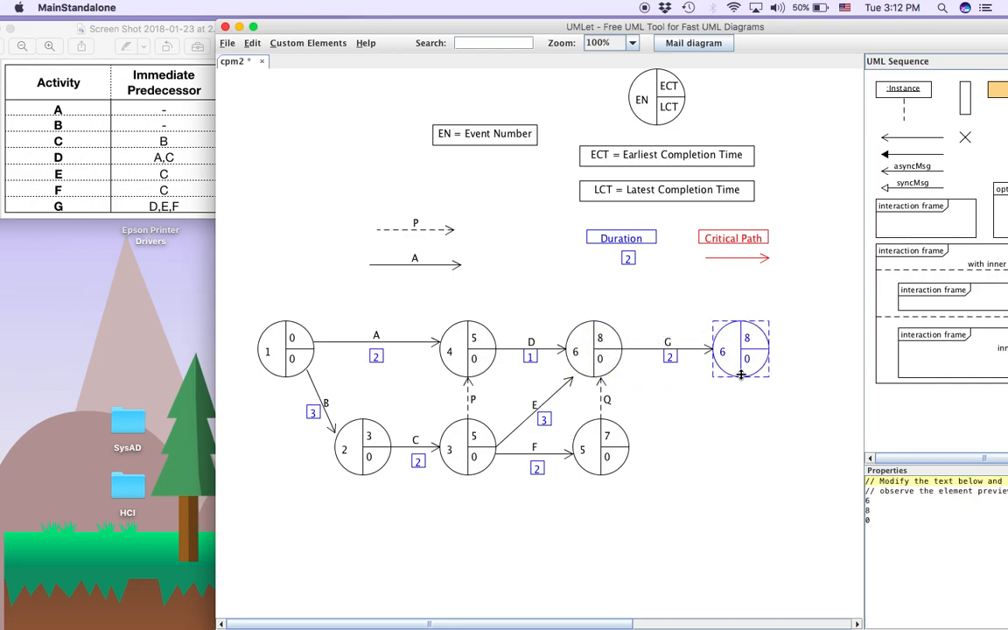
click(880, 502)
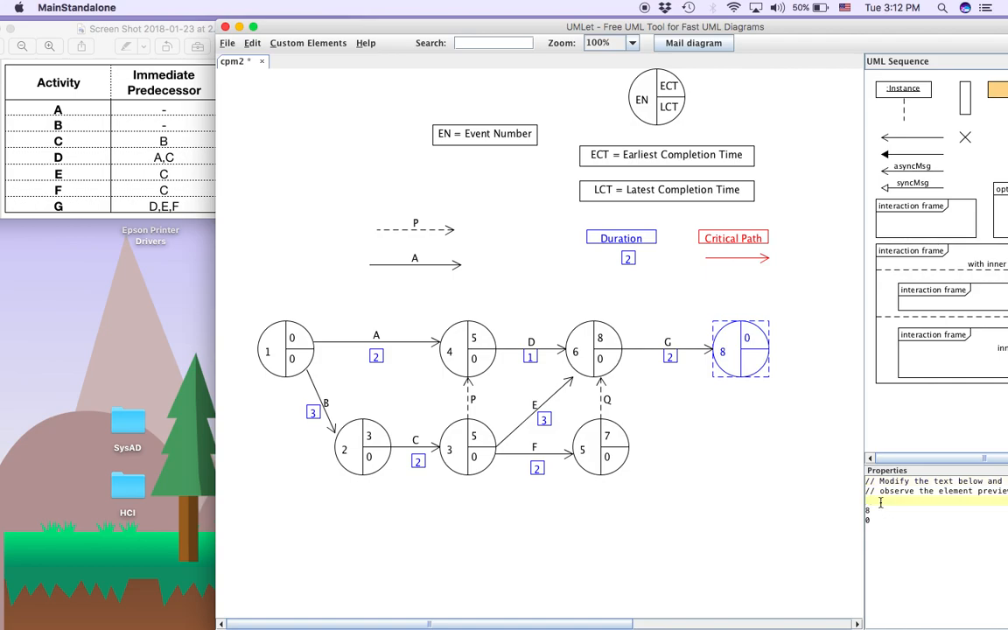
text(7)
click(770, 517)
click(739, 372)
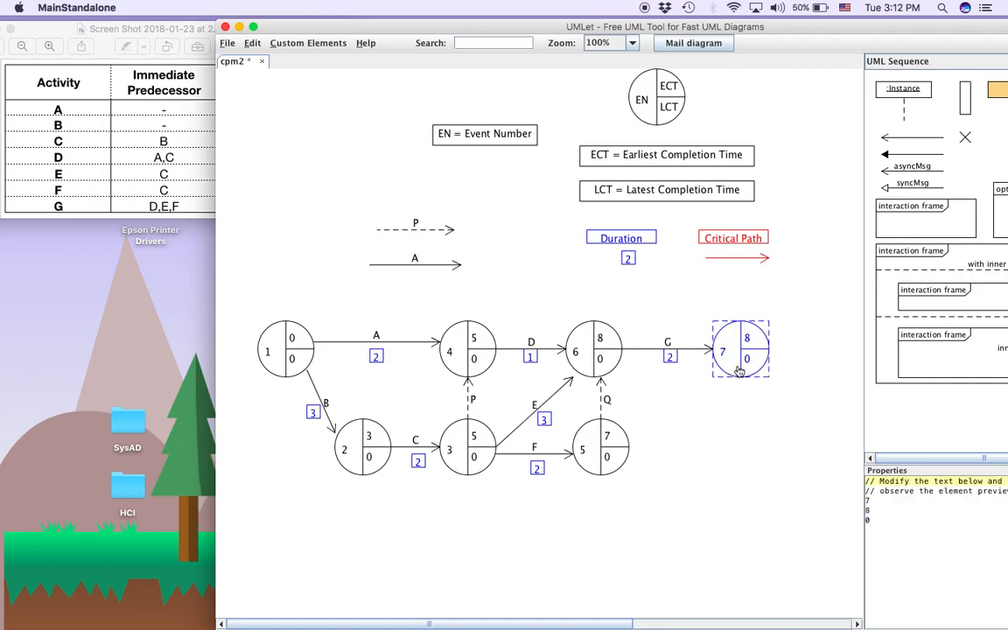
Set the earliest completion time of event 7 to 10
click(725, 474)
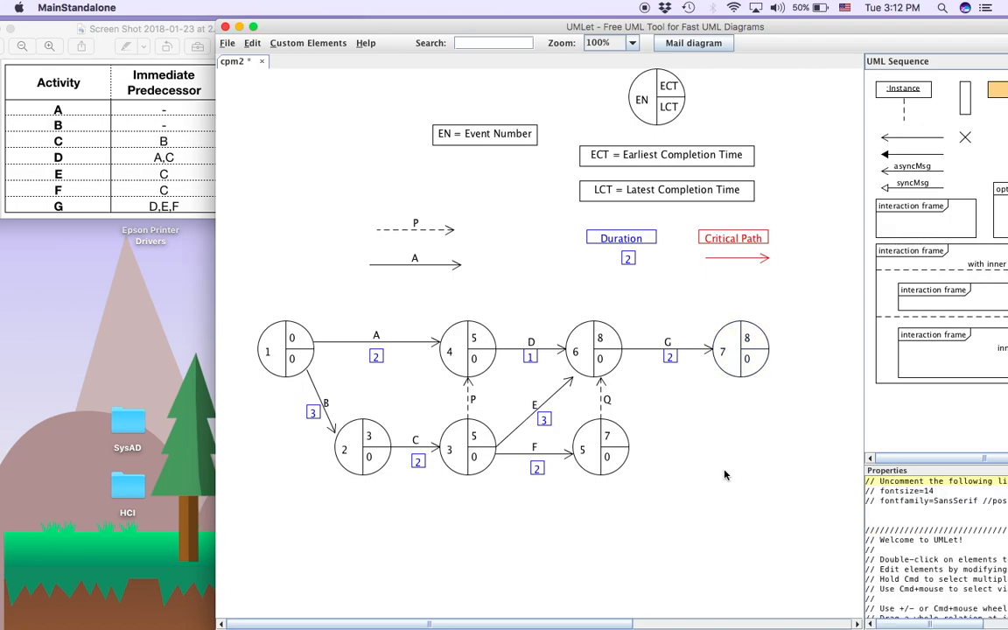
click(743, 352)
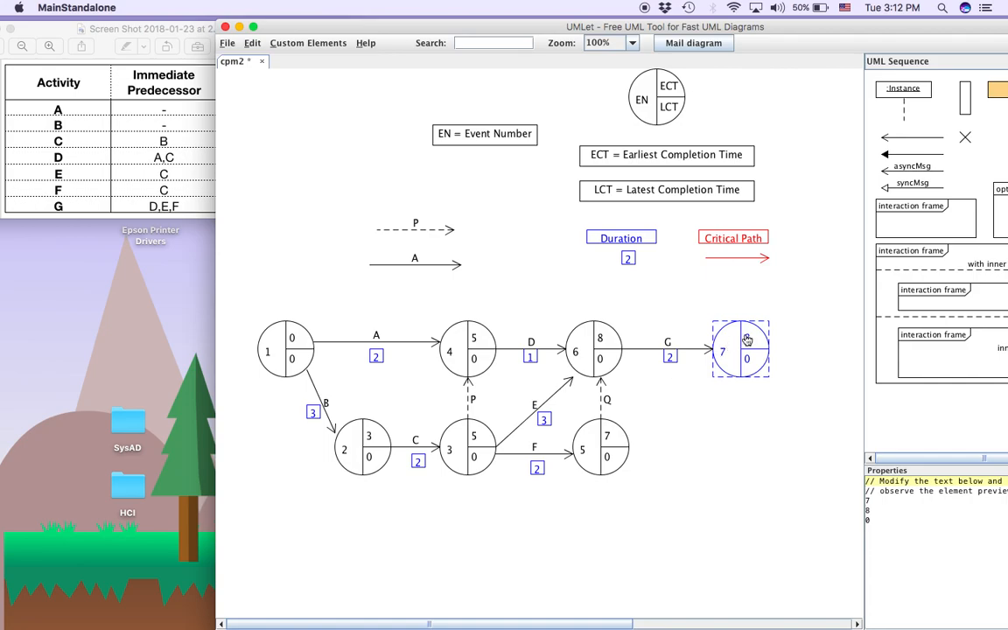
click(871, 509)
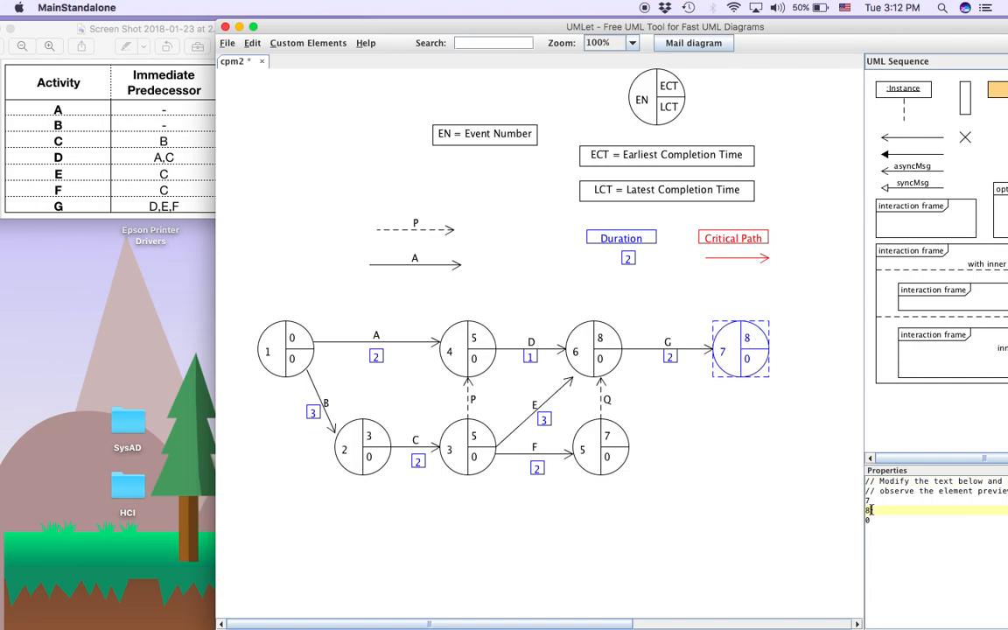
text(10)
click(760, 558)
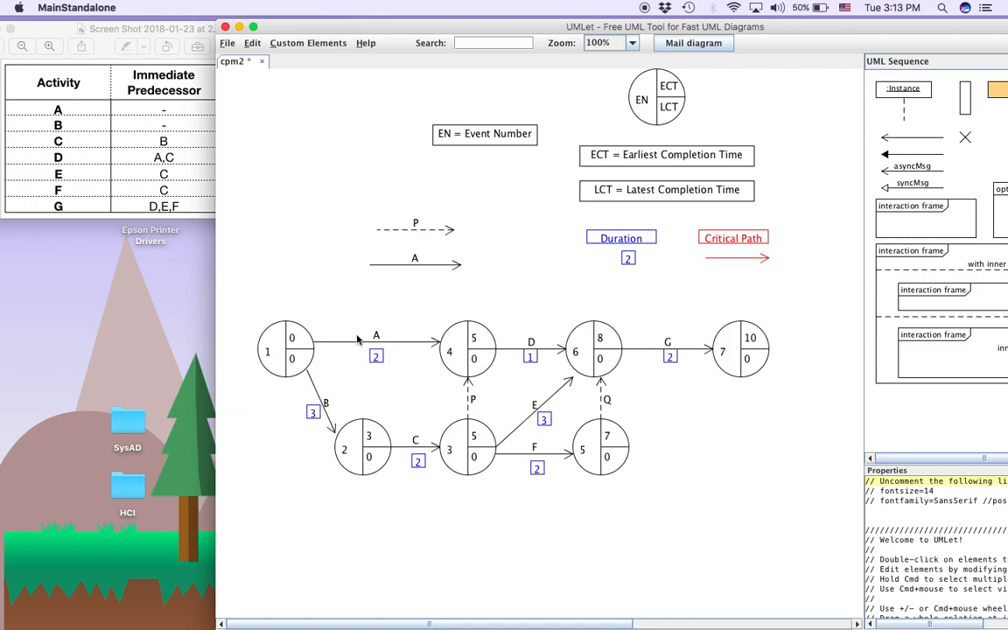
Trace the paths through events 3, 4 and 5 to events 6 and 7, examining their earliest completion times and activity durations
click(473, 341)
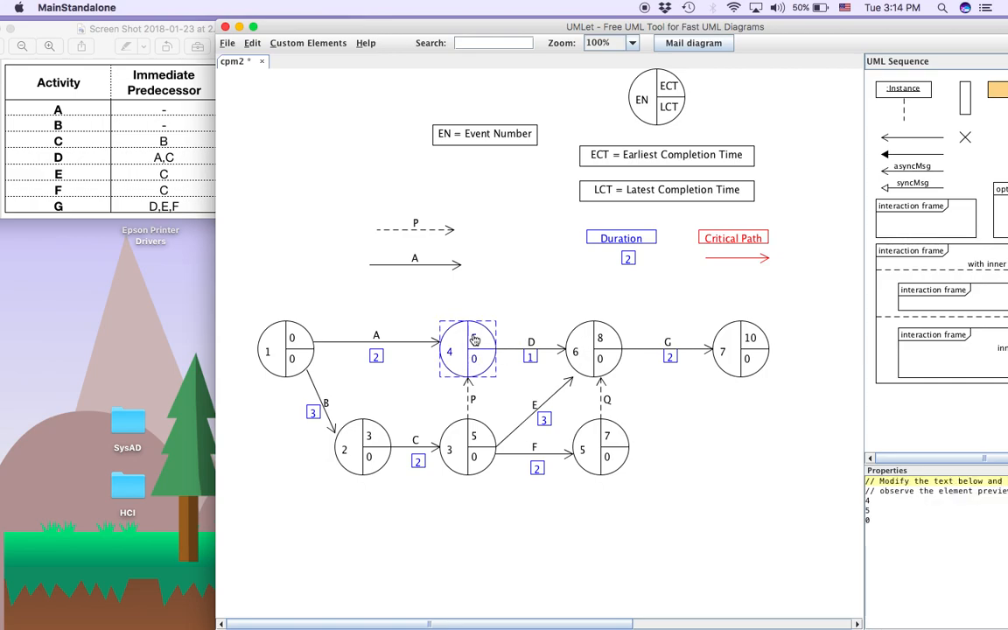
click(600, 446)
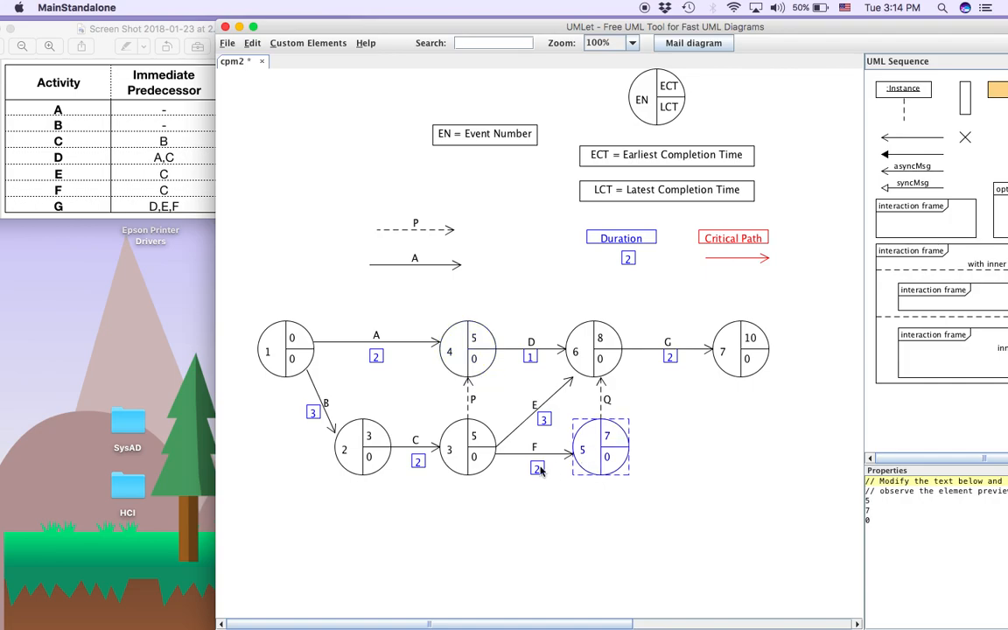
click(468, 437)
click(537, 468)
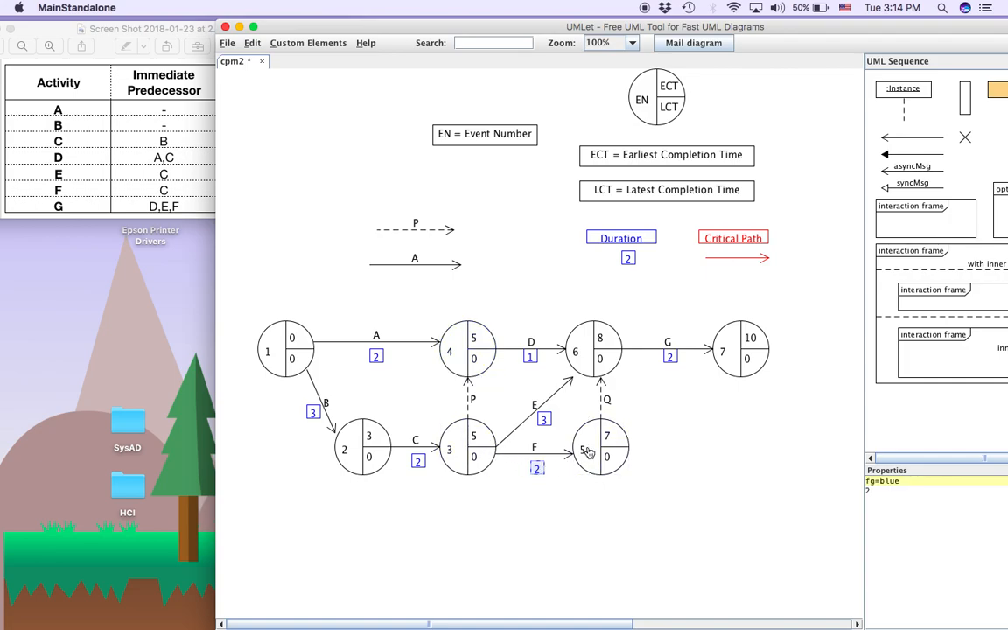
click(605, 444)
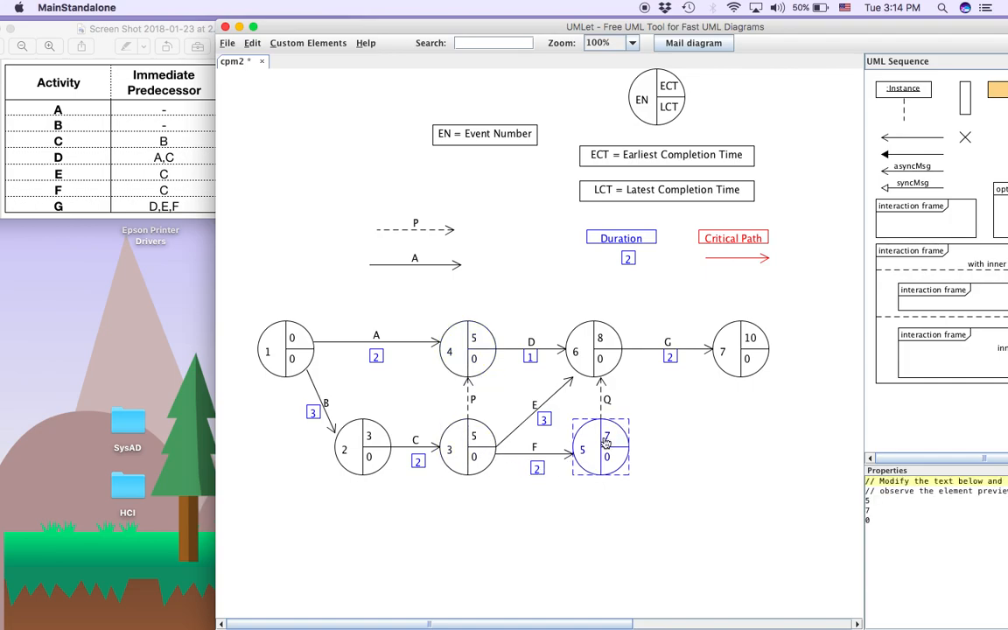
click(600, 345)
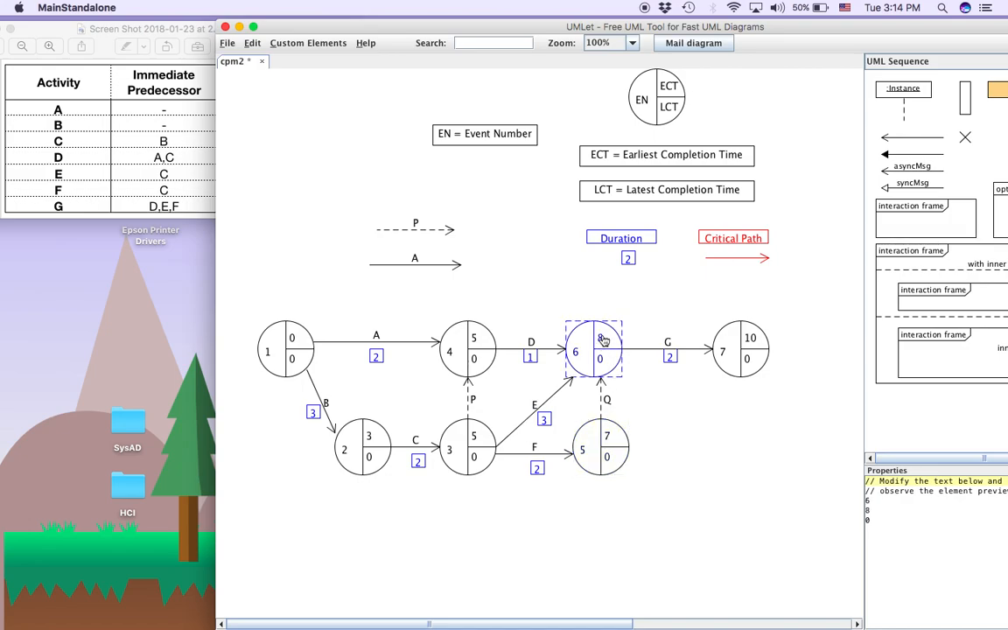
click(466, 346)
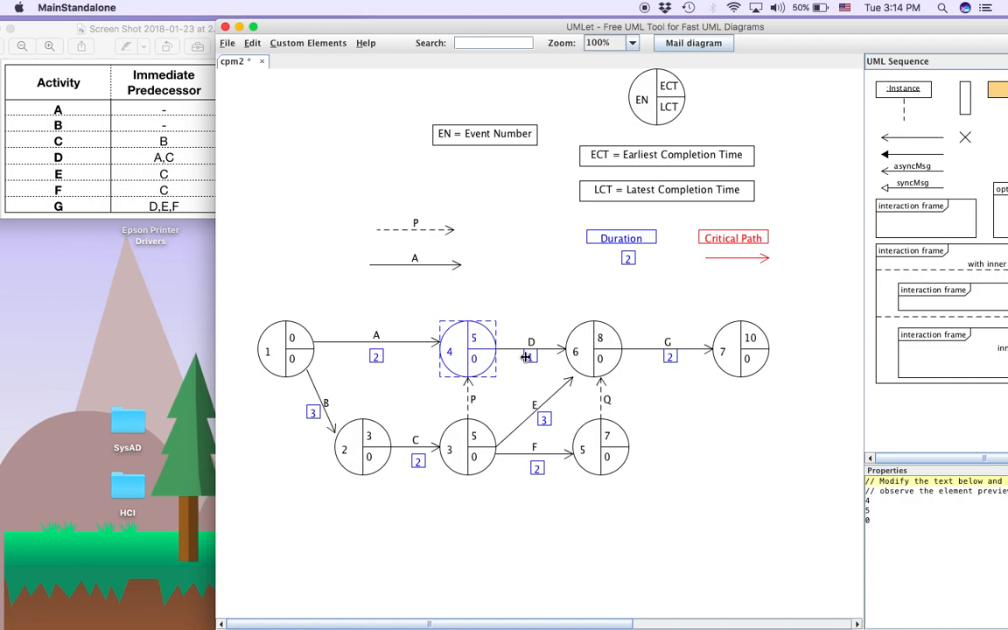
click(601, 340)
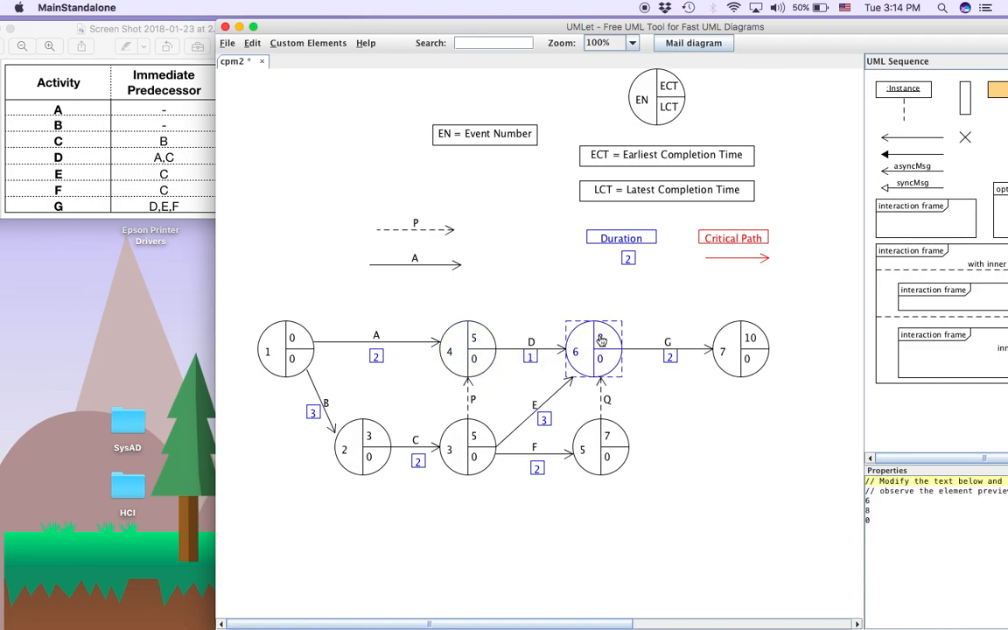
click(468, 442)
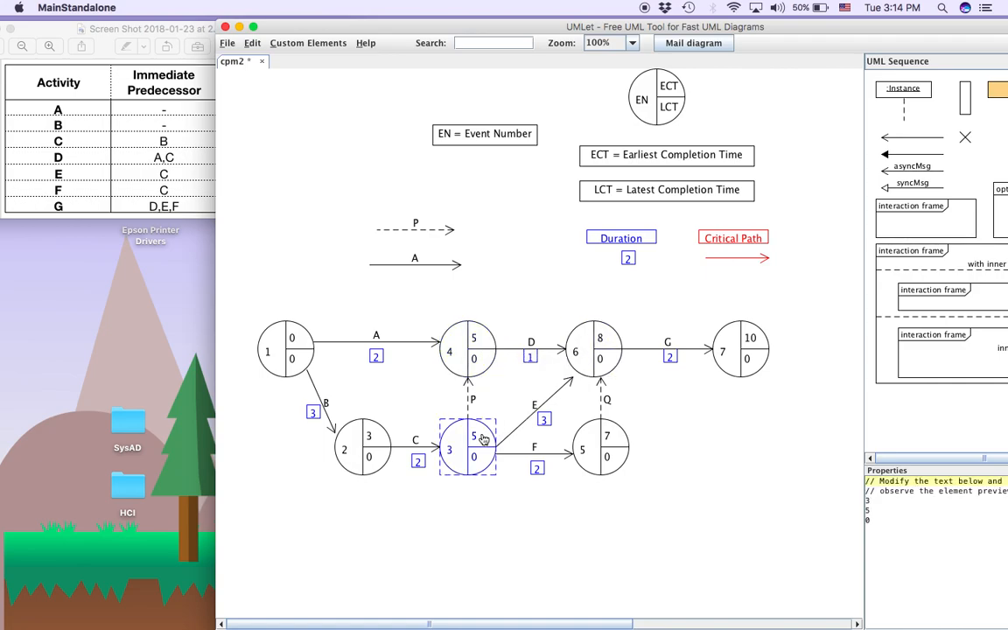
click(543, 419)
click(591, 345)
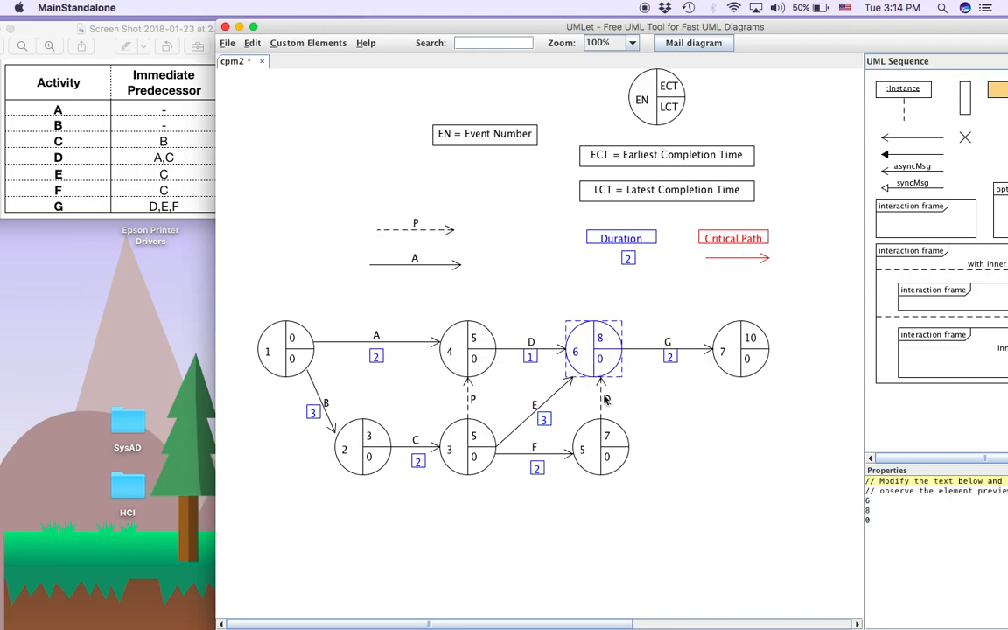
click(607, 438)
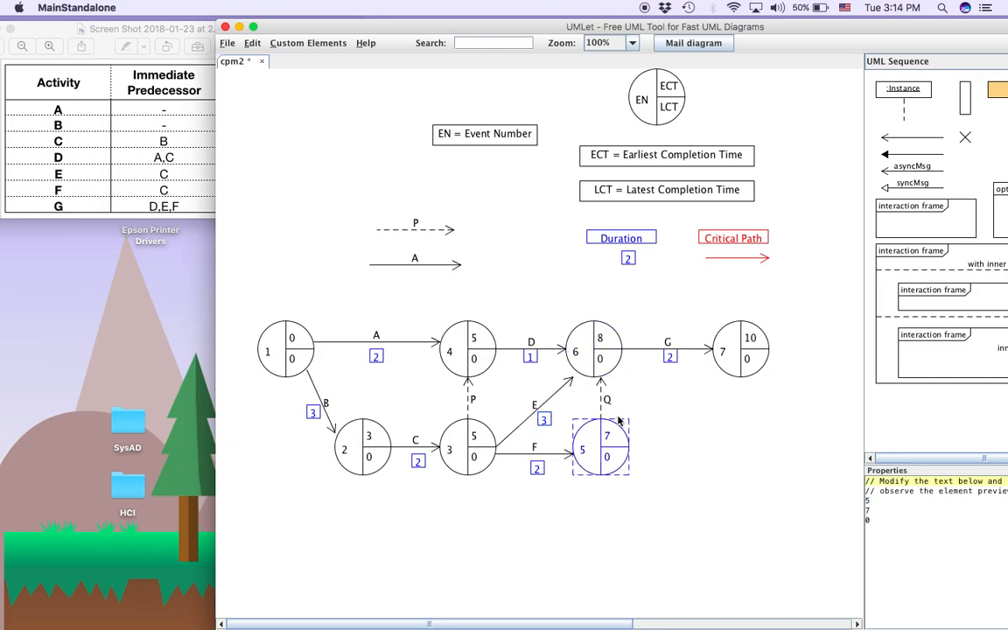
click(587, 332)
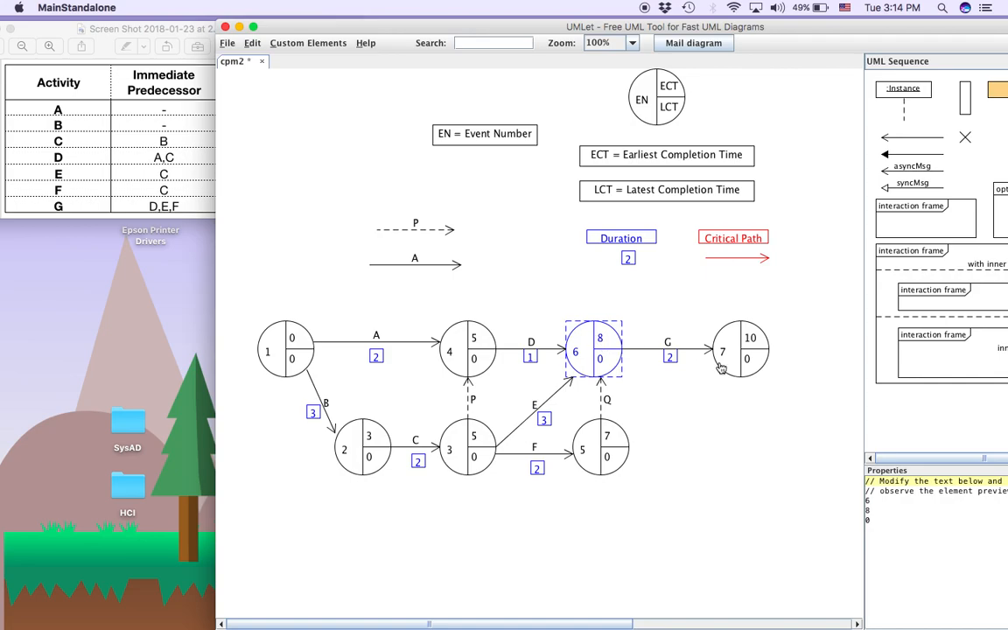
click(755, 341)
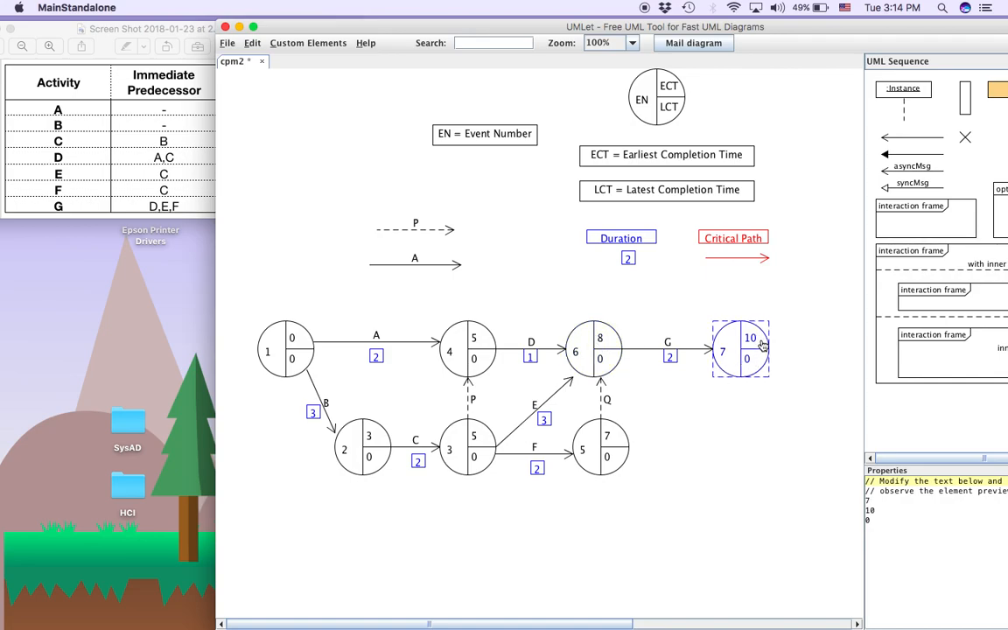
click(617, 340)
click(638, 314)
click(735, 346)
click(665, 521)
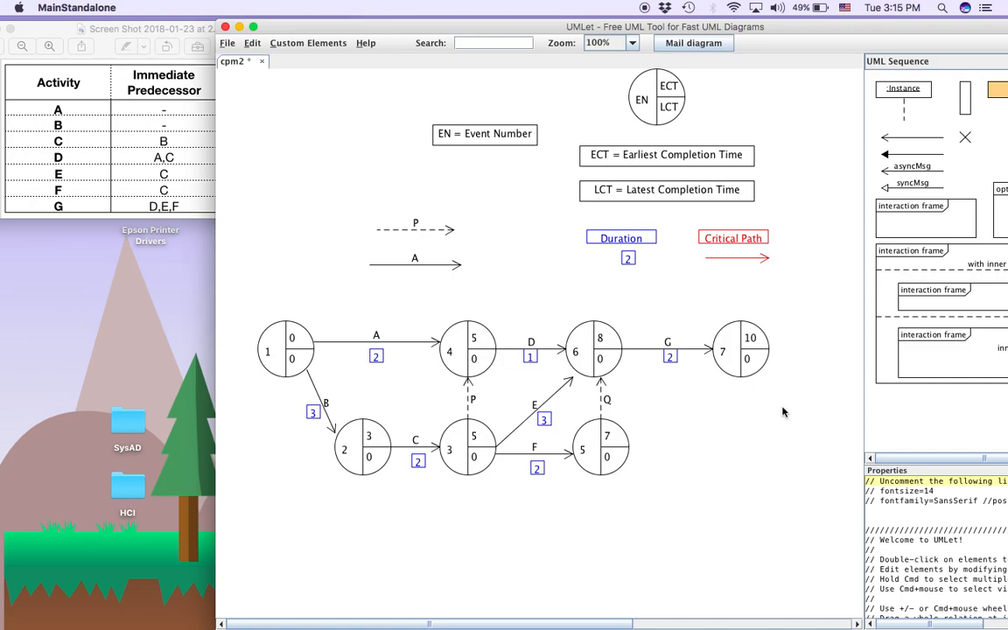
Set the latest completion time of event 7, the final event, to 10
click(754, 364)
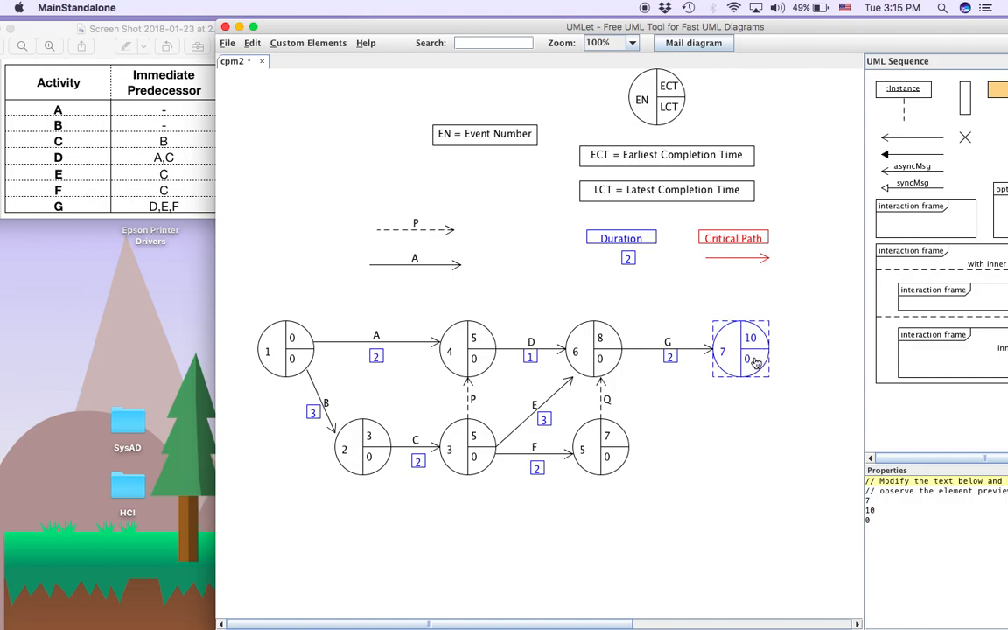
click(879, 520)
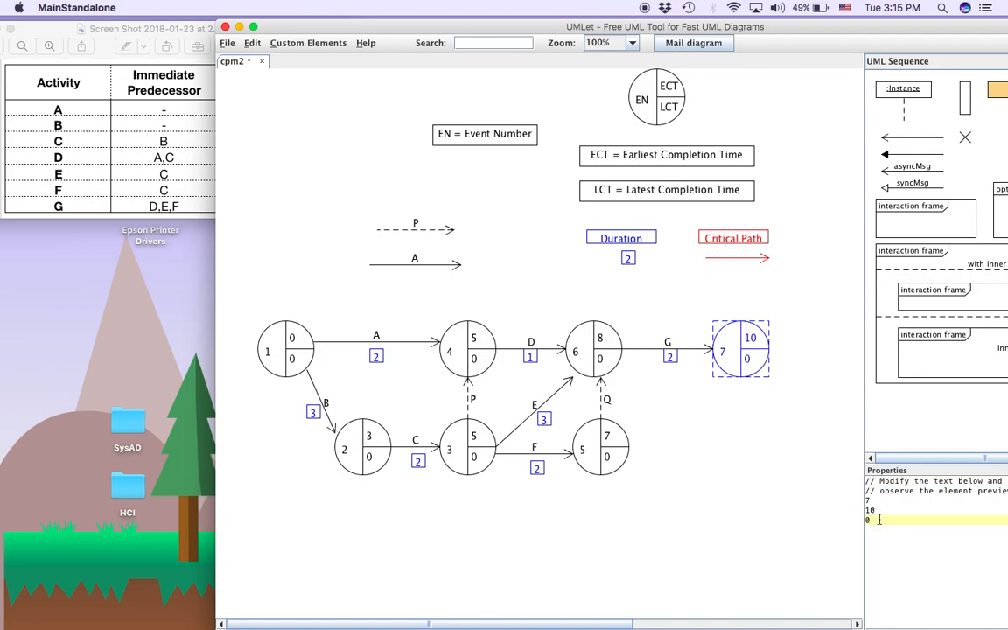
click(777, 399)
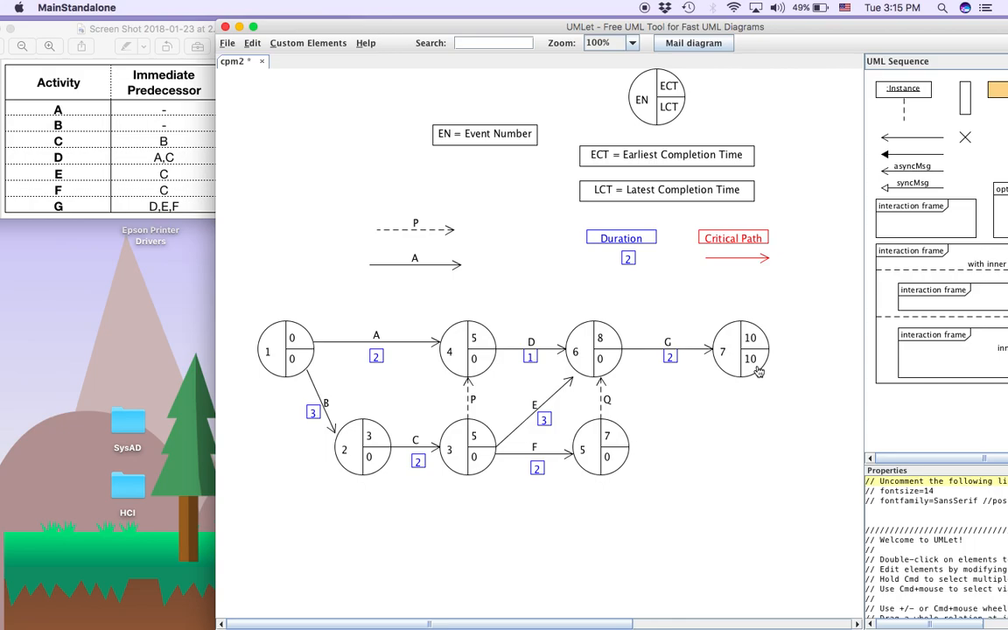
Working back from event 7, set the latest completion time of event 6 to 8
click(757, 369)
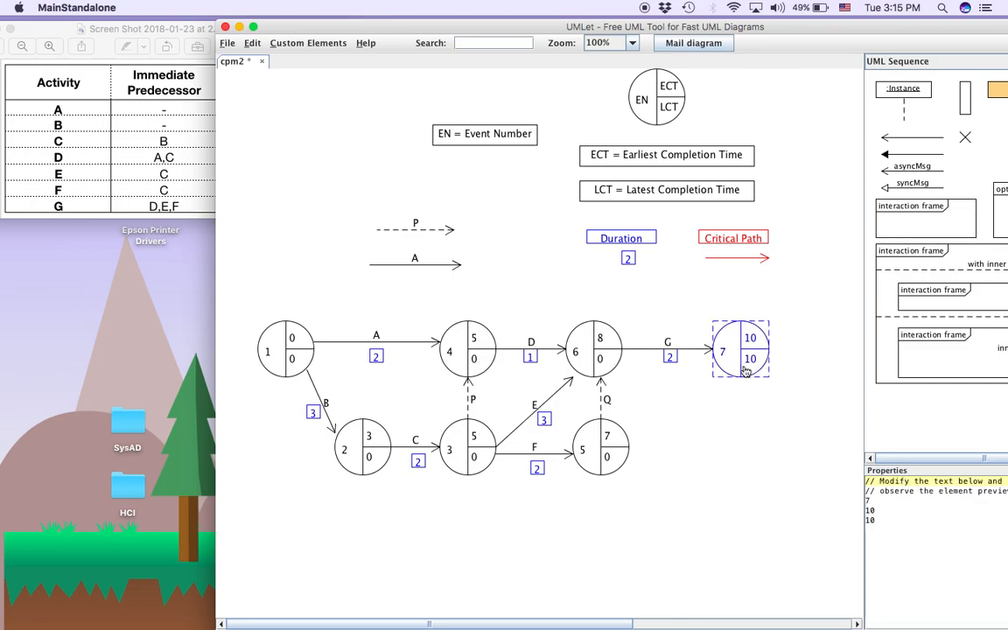
click(604, 363)
click(724, 359)
click(595, 359)
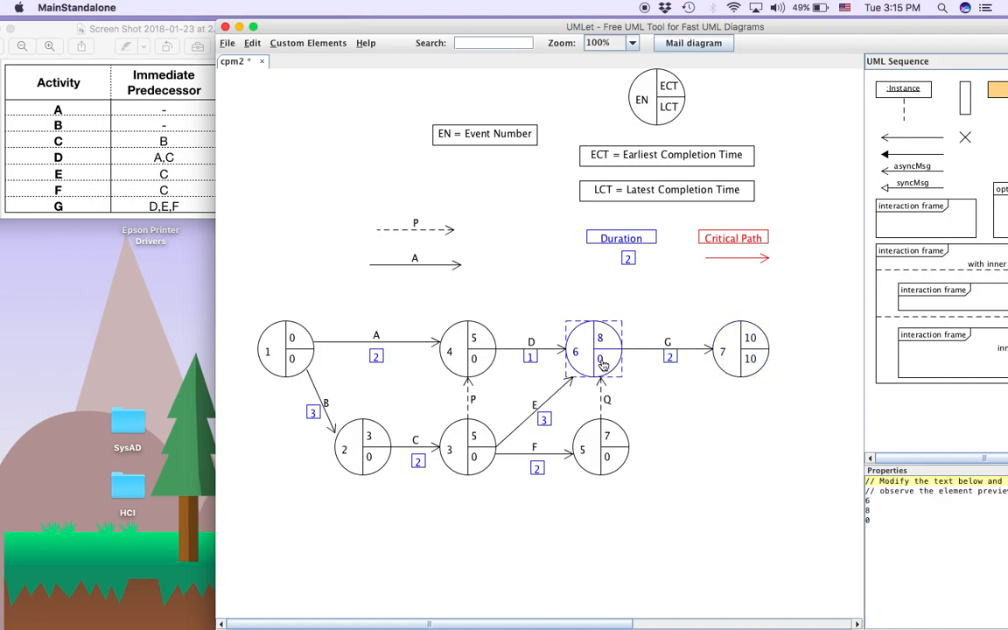
click(882, 519)
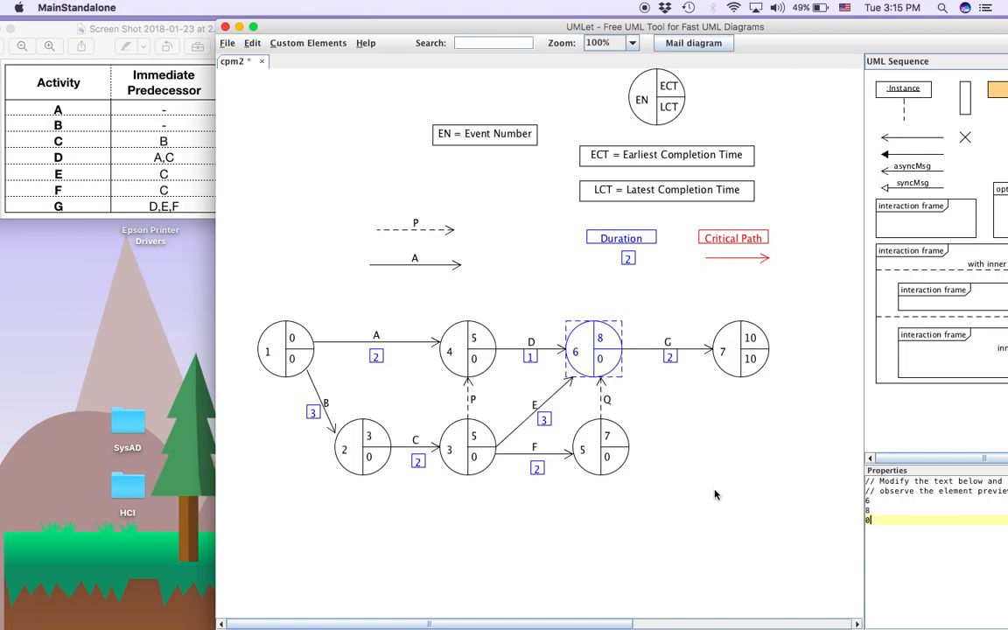
key(BackSpace)
text(8)
click(641, 470)
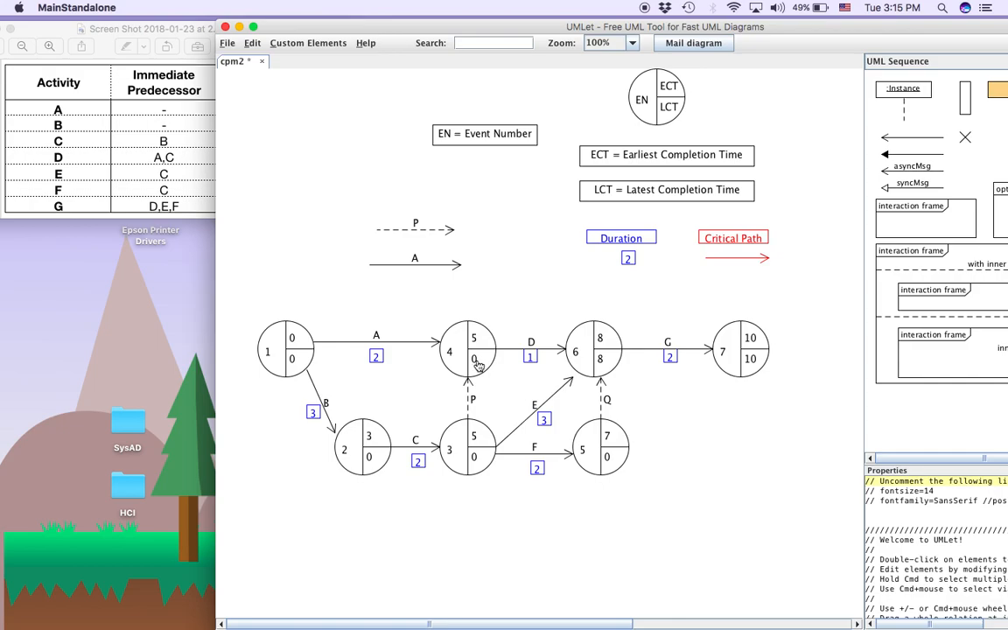
Working back from event 6 along activity D, set the latest completion time of event 4 to 7
click(543, 346)
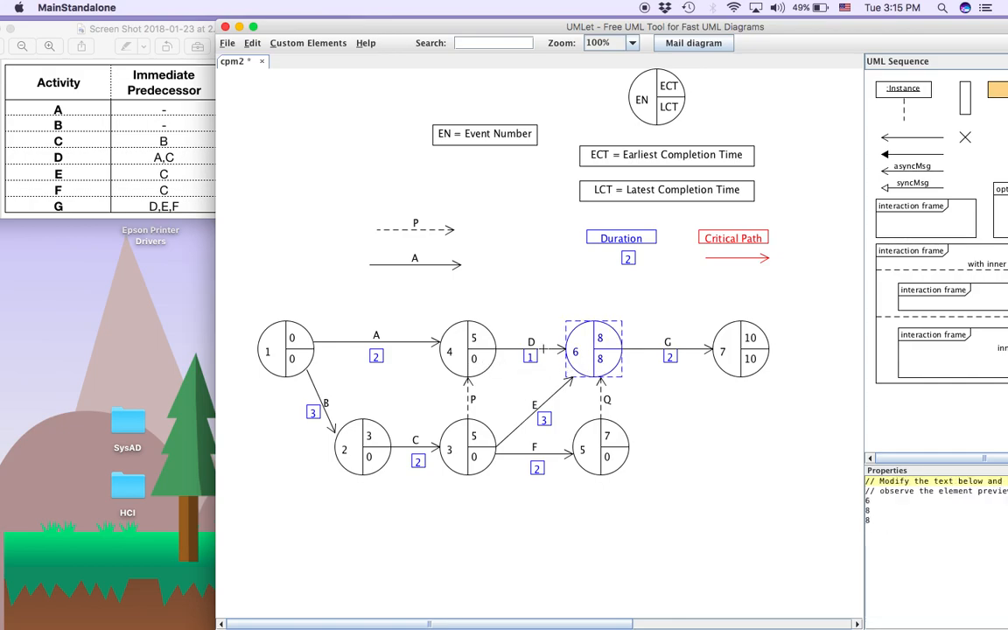
click(480, 364)
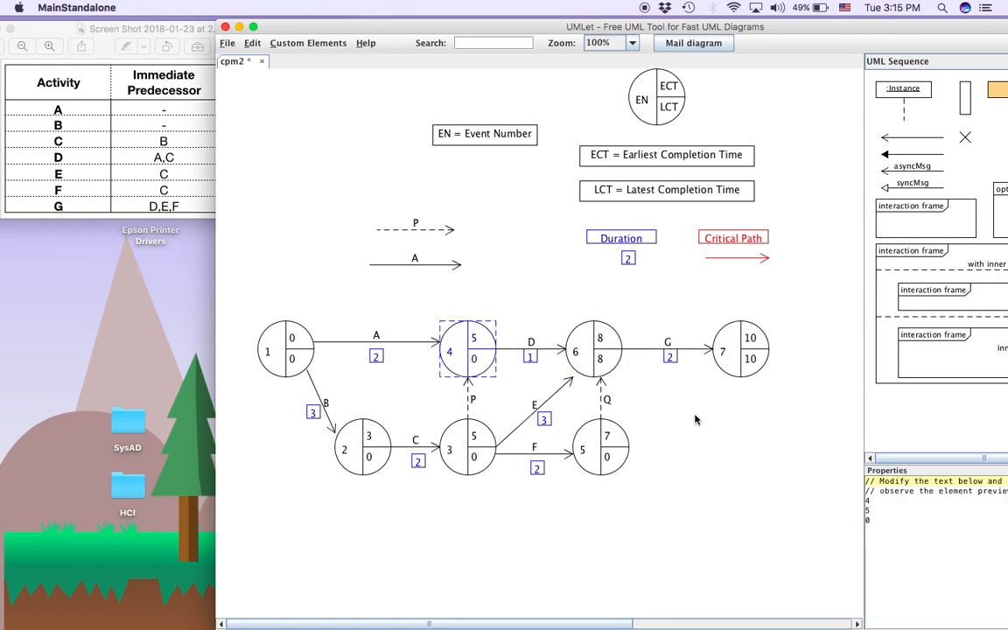
click(882, 522)
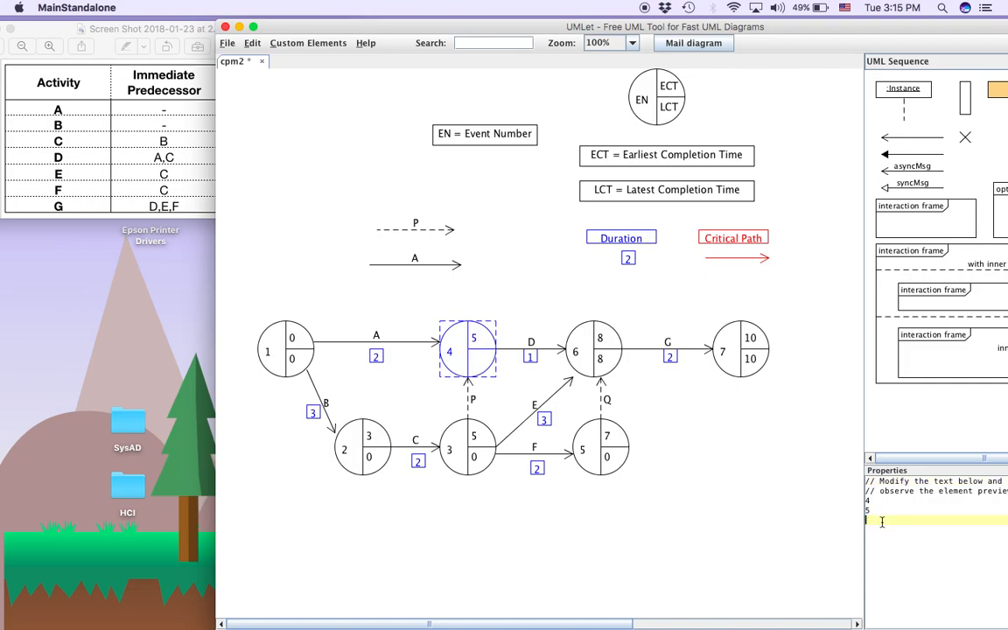
text(7)
click(784, 516)
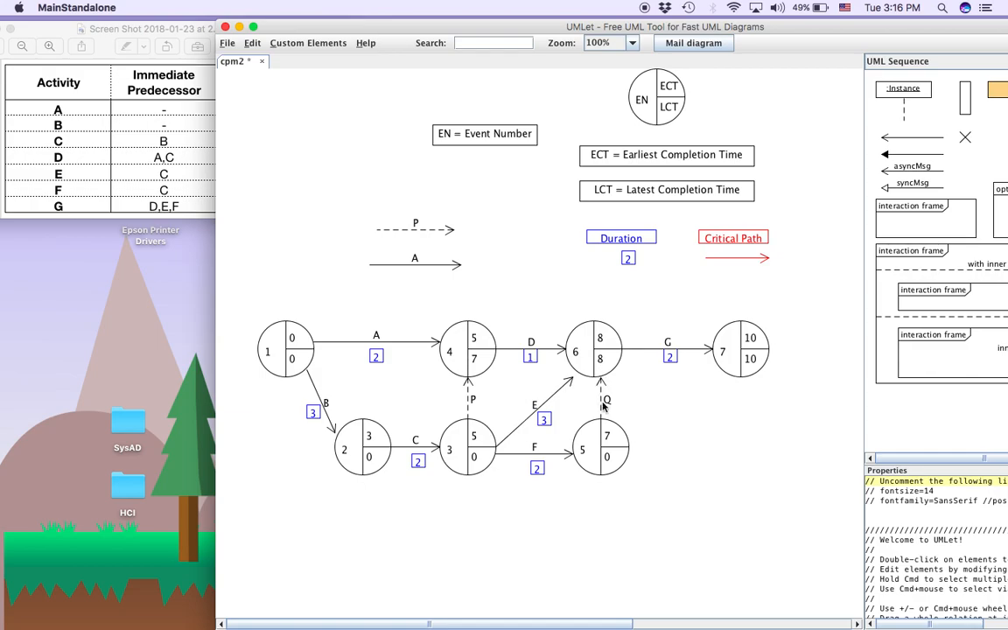
Set the latest completion time of event 5 to 8, working back along dummy activity Q
click(617, 461)
click(886, 520)
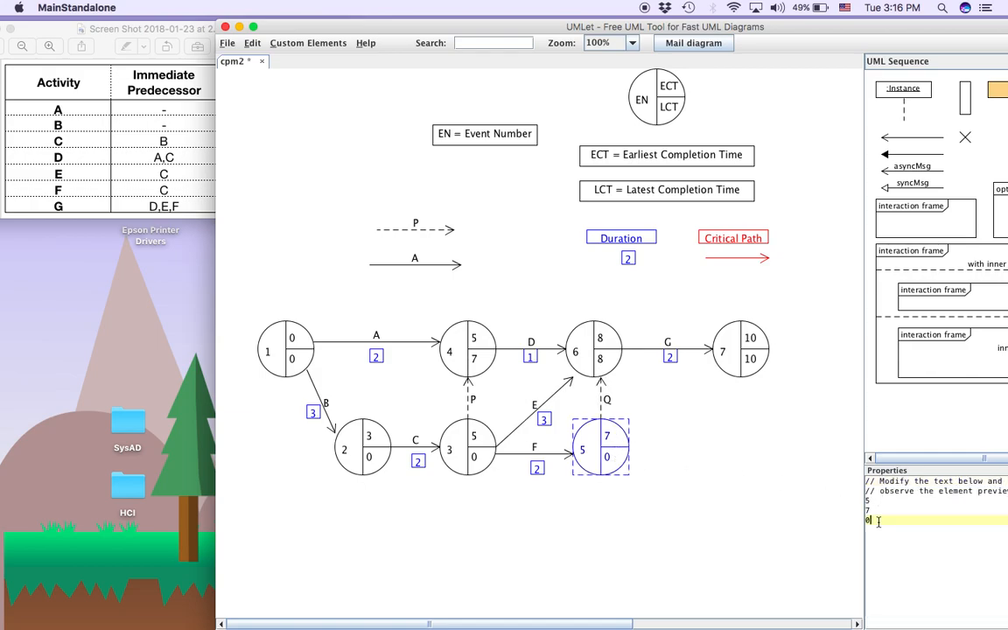
key(BackSpace)
text(8)
click(782, 466)
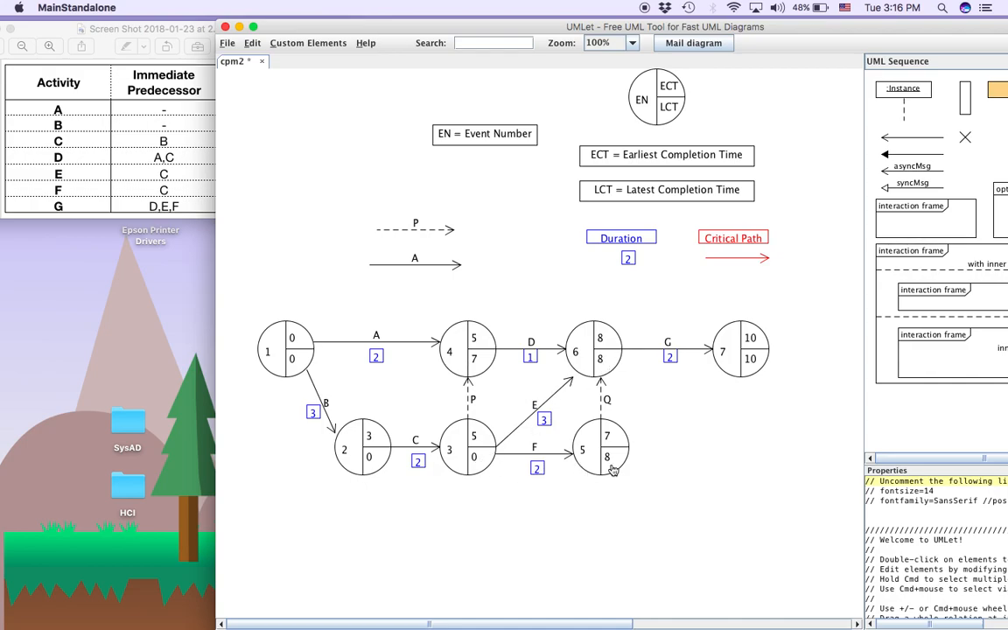
Set the latest completion time of event 3 to 5 and check it against event 6
click(480, 463)
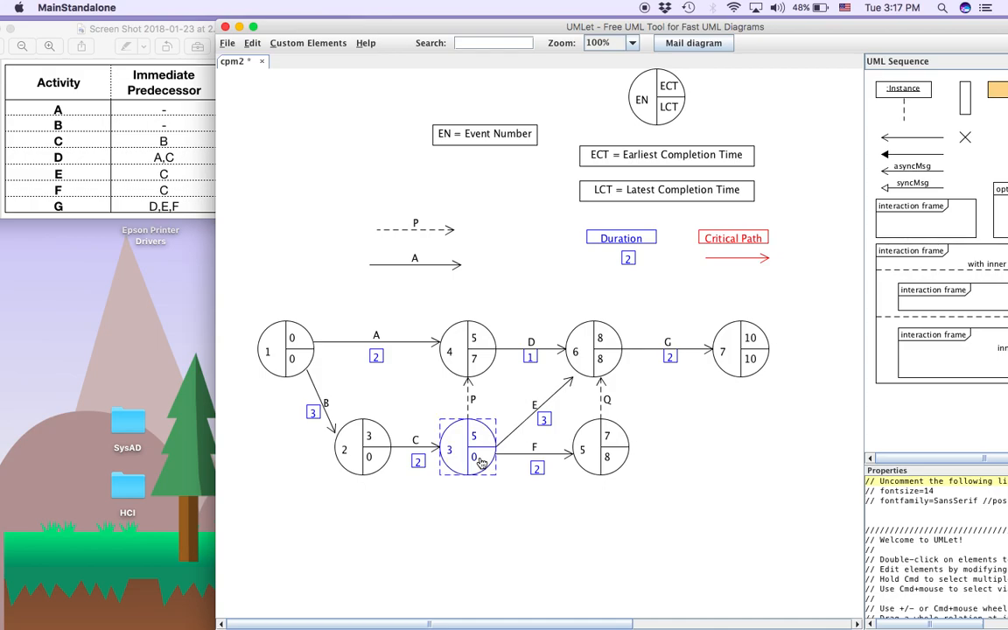
click(886, 522)
key(BackSpace)
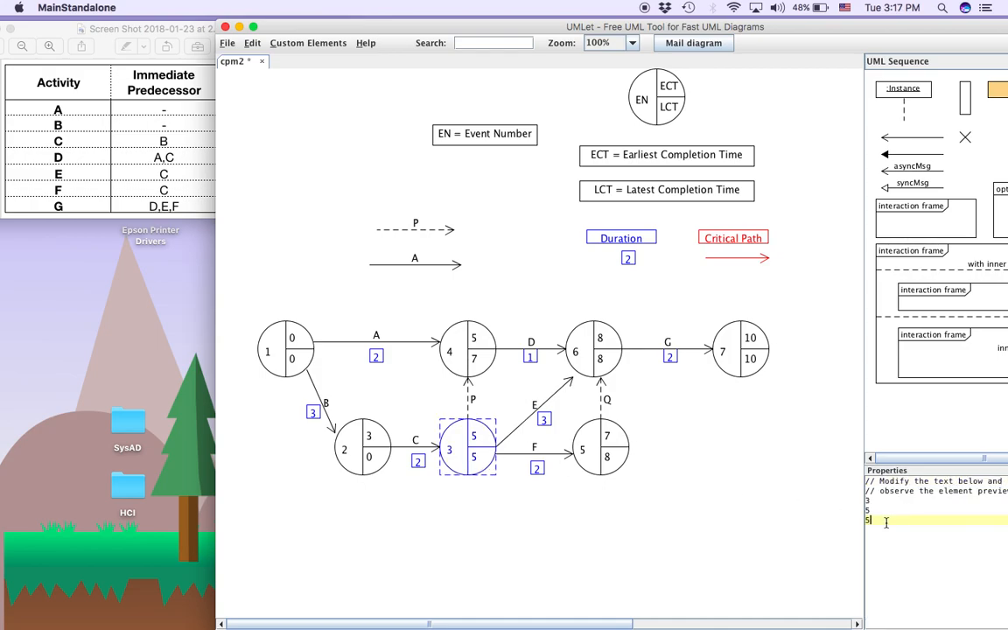
click(739, 548)
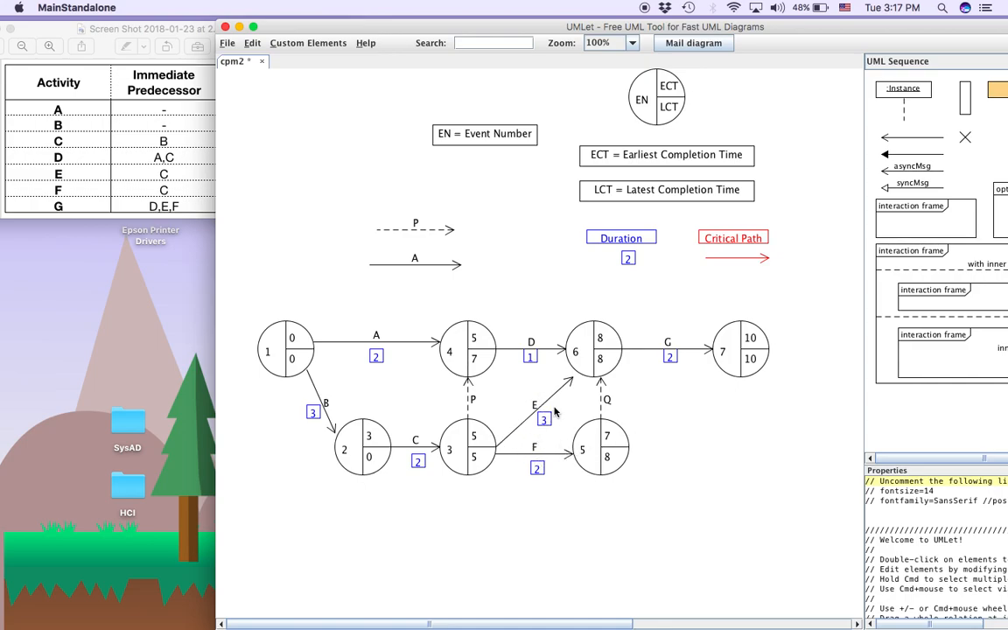
click(601, 364)
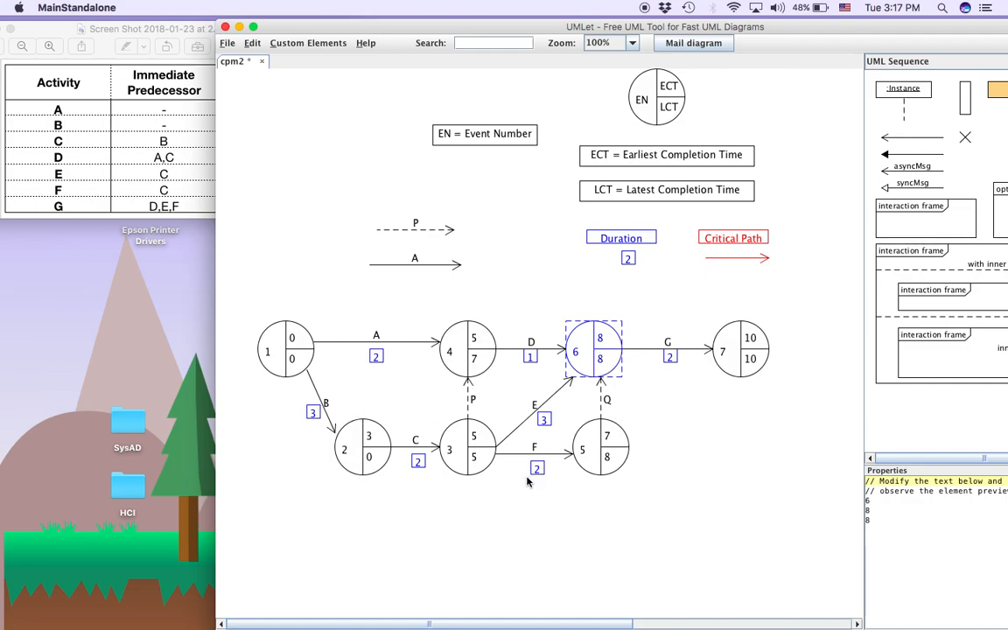
click(464, 437)
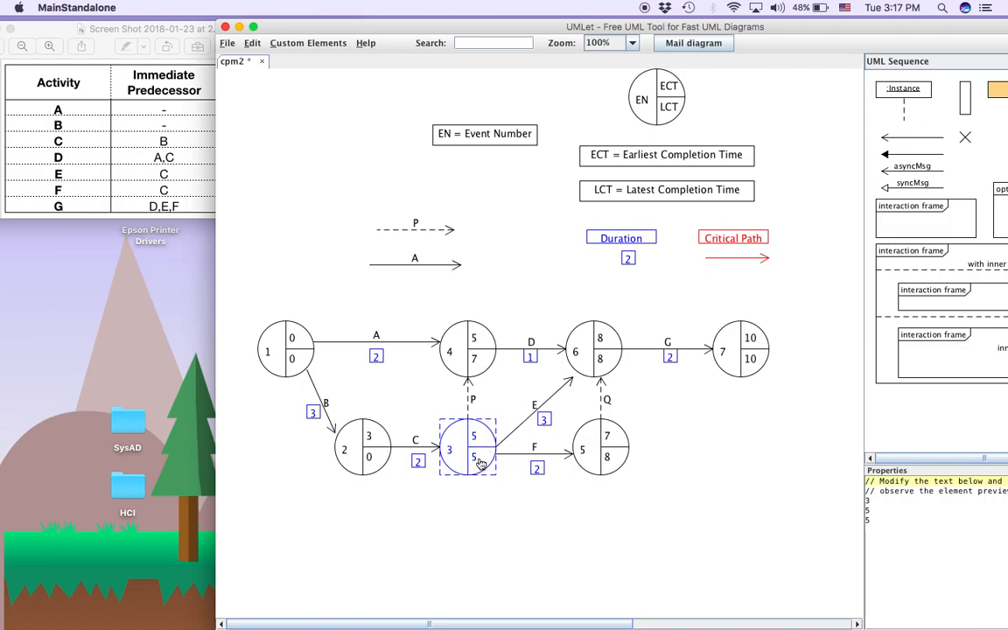
Set the latest completion time of event 2 to 3 and check event 1 against it
click(341, 421)
click(877, 520)
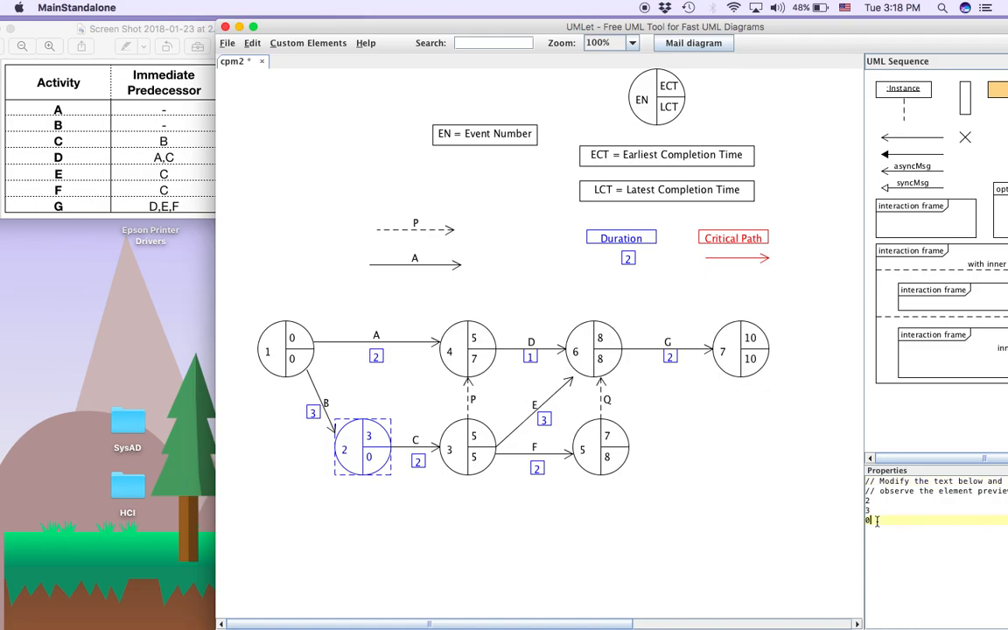
key(BackSpace)
text(3)
click(697, 535)
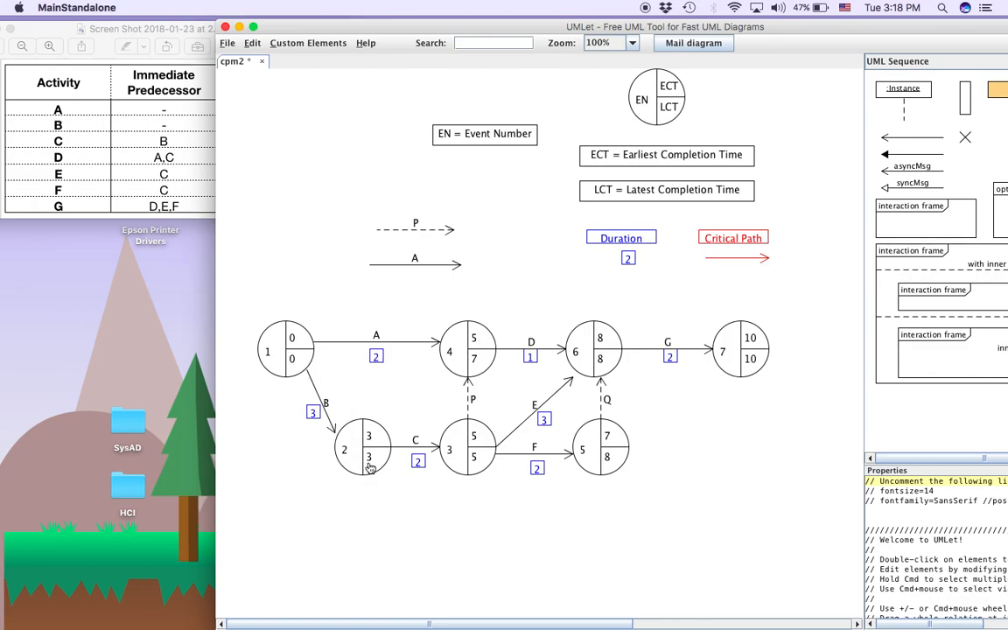
click(296, 361)
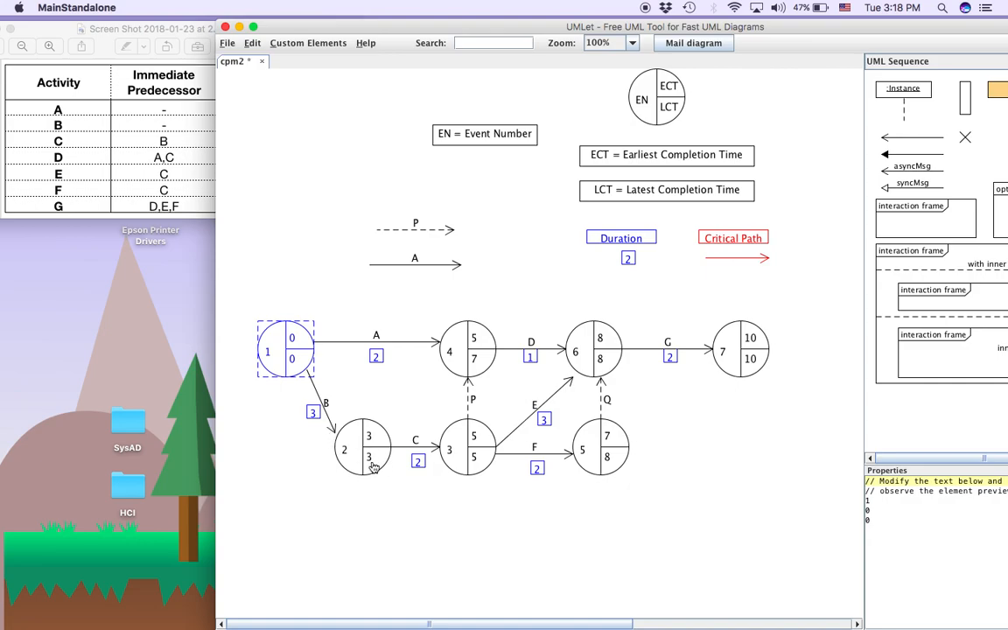
click(299, 452)
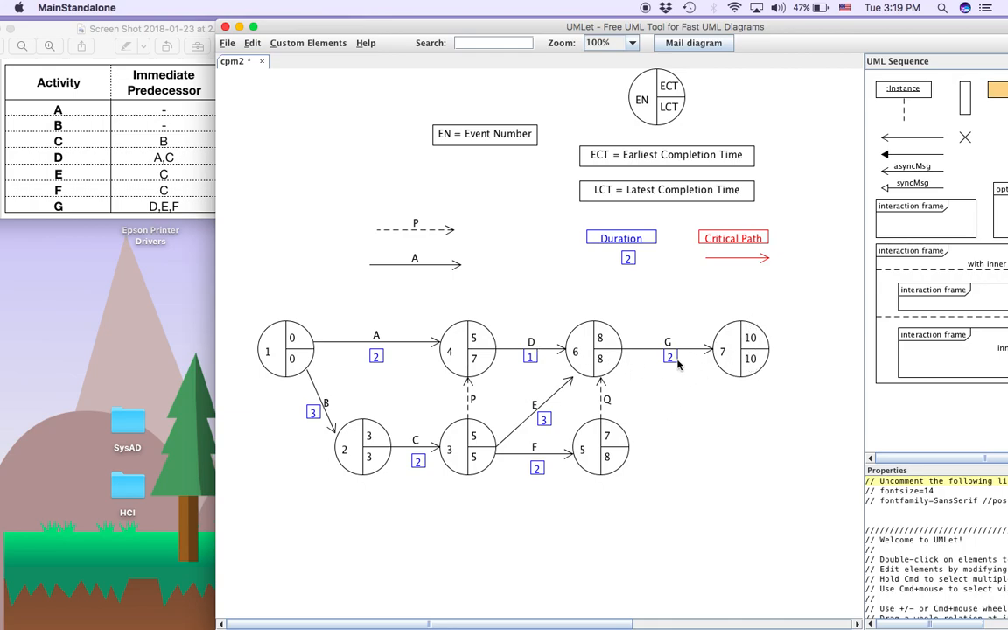
Place a copy of the legend's blue duration box above activity G and set its foreground colour to orange
click(750, 363)
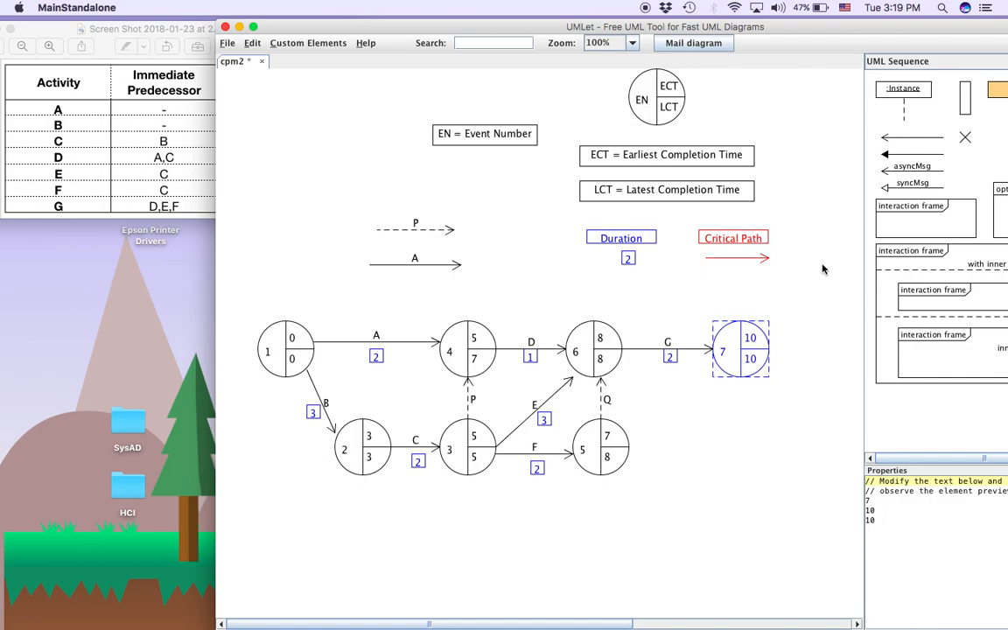
click(628, 259)
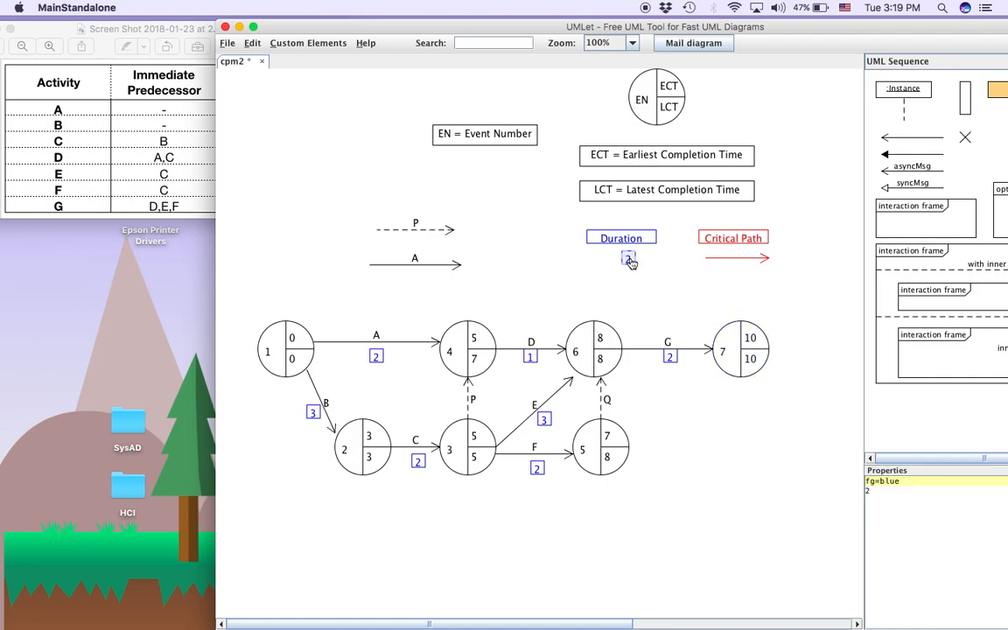
key(super+v)
drag(644, 274, 657, 323)
key(BackSpace)
key(BackSpace)
key(BackSpace)
key(BackSpace)
text(orange)
key(Return)
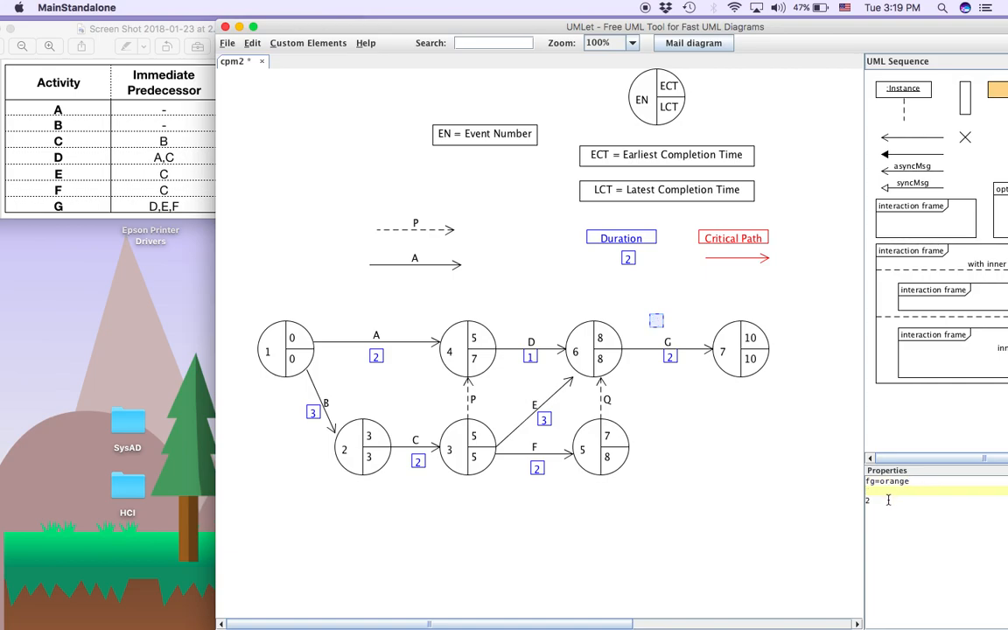
Replace the text of the new label above activity G with S=0 and widen the box to fit it
text(5=0)
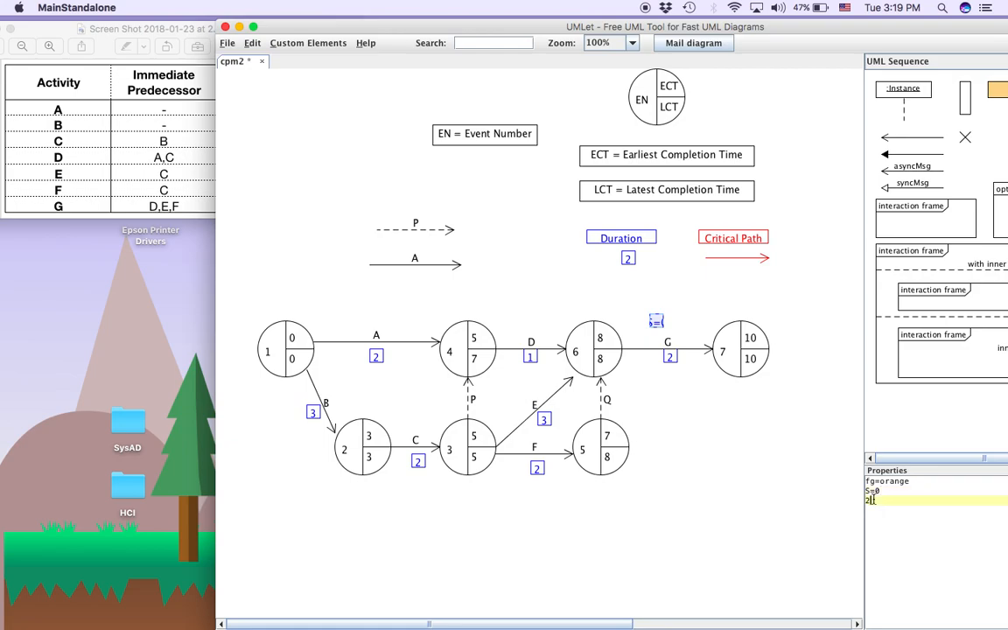
click(662, 398)
click(659, 322)
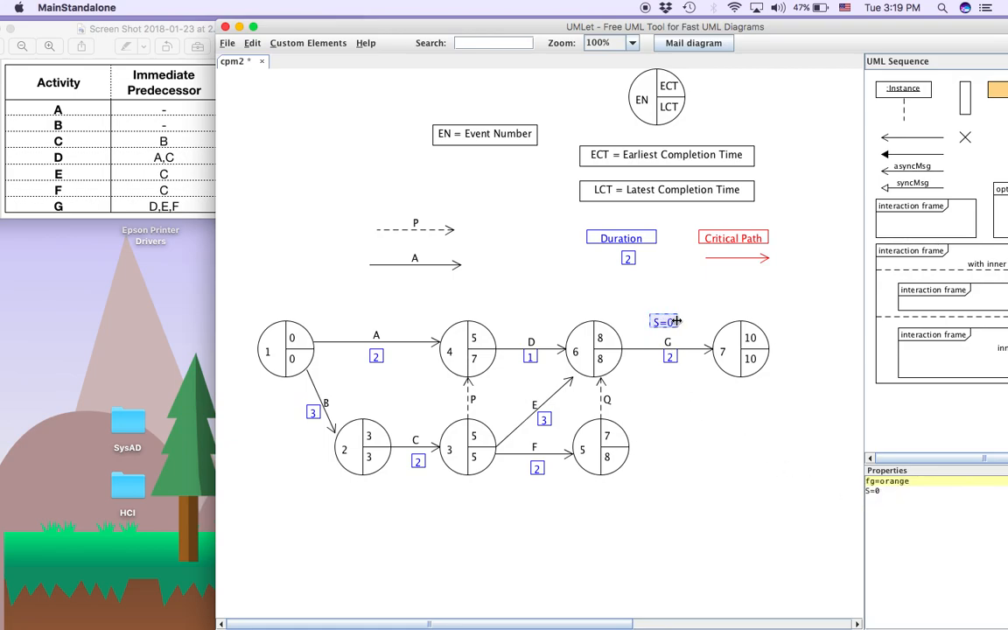
click(611, 377)
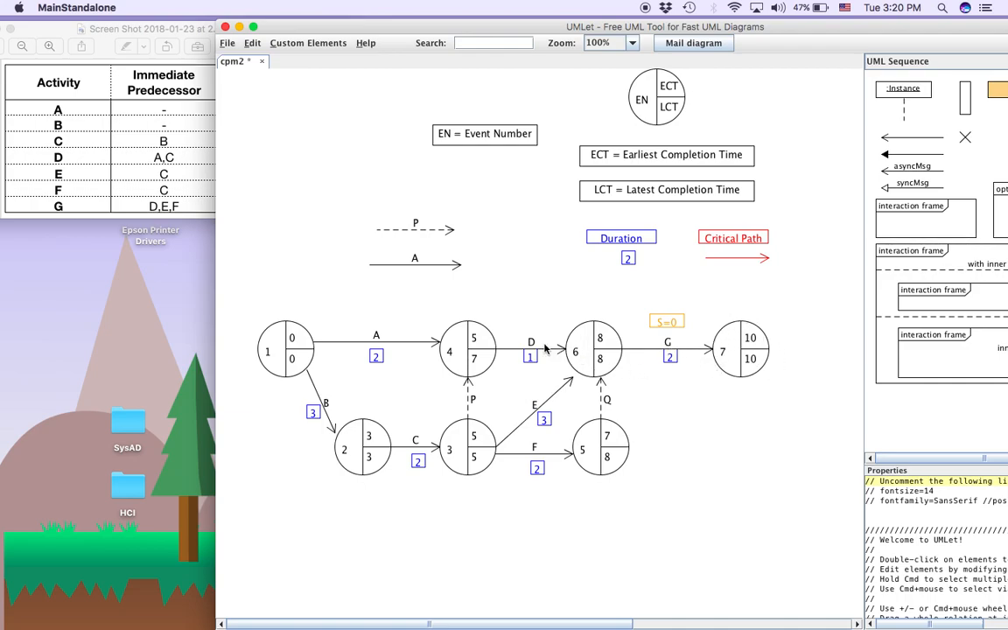
Place a copy of activity G's slack label above activity D and set its text to S=2
click(584, 350)
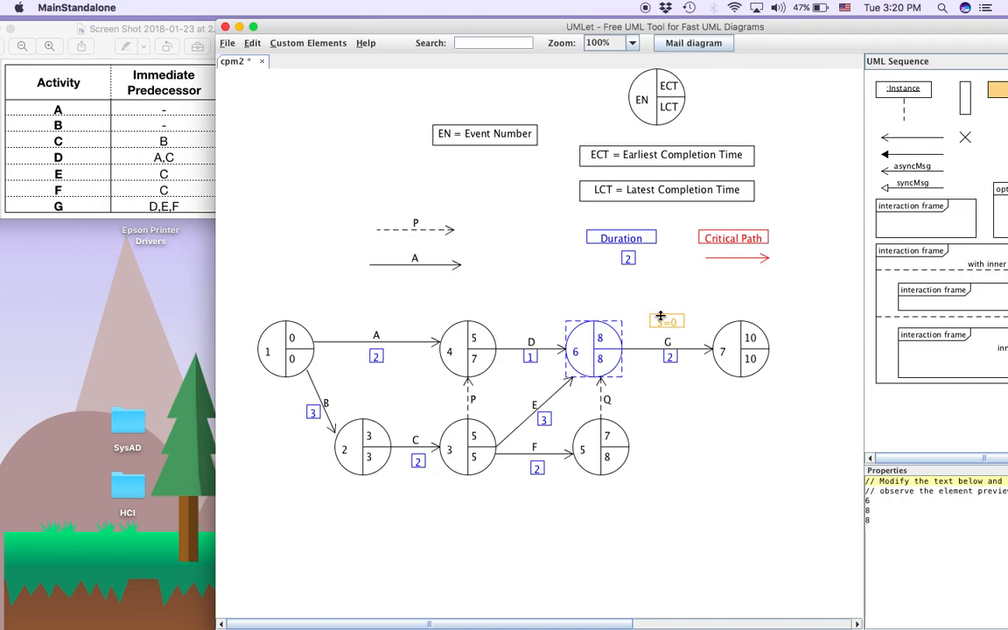
drag(664, 320, 528, 326)
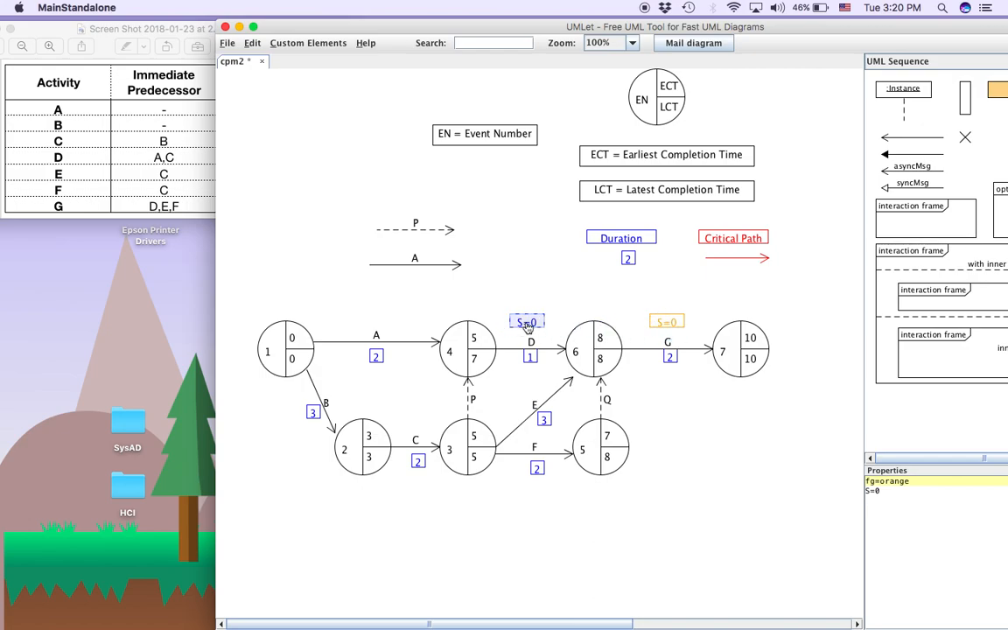
click(892, 490)
key(BackSpace)
text(2)
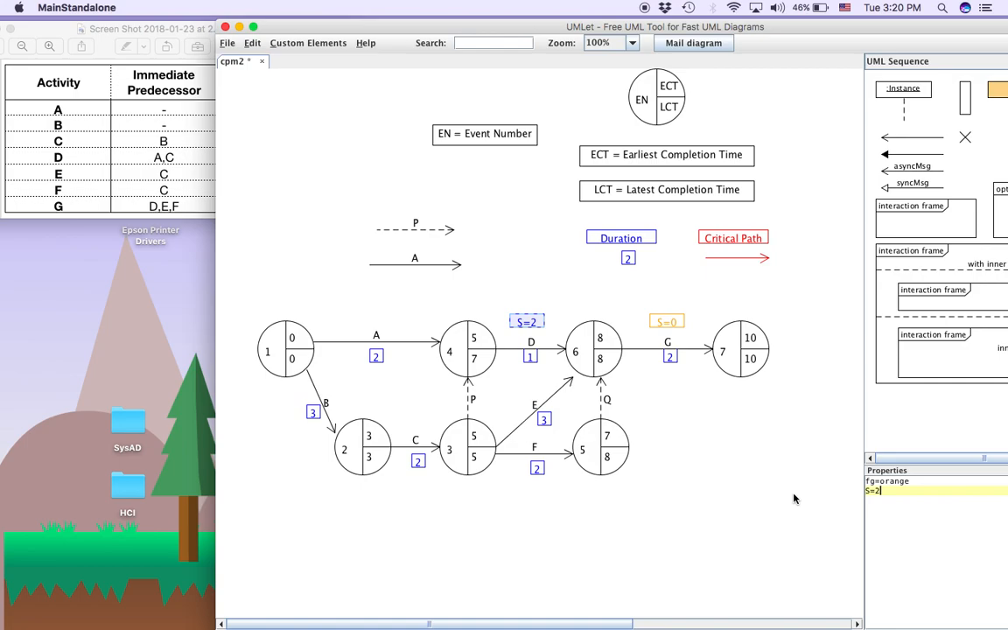
click(737, 517)
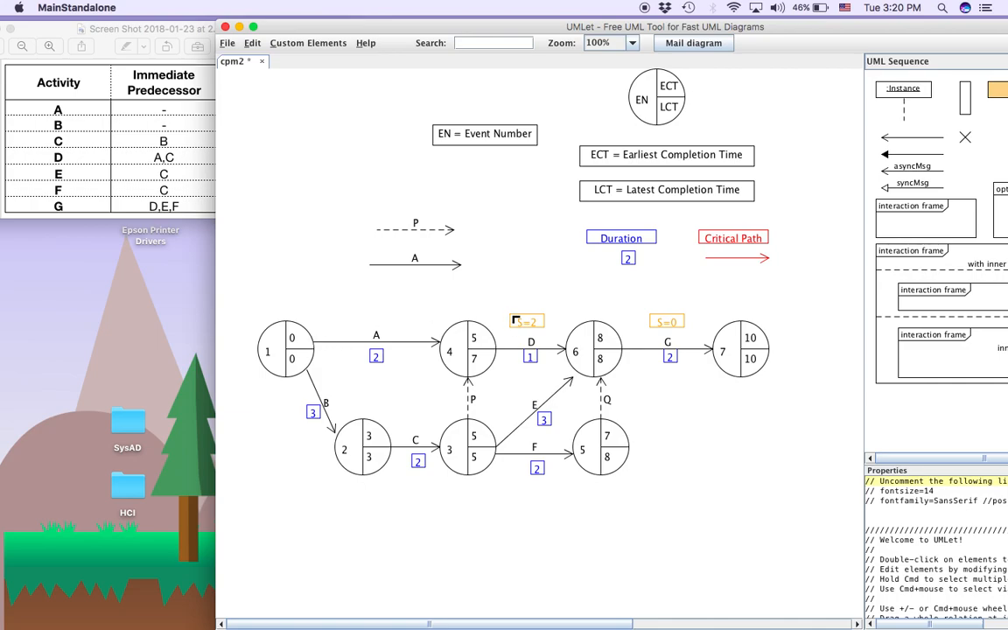
Place a copy of activity D's slack label above activity A and set its text to S=5
drag(516, 321, 379, 326)
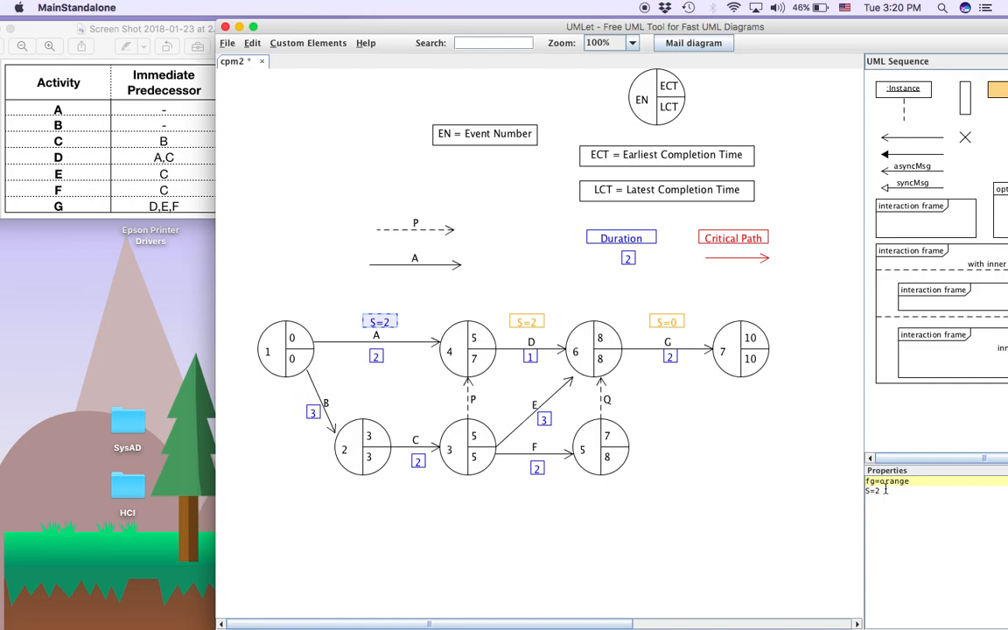
key(BackSpace)
text(5)
click(670, 544)
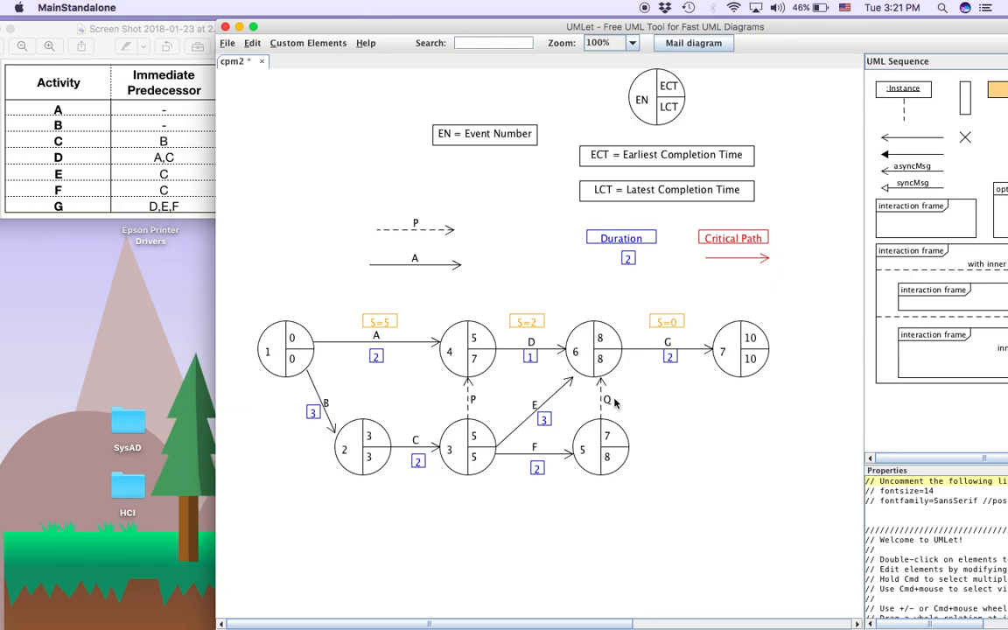
Copy activity D's slack label beside dummy activity Q and set its text to S=1
click(538, 324)
key(ctrl+c)
key(ctrl+v)
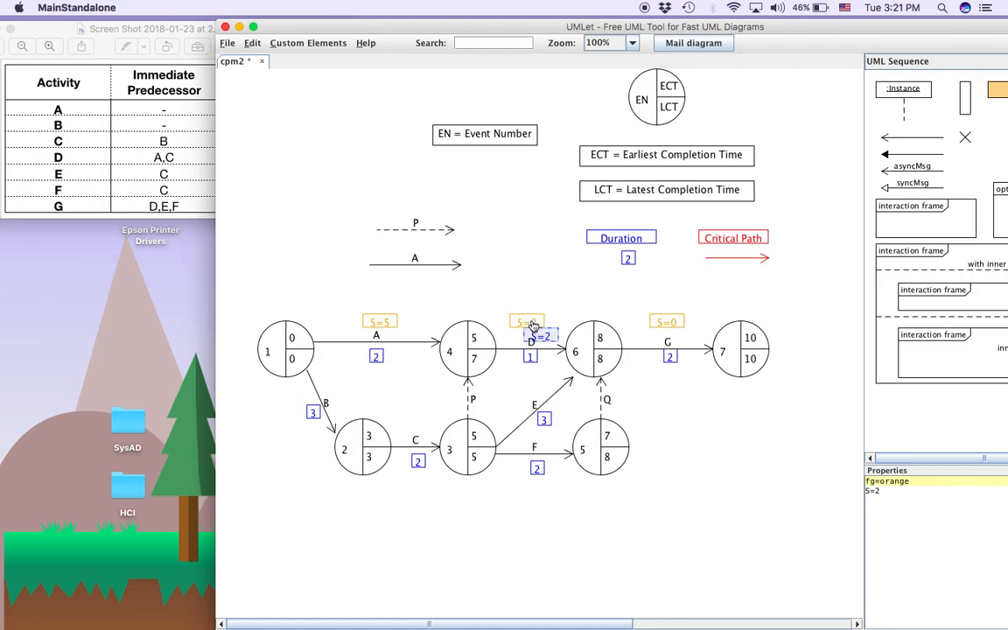
drag(535, 336, 634, 401)
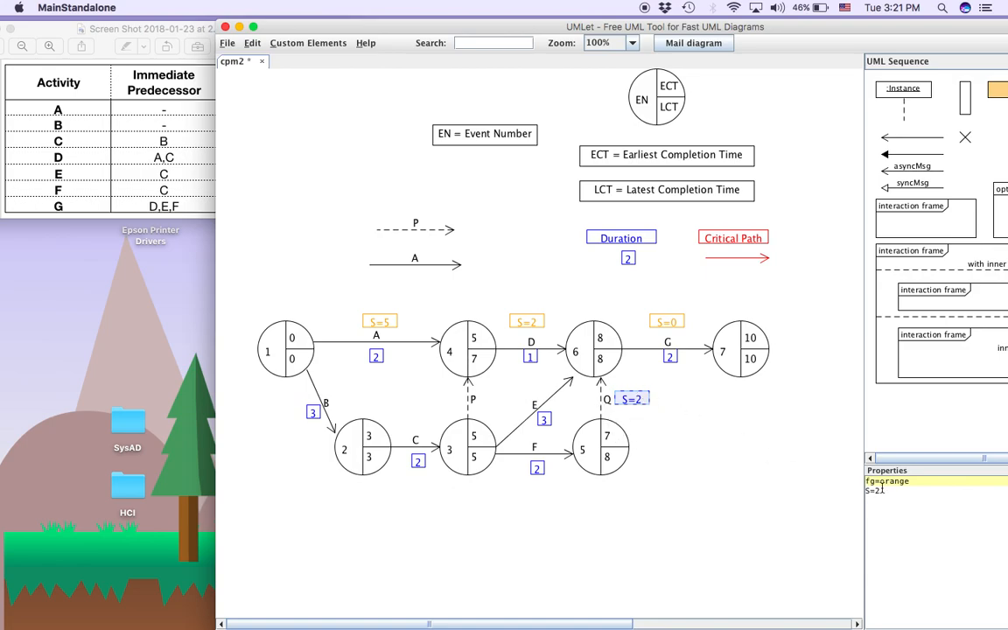
key(BackSpace)
text(1)
click(764, 514)
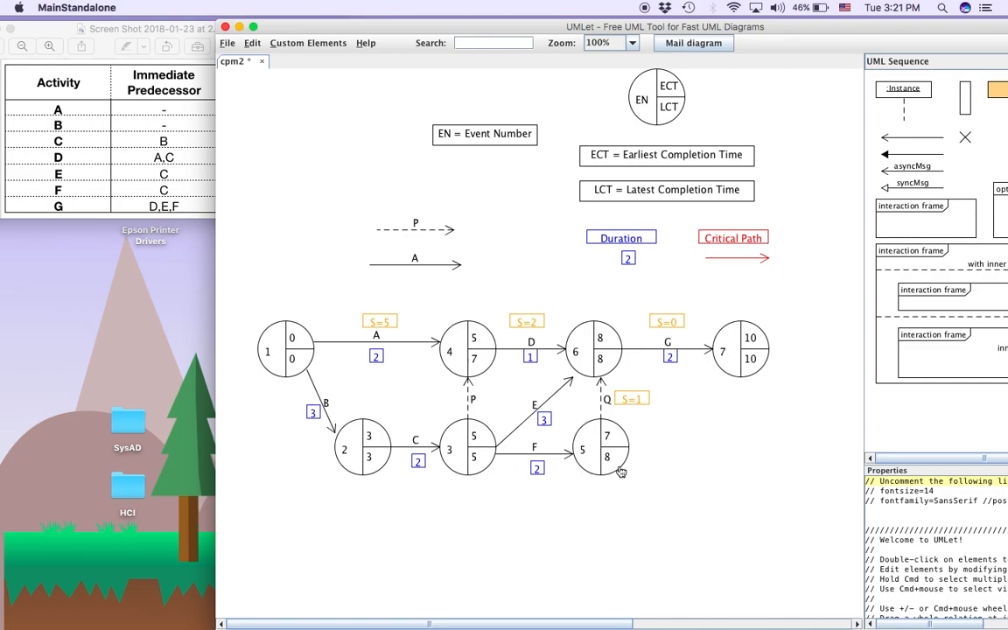
Copy the S=1 slack label from dummy activity Q to below the duration box of activity F
click(635, 402)
key(super+c)
key(super+v)
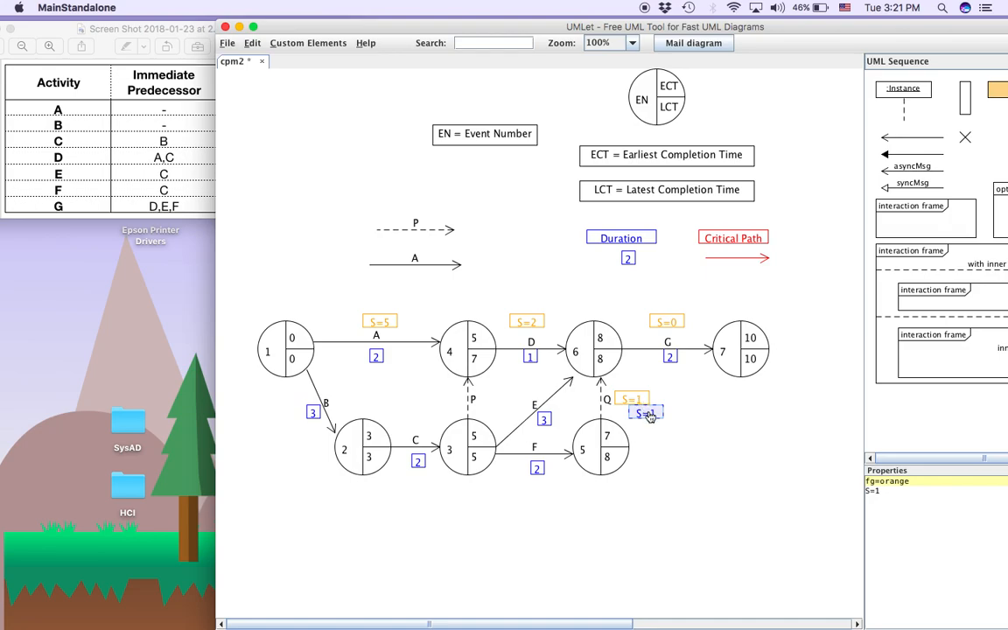
drag(644, 413, 538, 496)
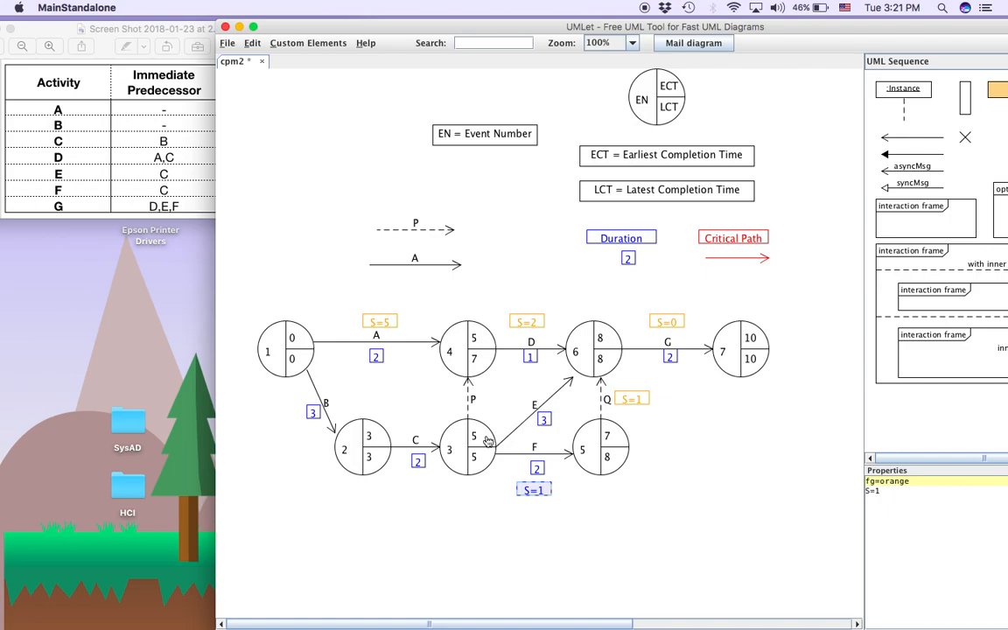
Copy the S=0 slack label from activity G to the upper side of activity E's arrow
click(673, 325)
key(super+c)
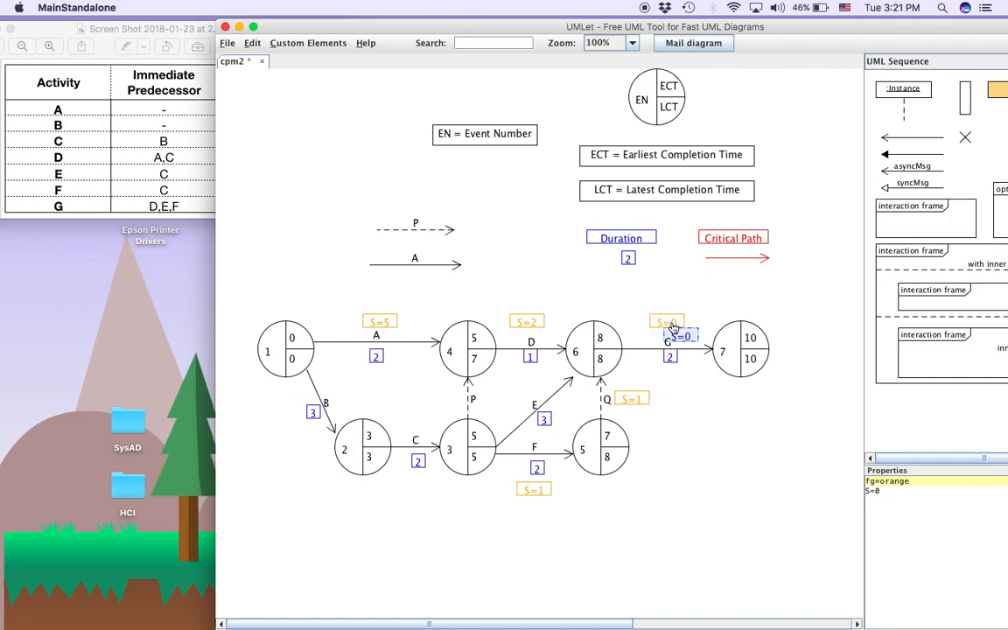
key(super+v)
drag(678, 334, 517, 418)
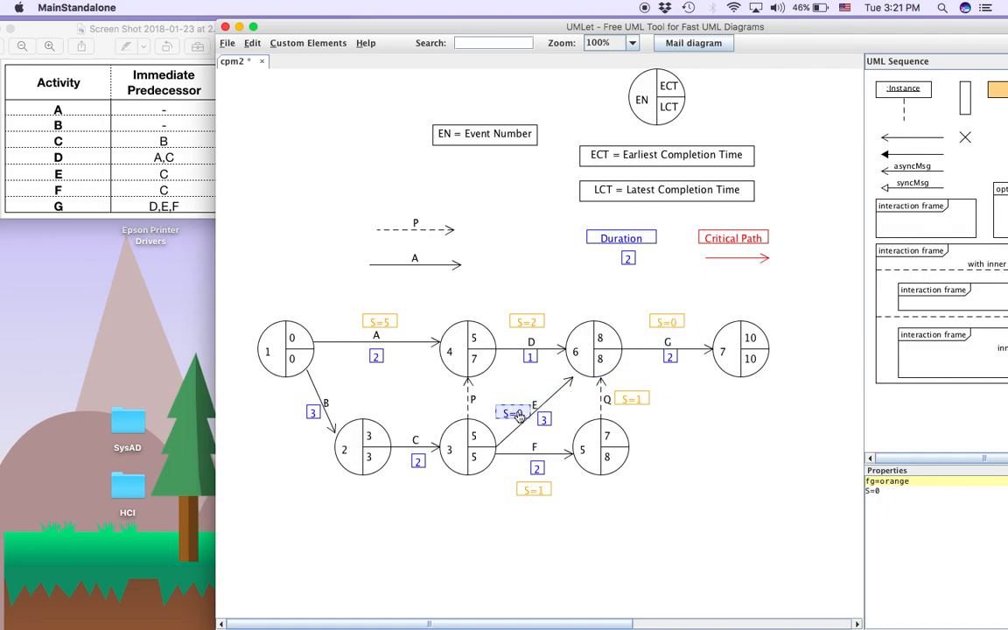
click(448, 523)
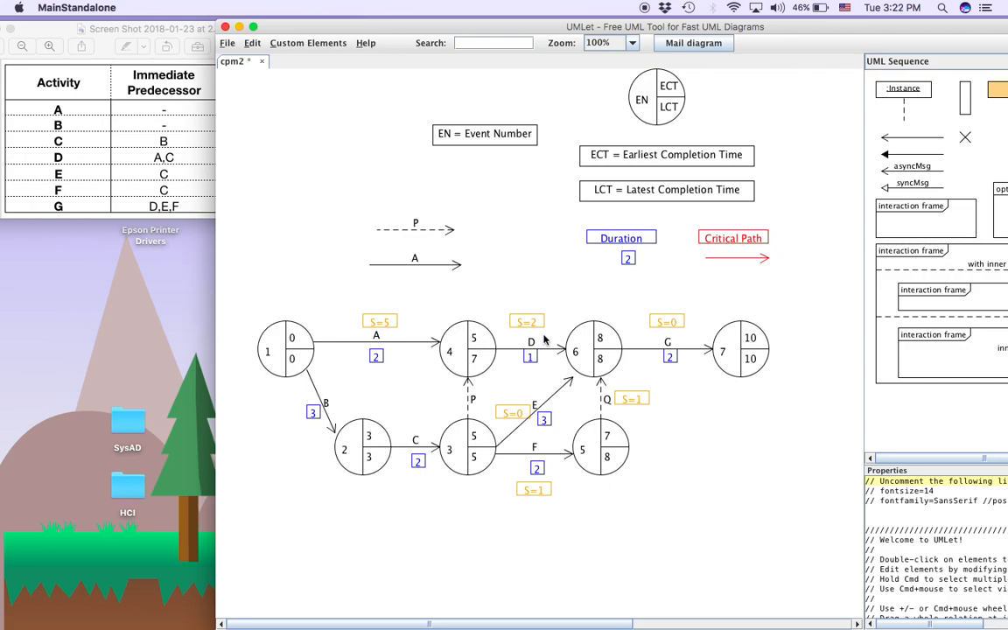
Place another copy of the S=0 slack label above activity C
key(super+v)
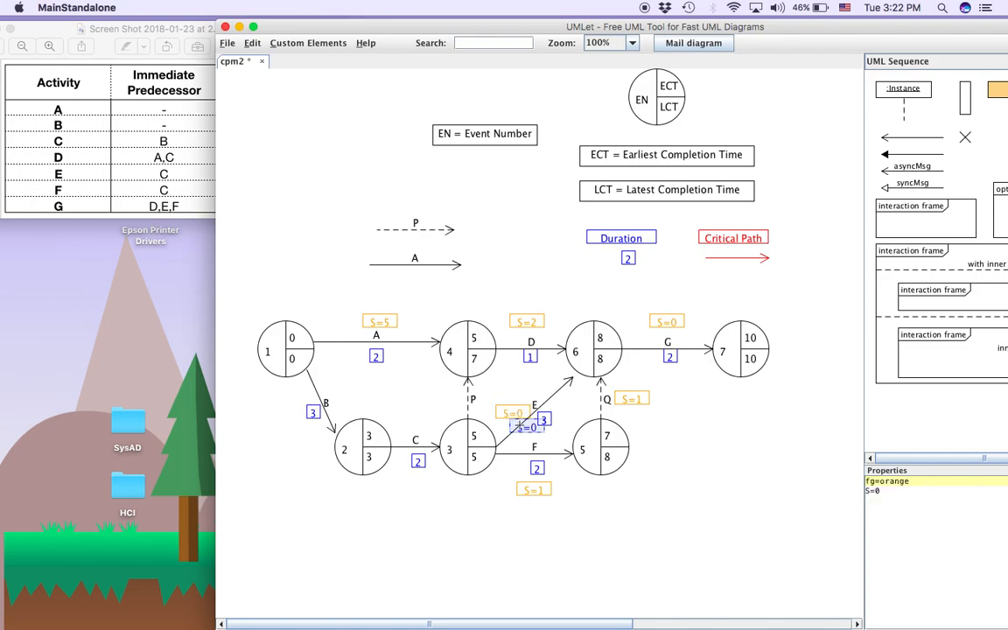
drag(519, 426, 424, 430)
click(300, 497)
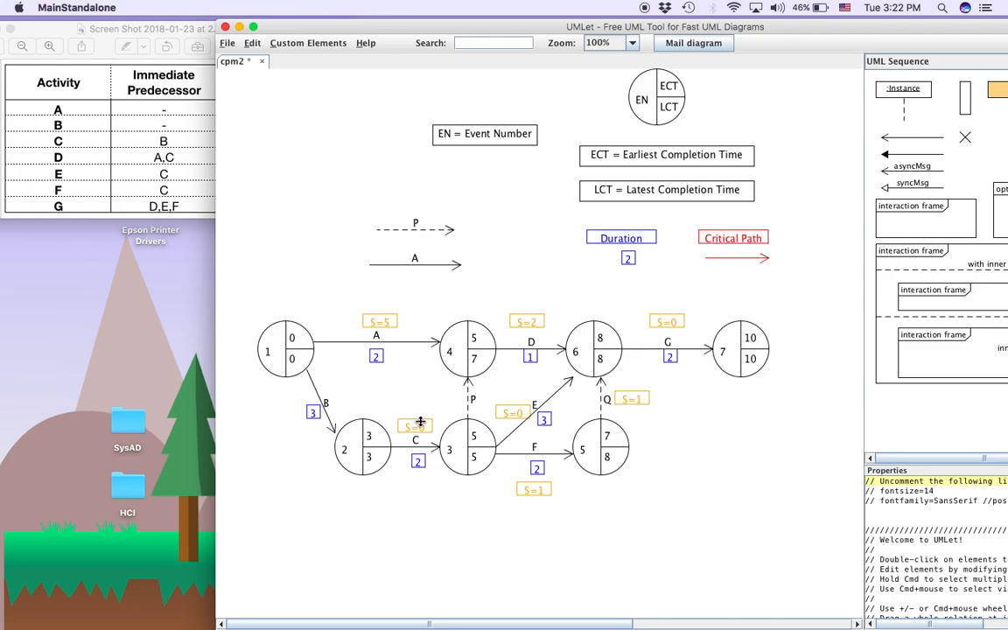
Place an S=0 slack label beside activity B, undoing the placement that drags activity C's arrow along
drag(420, 423, 296, 433)
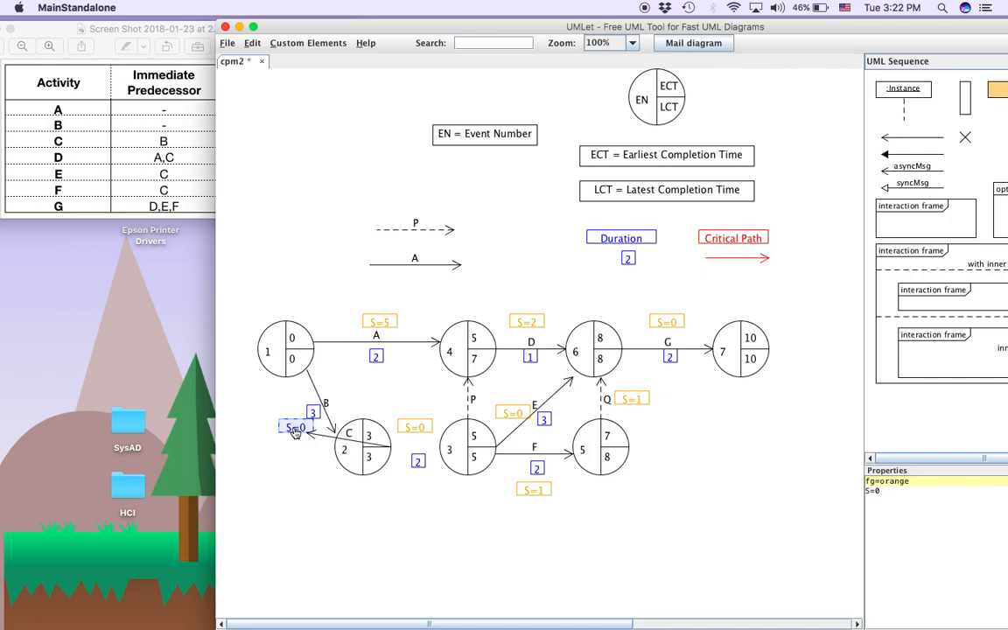
key(super+z)
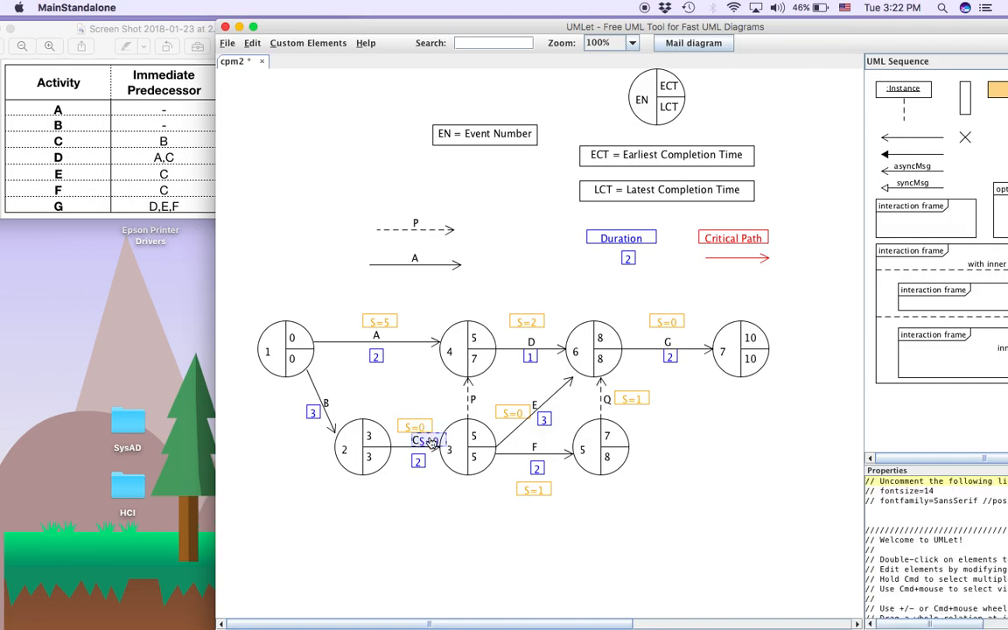
drag(417, 430, 348, 400)
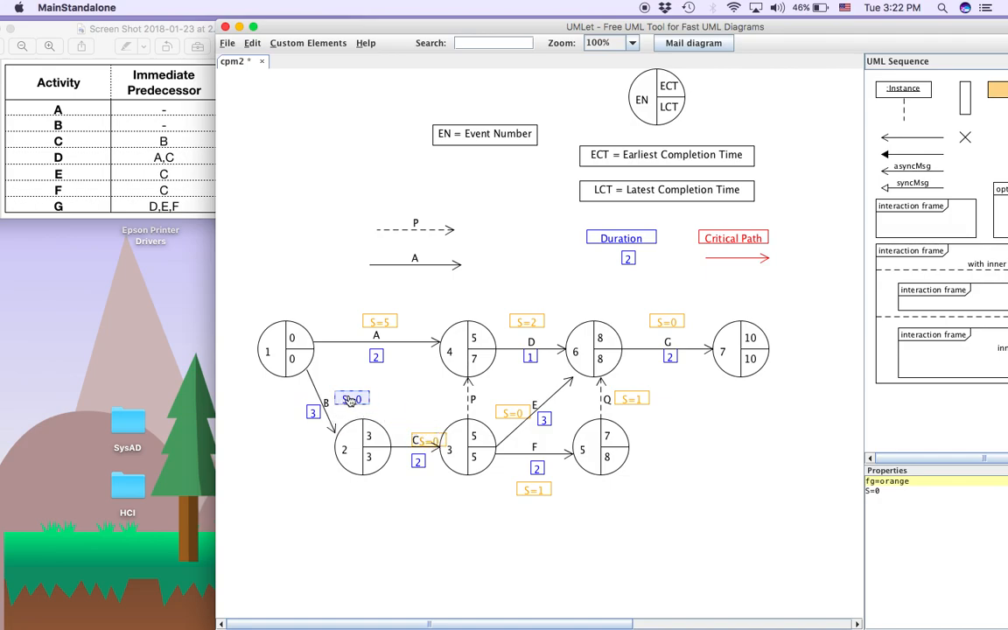
click(375, 506)
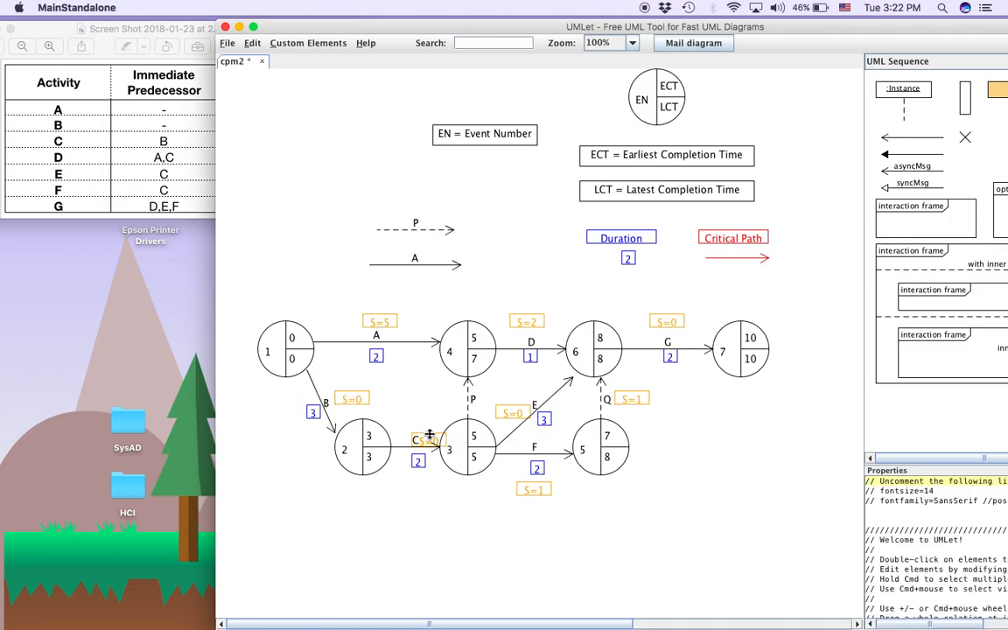
Separate the overlapping S=0 labels on activity C, moving one above the arrow and the other below its duration box
click(429, 435)
click(400, 472)
click(427, 441)
drag(429, 444, 425, 413)
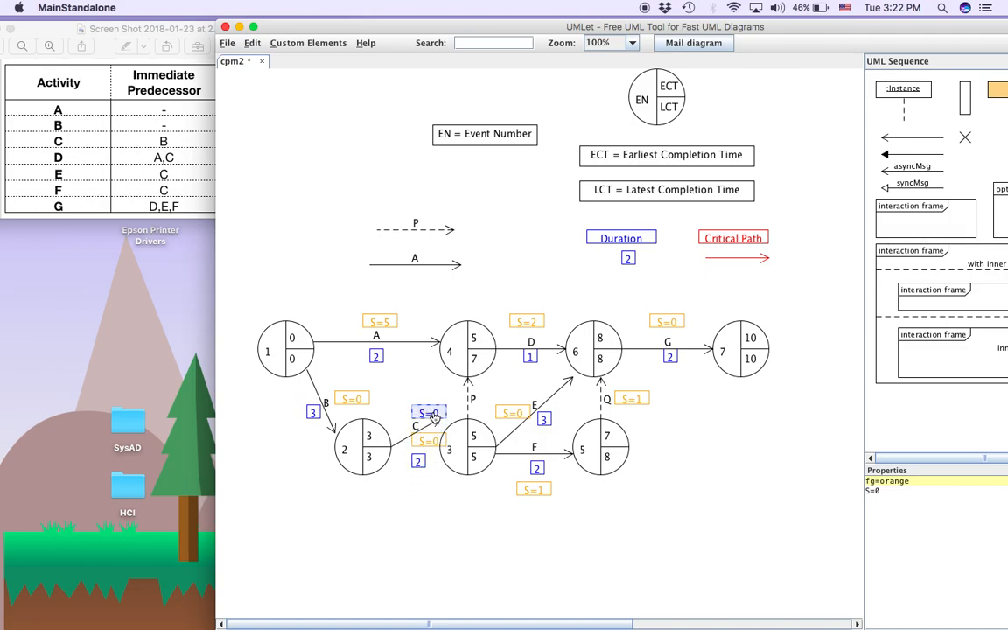
click(421, 470)
drag(424, 473, 410, 508)
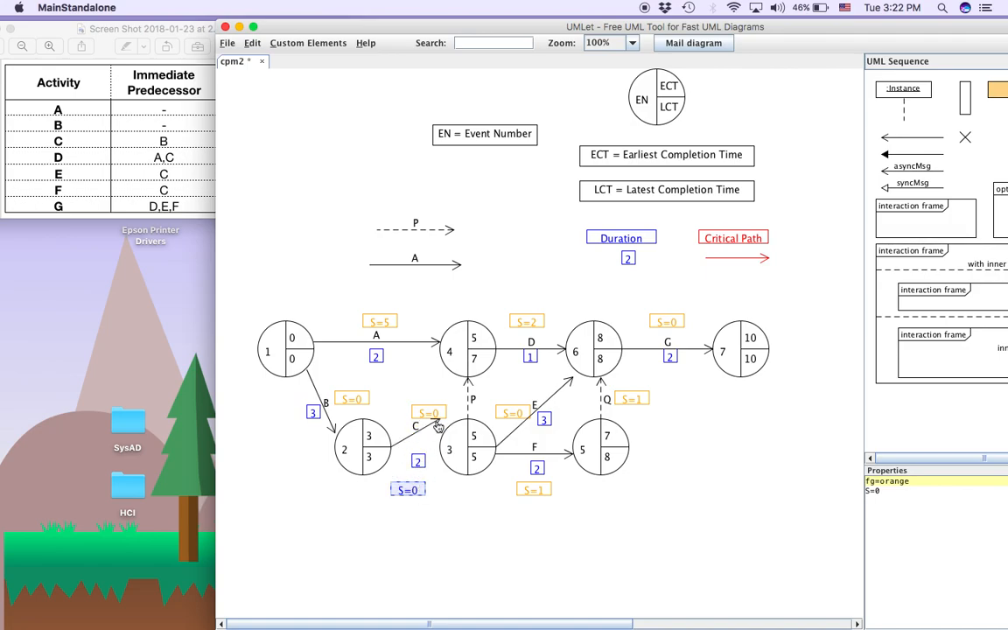
Straighten activity C's arrow into event 3 with its S=0 label just above, and delete the duplicate S=0 label below
click(438, 441)
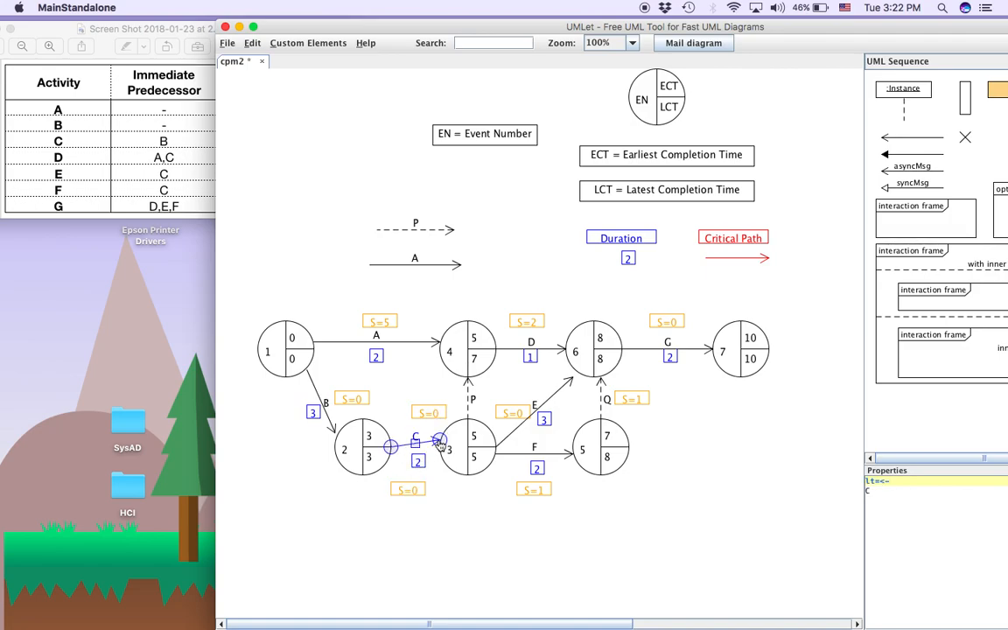
drag(433, 415, 425, 429)
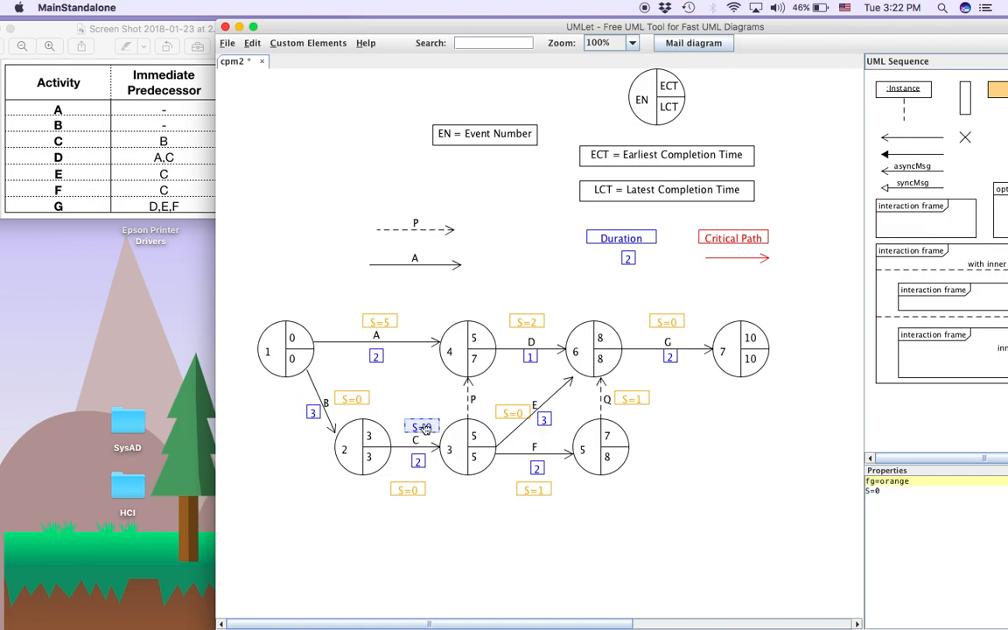
click(410, 486)
key(Delete)
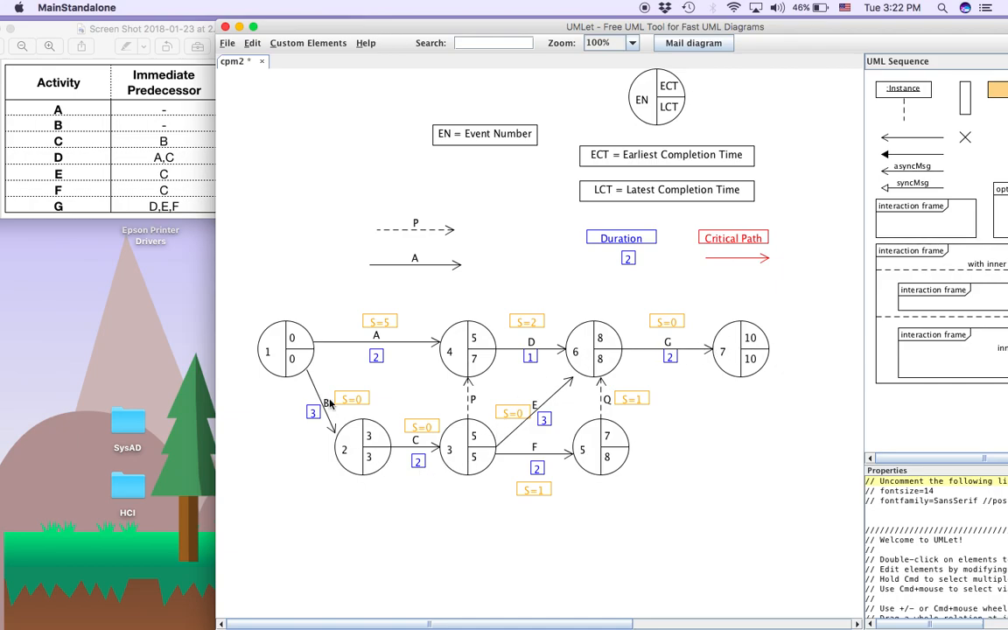
Color event 1's circle red by adding the property line fg=red
click(264, 324)
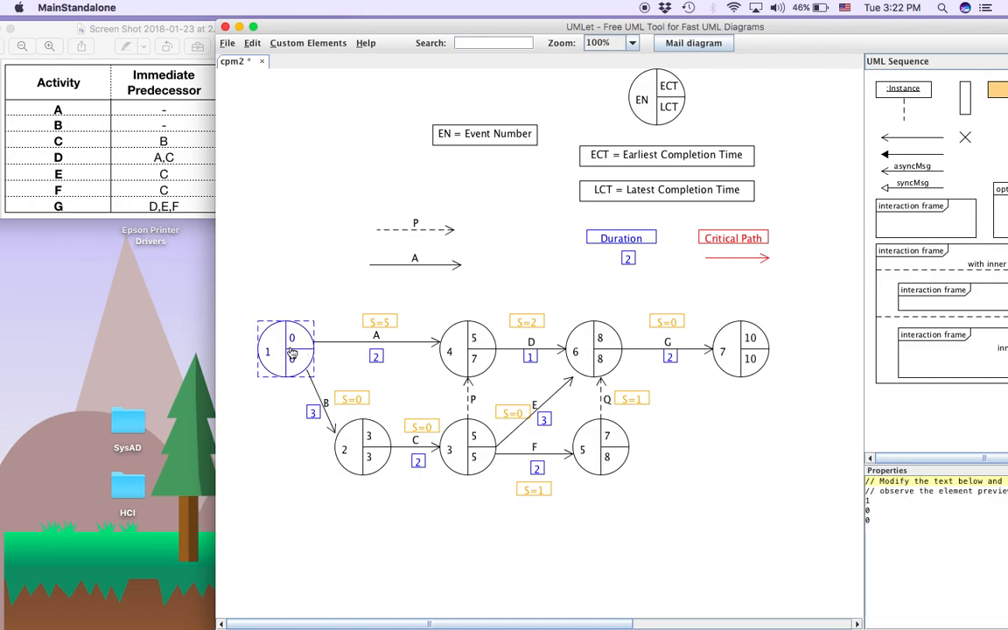
click(883, 522)
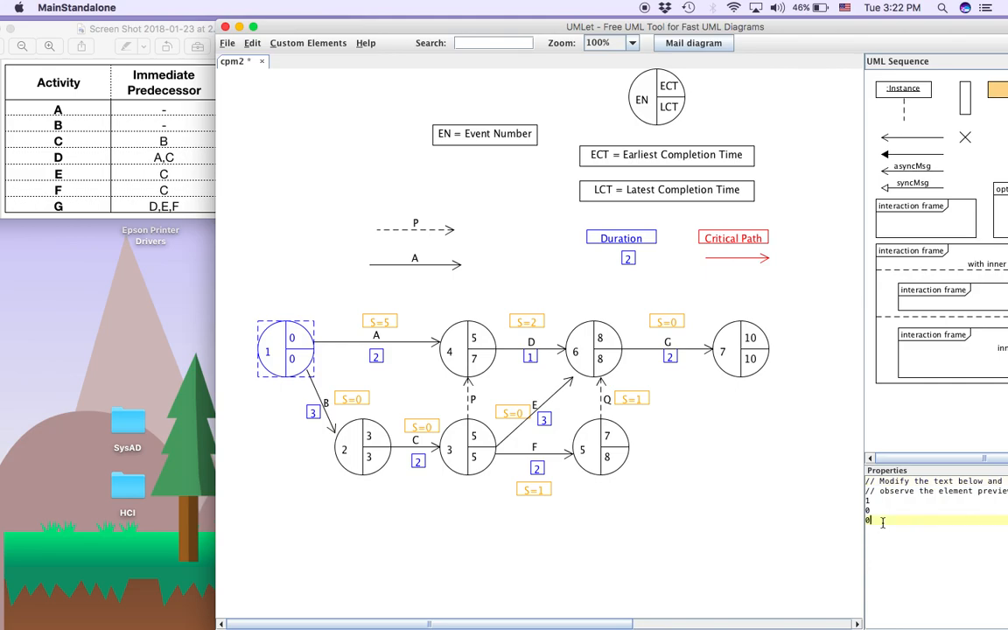
key(Return)
text(f)
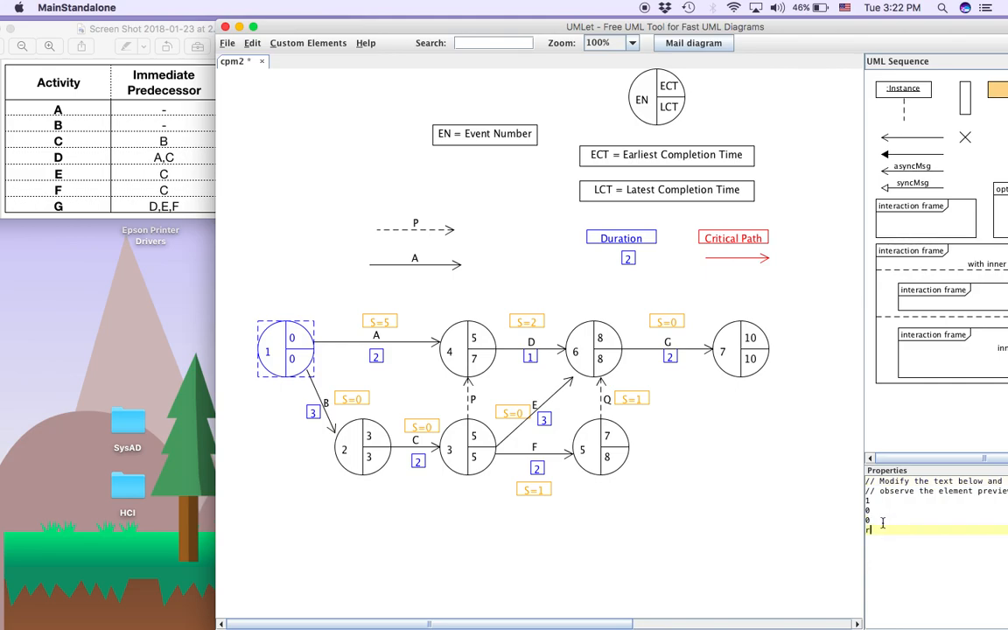
text(g=red)
key(Return)
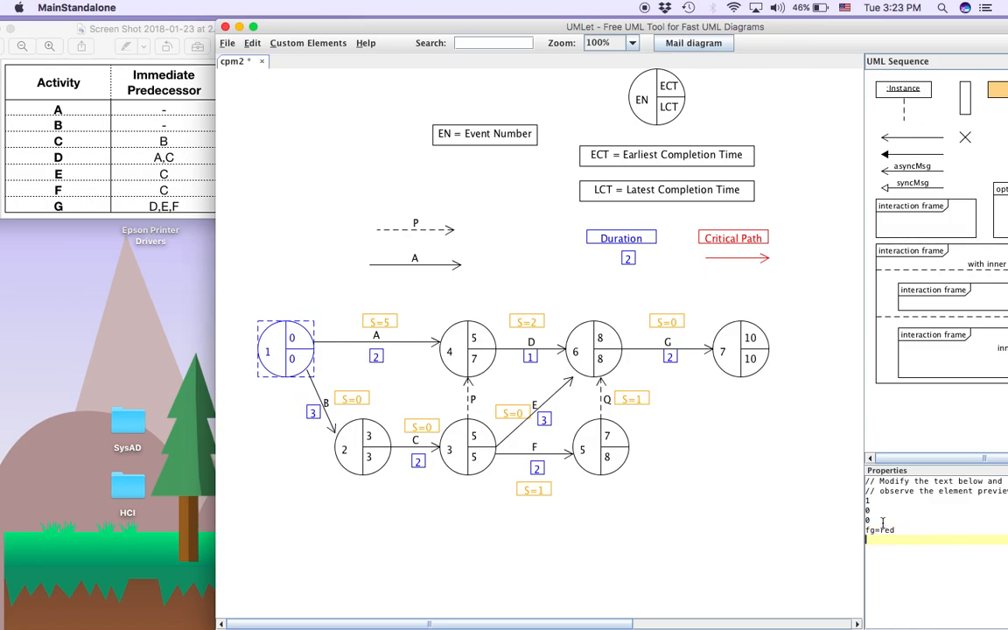
click(438, 543)
Color event 2's circle red with the property line fg=red
click(343, 431)
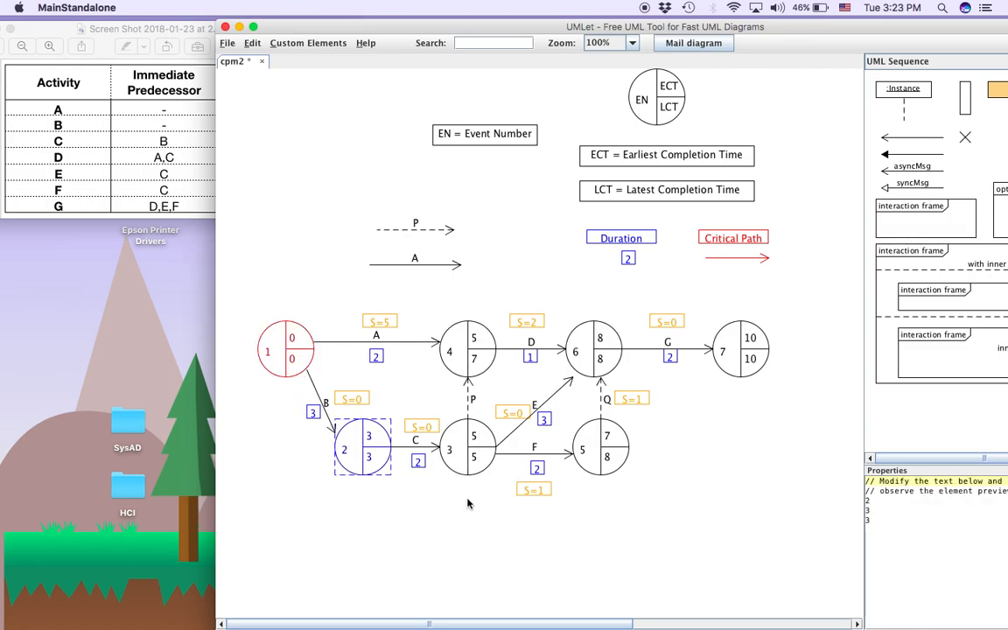
click(882, 521)
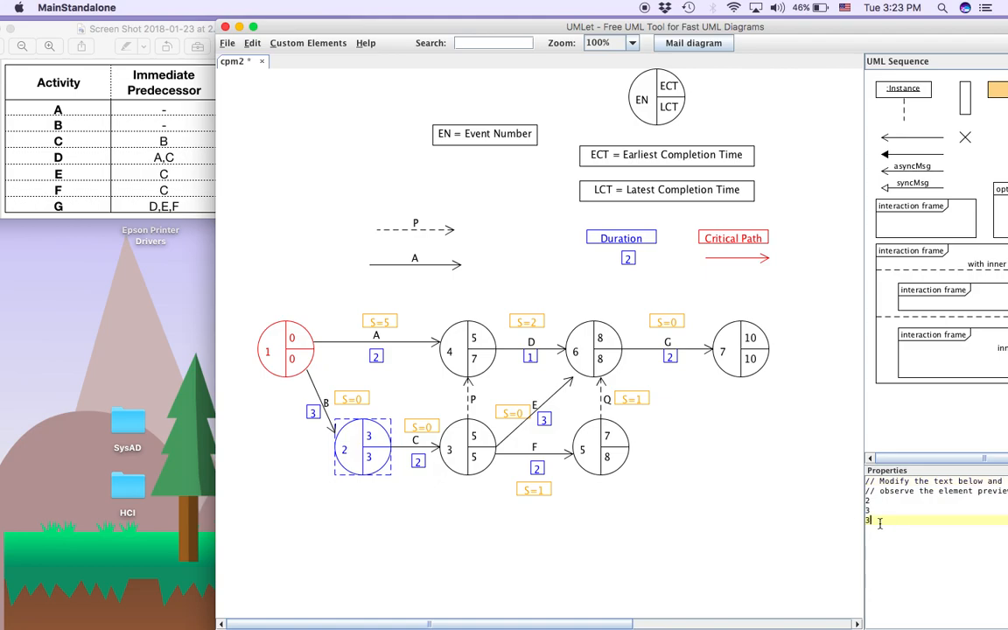
key(Return)
text(fg=red)
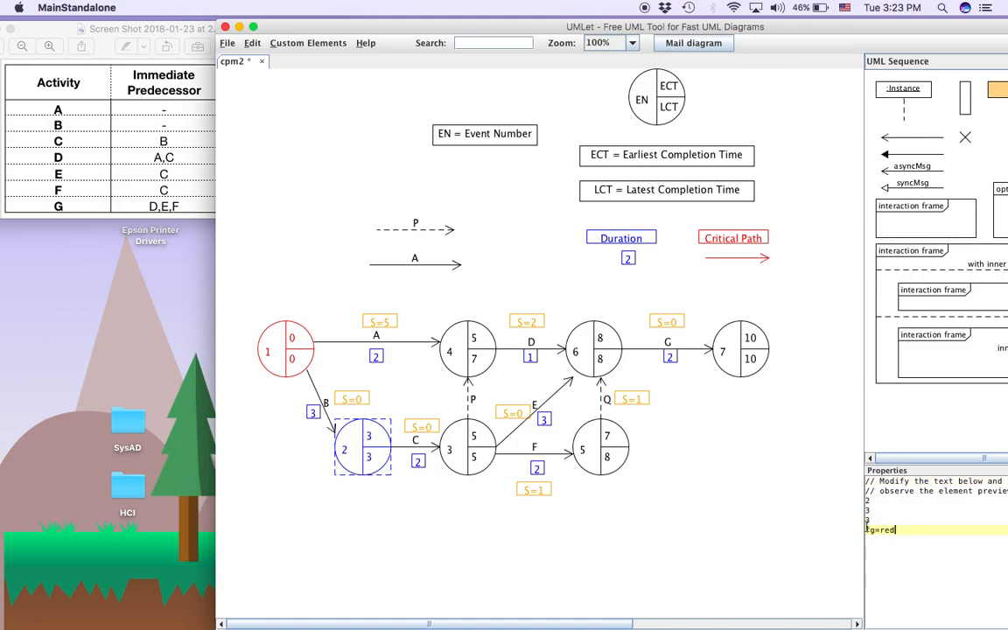
click(648, 536)
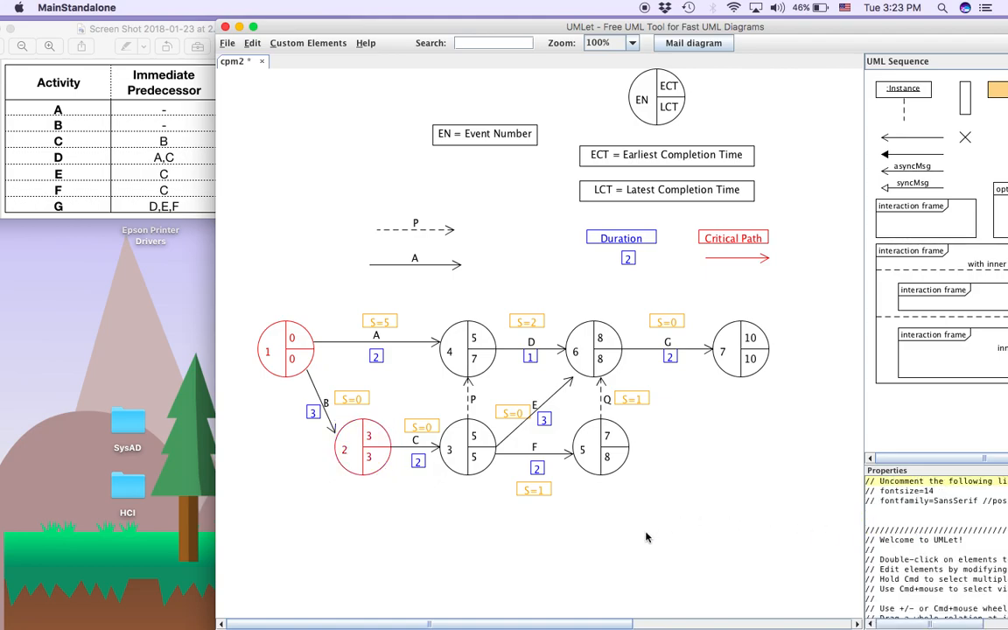
Color event 3's circle red with the property line fg=red
click(488, 448)
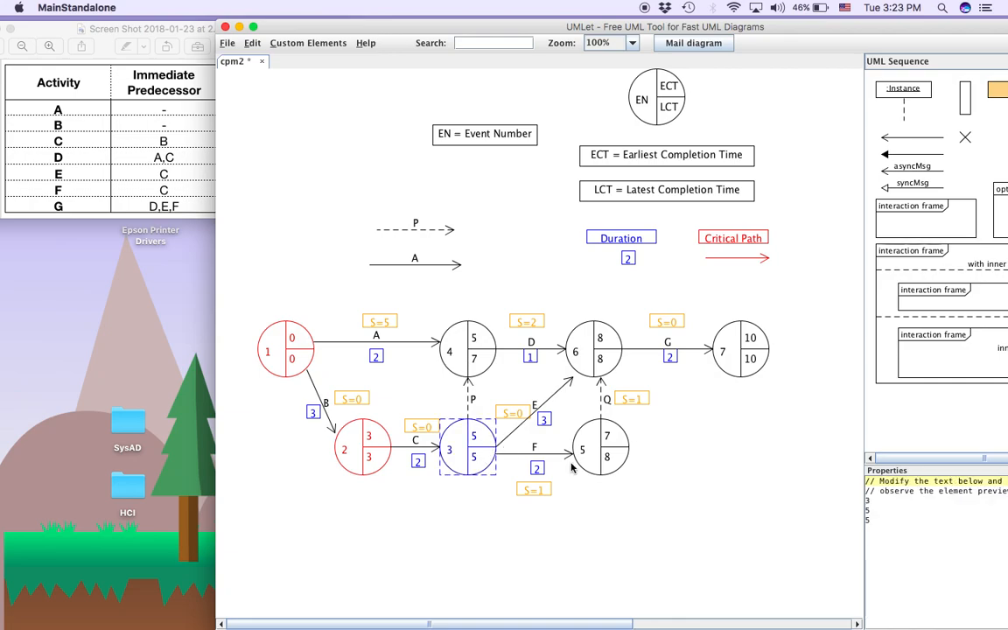
click(884, 522)
key(Return)
text(fg=red)
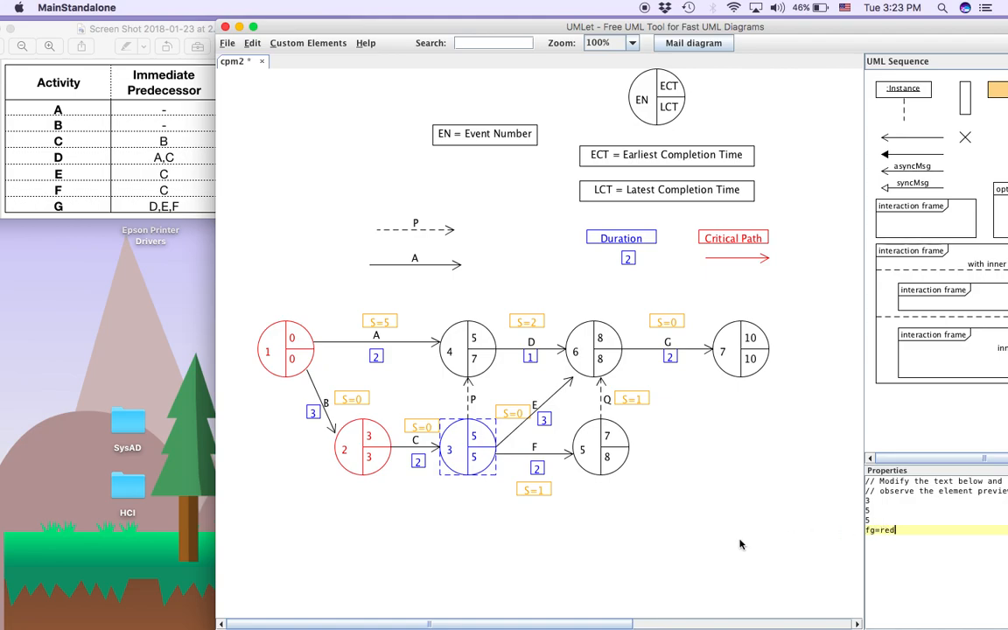
click(699, 562)
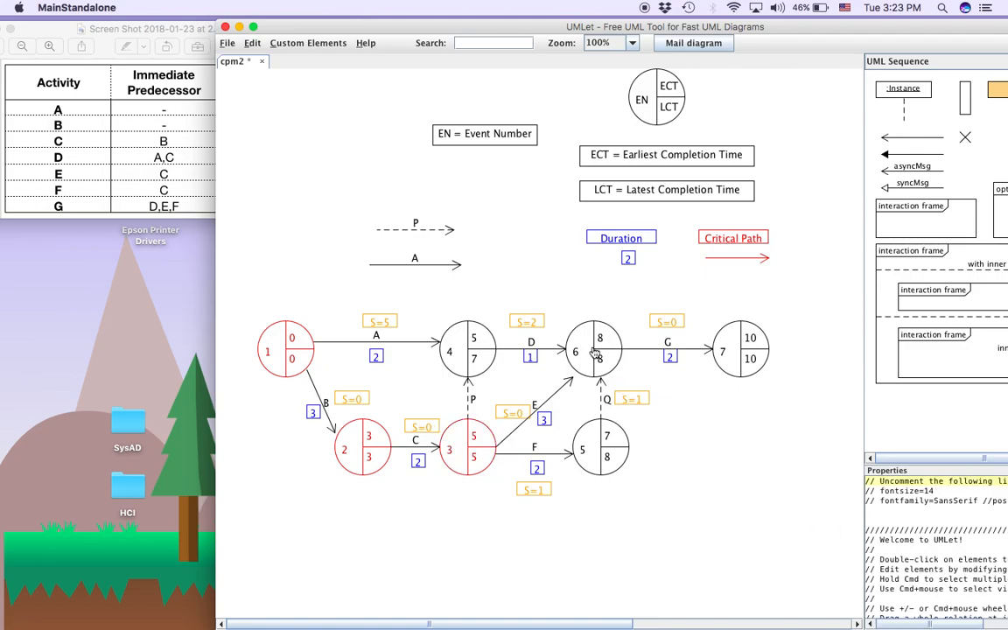
Color event 6's circle red with the property line fg=red
click(608, 372)
click(875, 520)
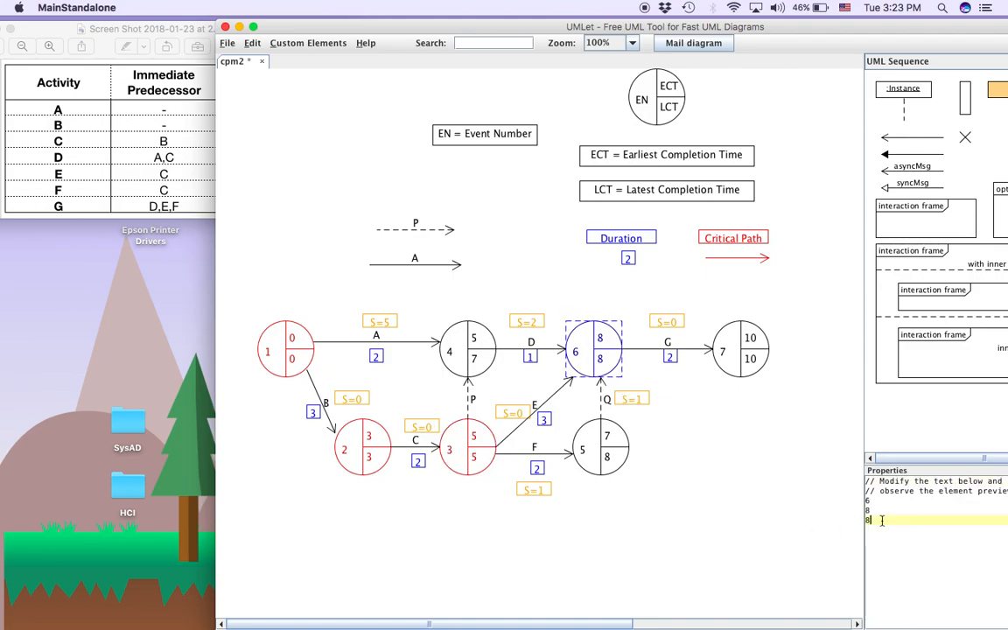
key(Return)
text(fg=red)
click(705, 532)
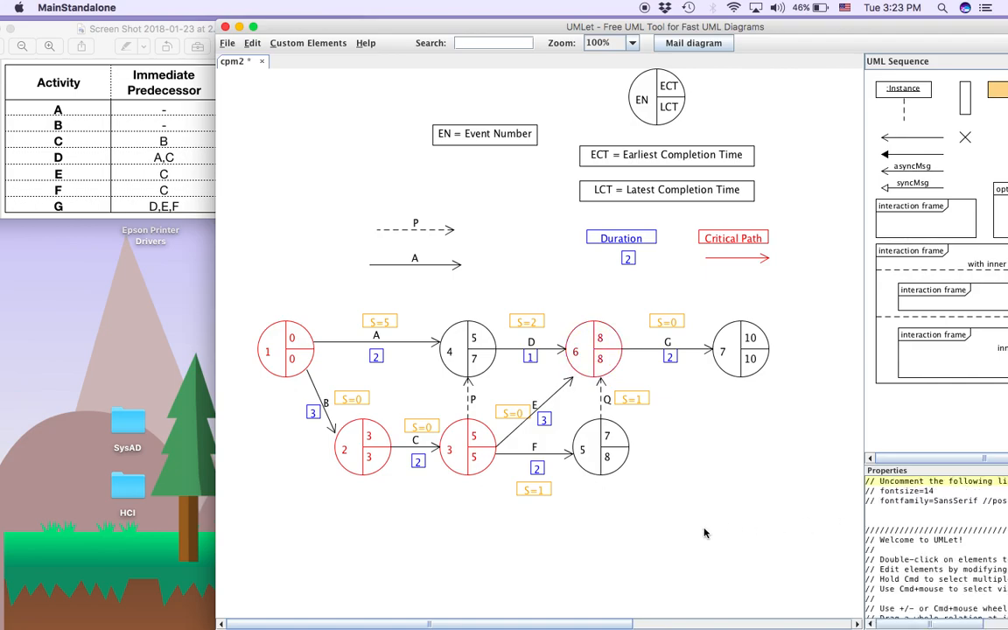
Color event 7's circle red with the property line fg=red
click(751, 346)
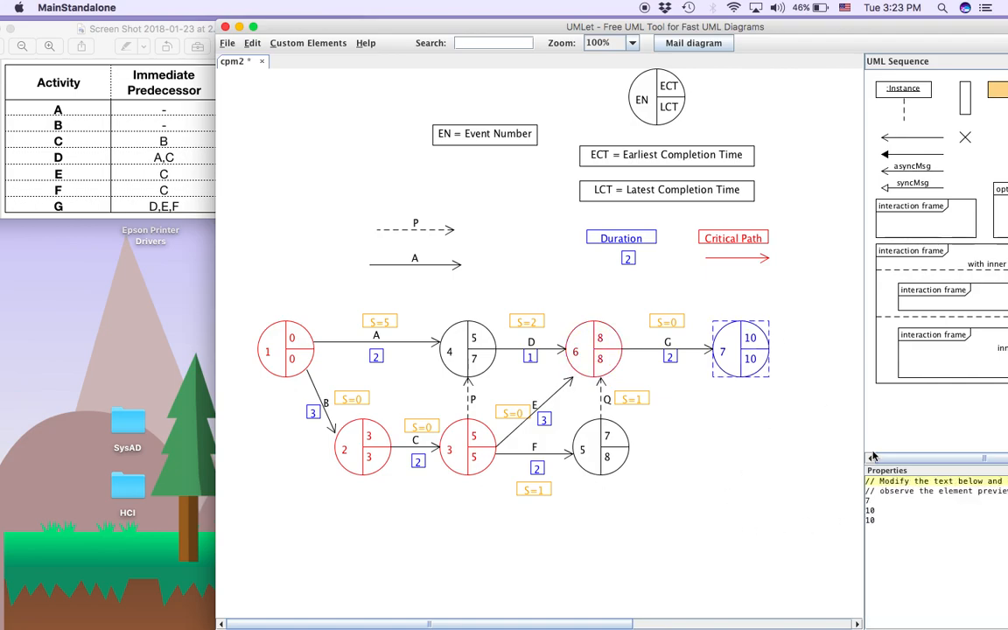
click(889, 520)
key(Return)
text(fg=re)
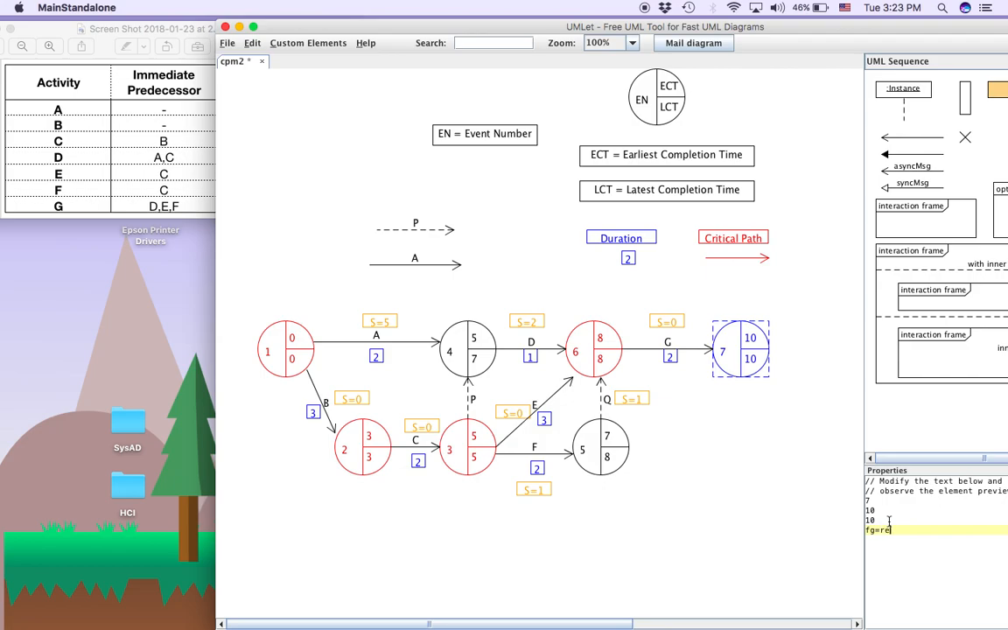
text(d)
click(779, 544)
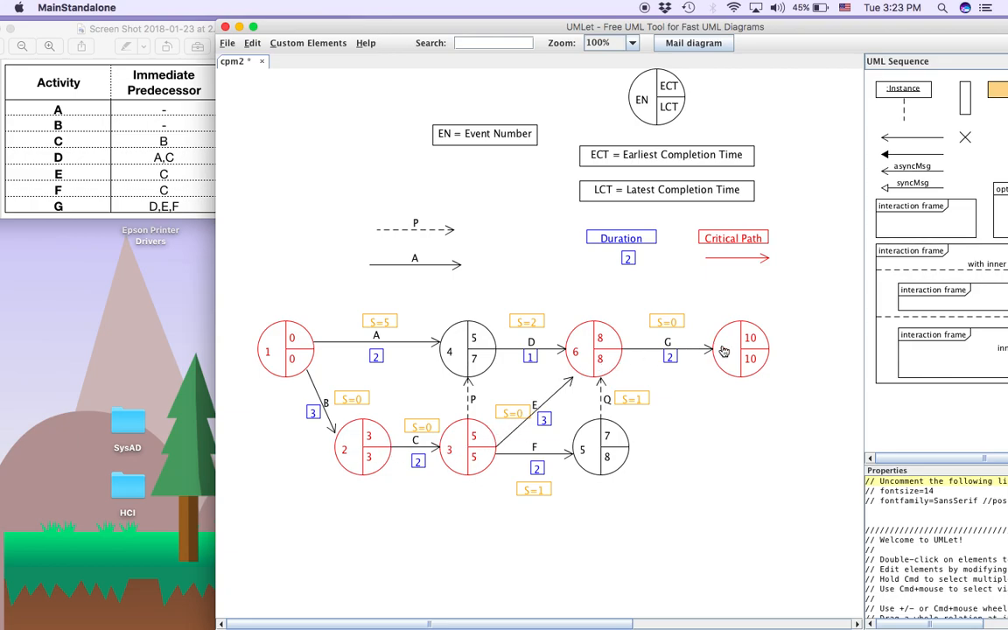
Color activity B's arrow red by adding fg=red to its properties, and copy that line for reuse
click(320, 400)
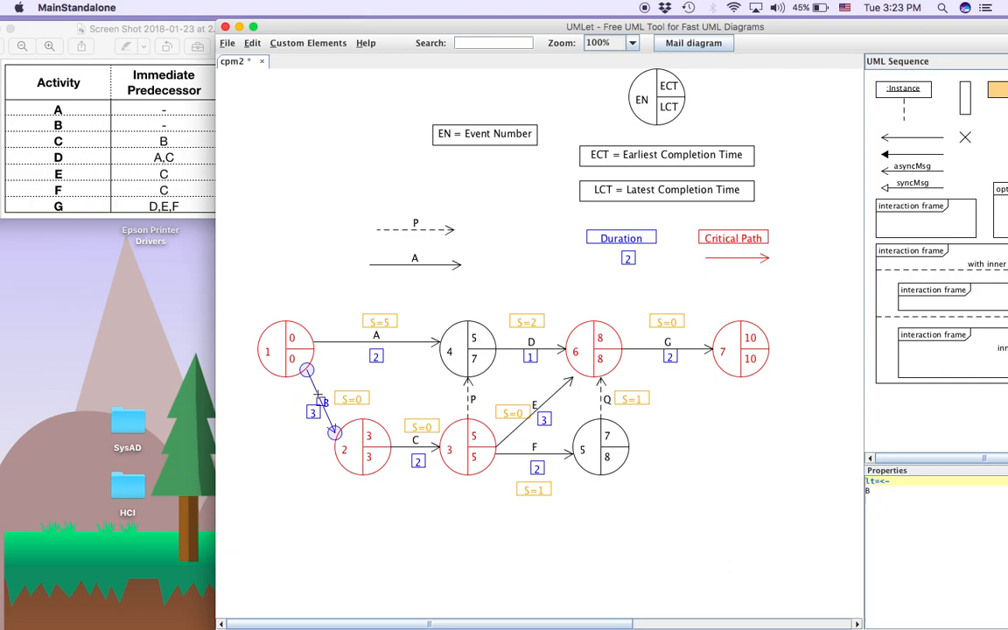
click(890, 492)
key(Return)
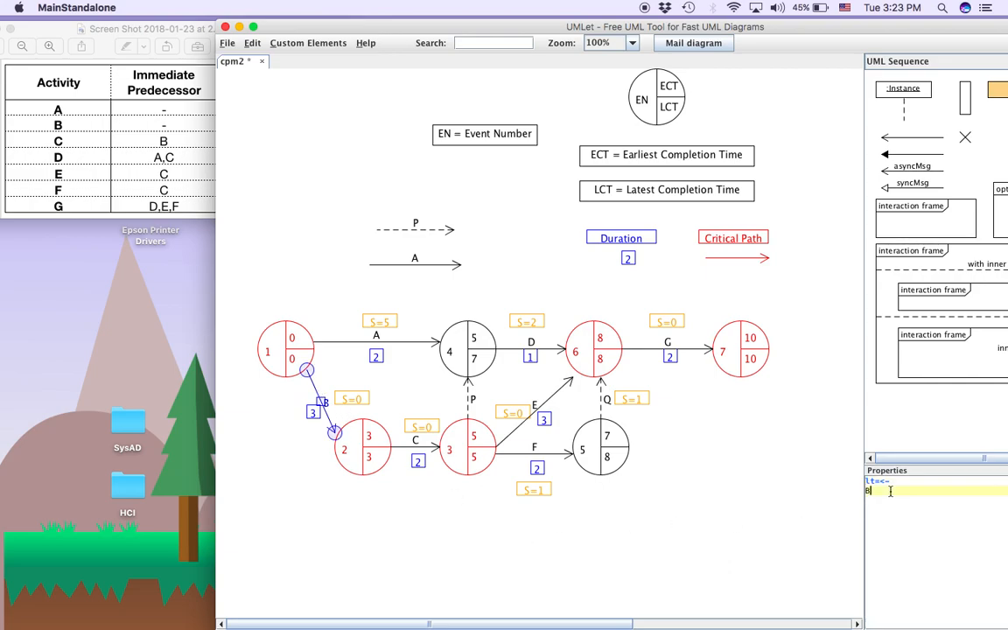
text(fg=red)
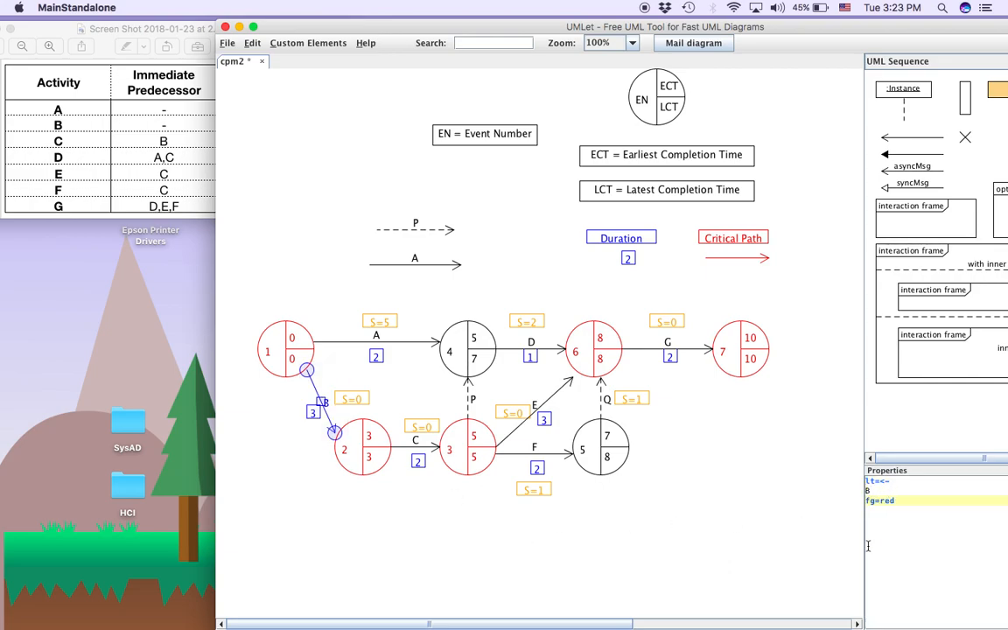
triple_click(910, 499)
key(ctrl+c)
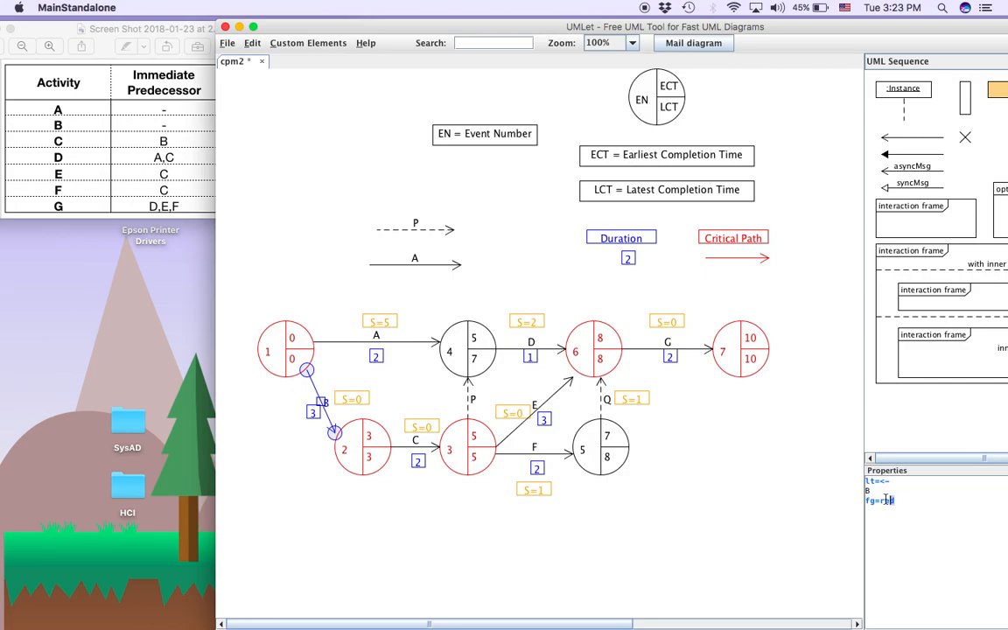
click(497, 568)
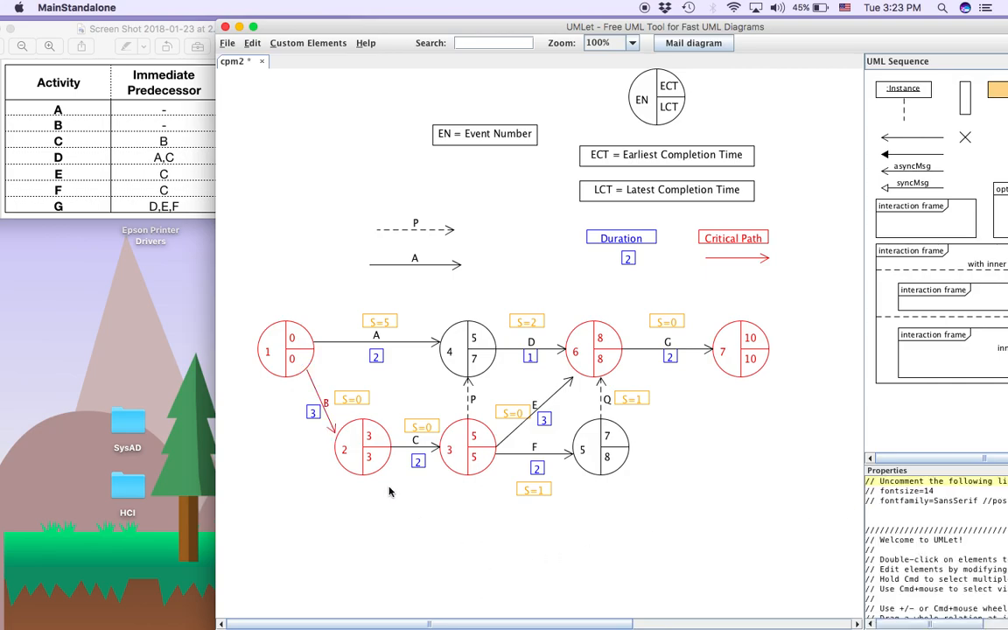
Color activity C's arrow red by pasting the copied fg=red line below its name
click(418, 451)
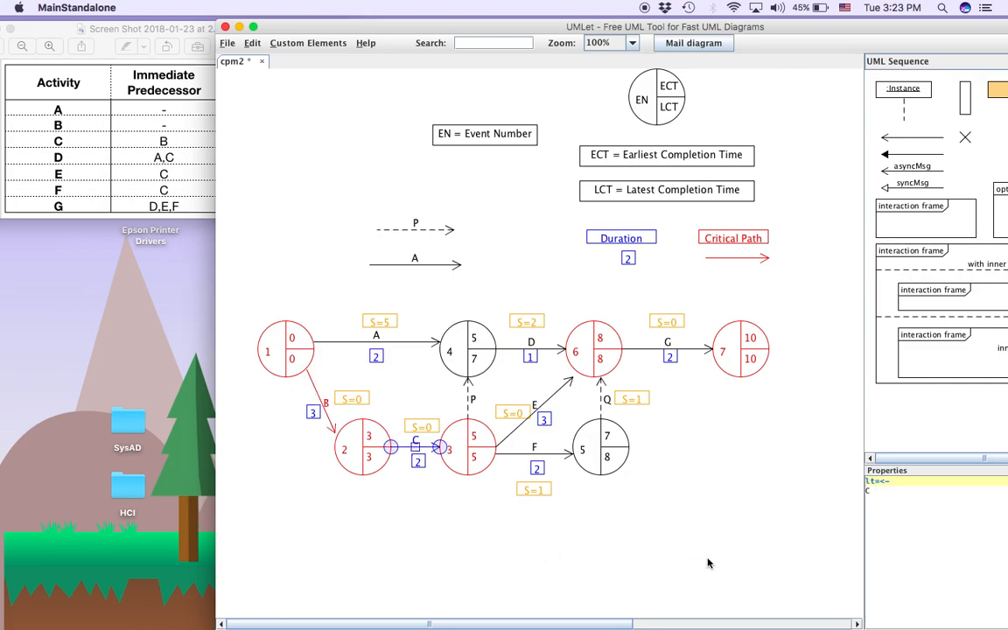
click(882, 496)
key(Return)
key(ctrl+v)
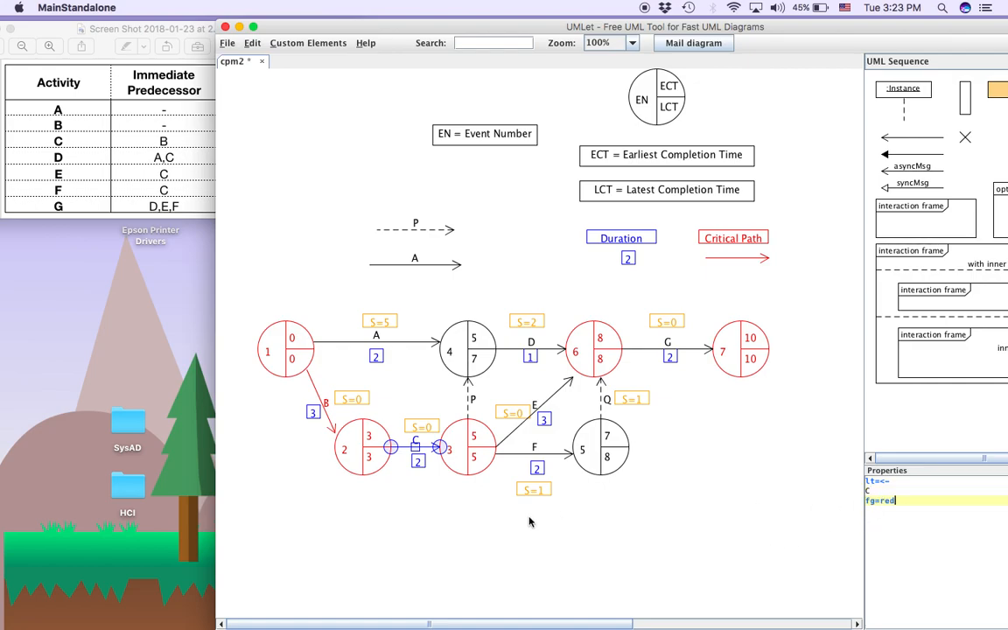
Color activity E's arrow between events 3 and 6 red with the copied fg=red line
click(525, 418)
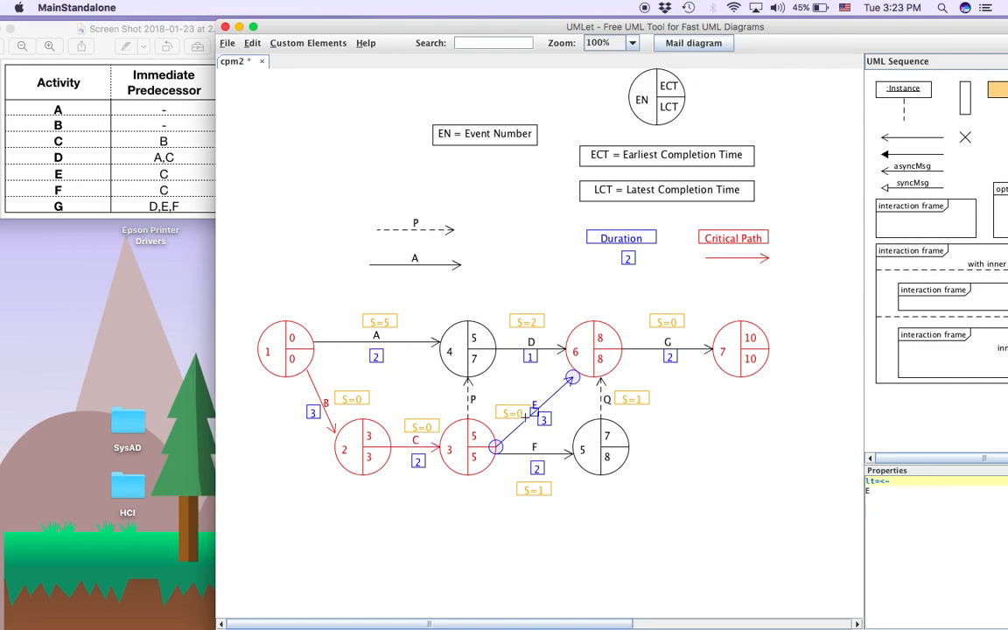
click(865, 503)
key(Return)
key(ctrl+v)
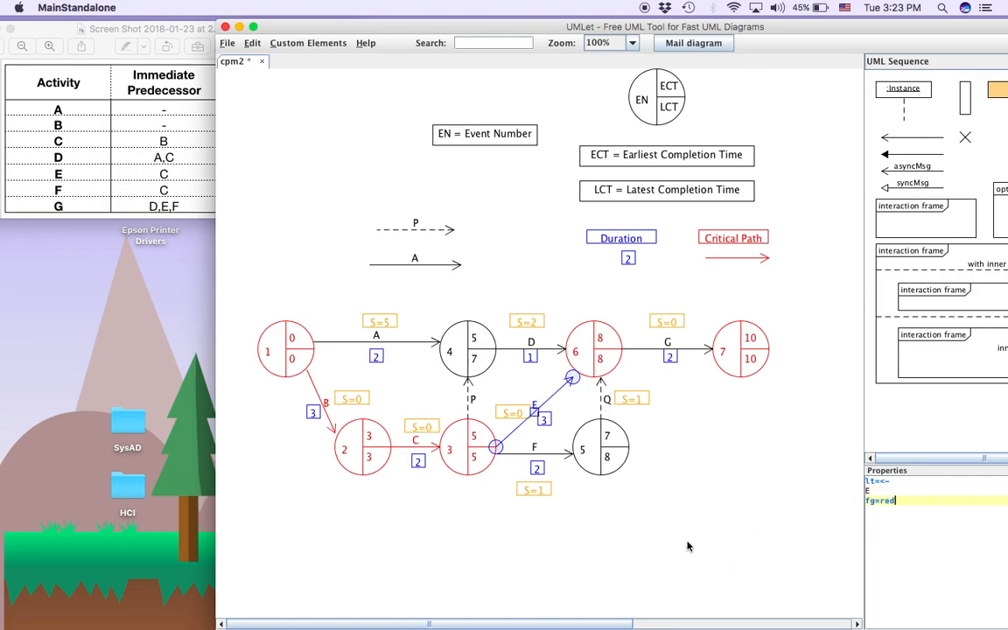
click(688, 546)
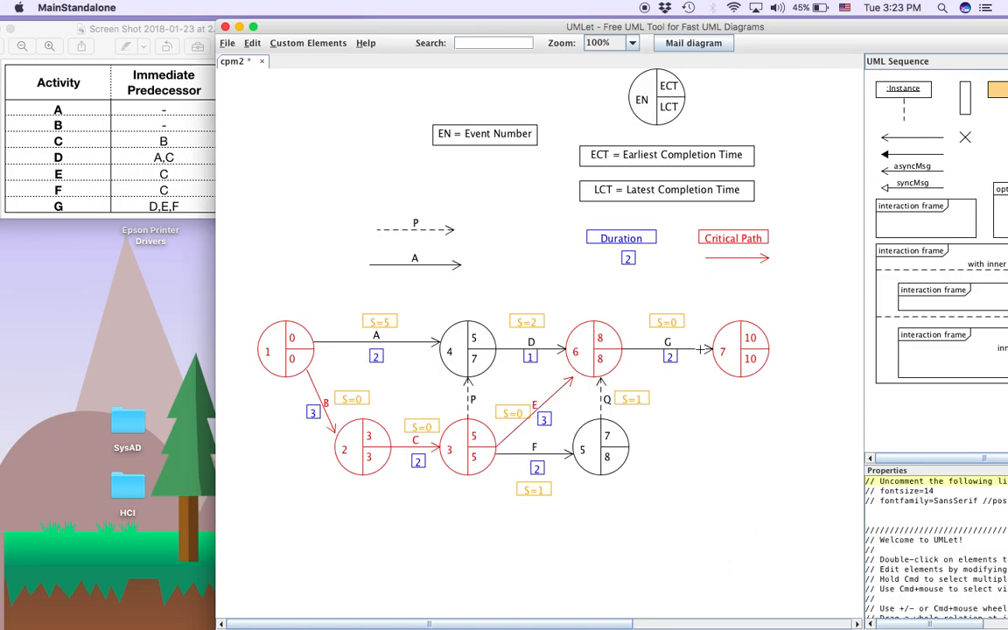
Color activity G's arrow between events 6 and 7 red with the copied fg=red line
click(700, 349)
click(887, 491)
key(Return)
key(ctrl+v)
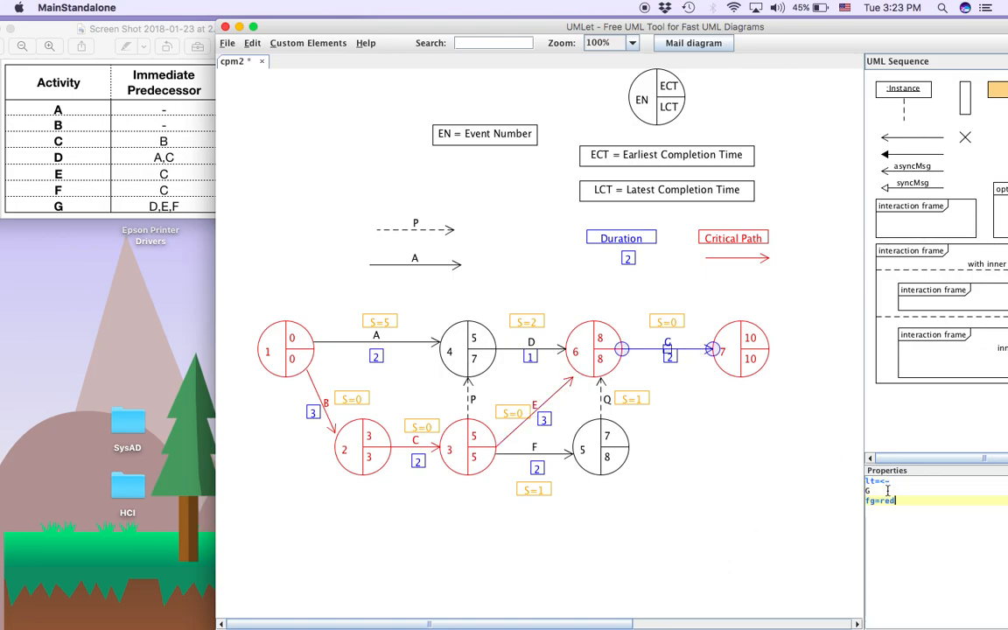
click(667, 575)
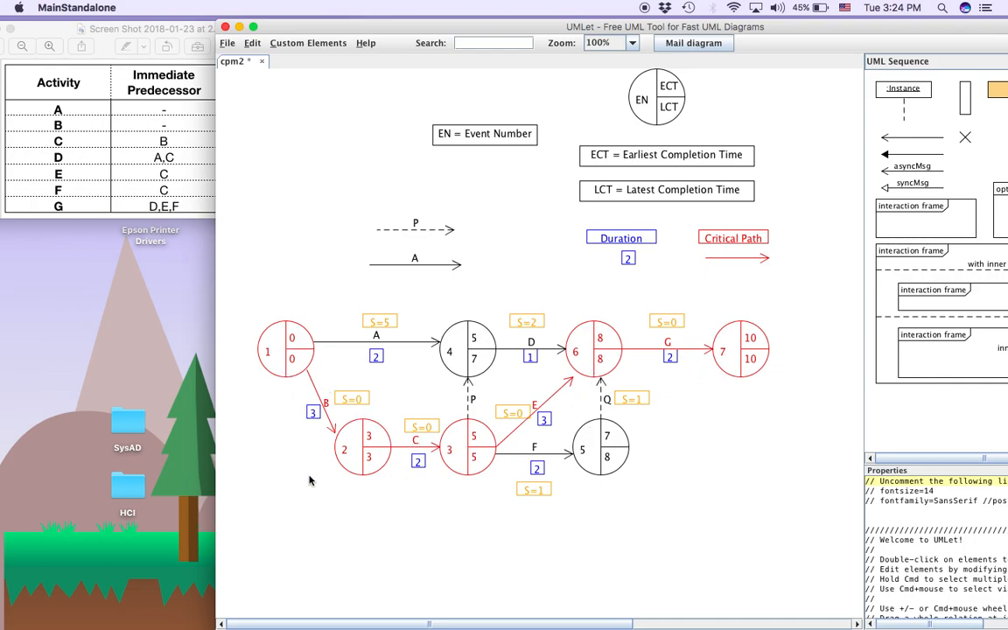
Move the Critical Path label from the legend to below the network diagram and enlarge its box
click(739, 239)
drag(739, 239, 368, 533)
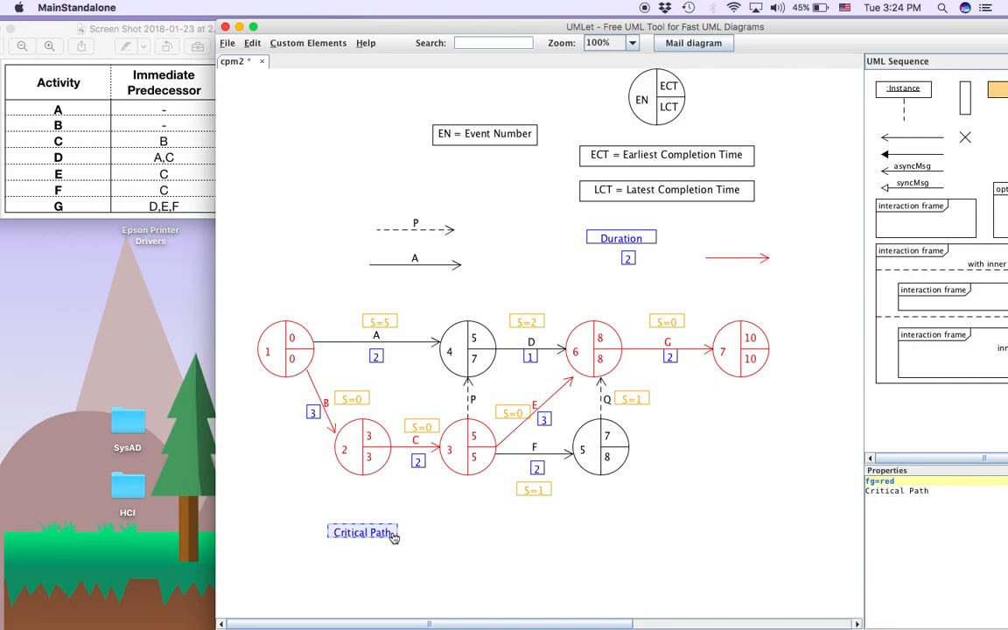
key(super+c)
key(super+v)
key(super+z)
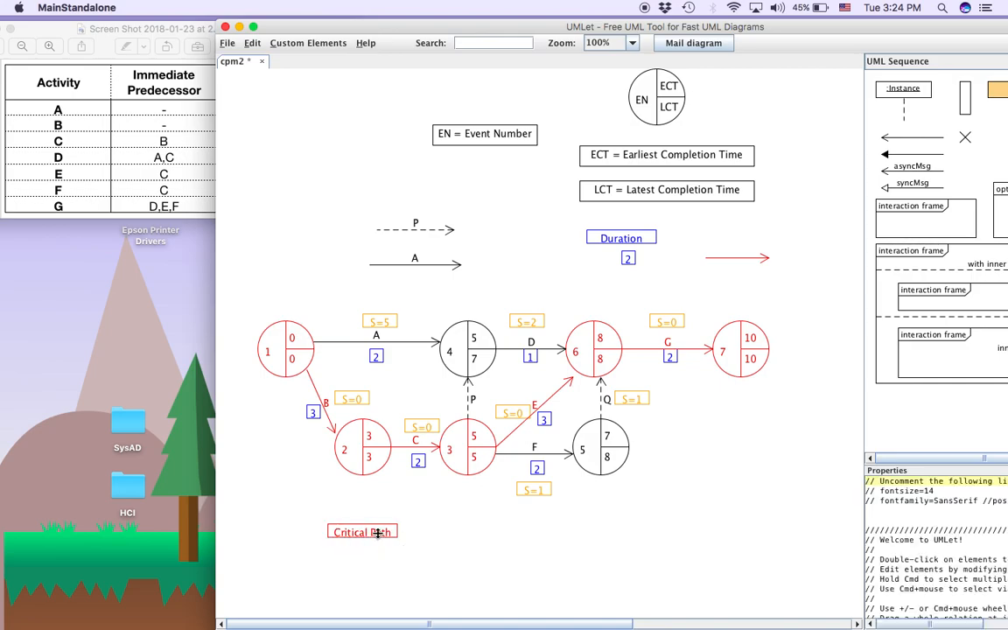
click(383, 532)
drag(394, 533, 486, 564)
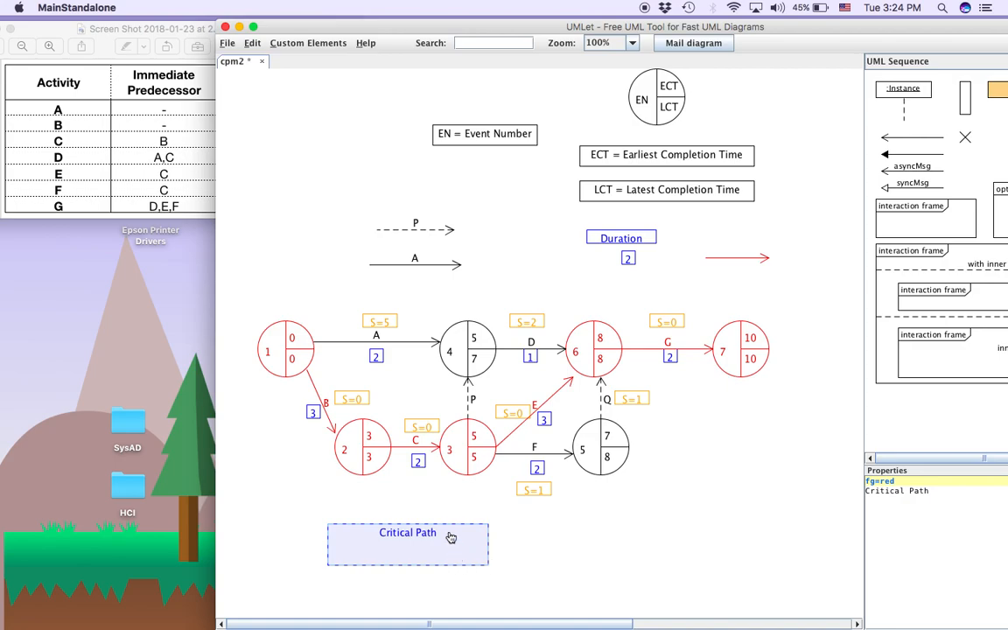
key(super+d)
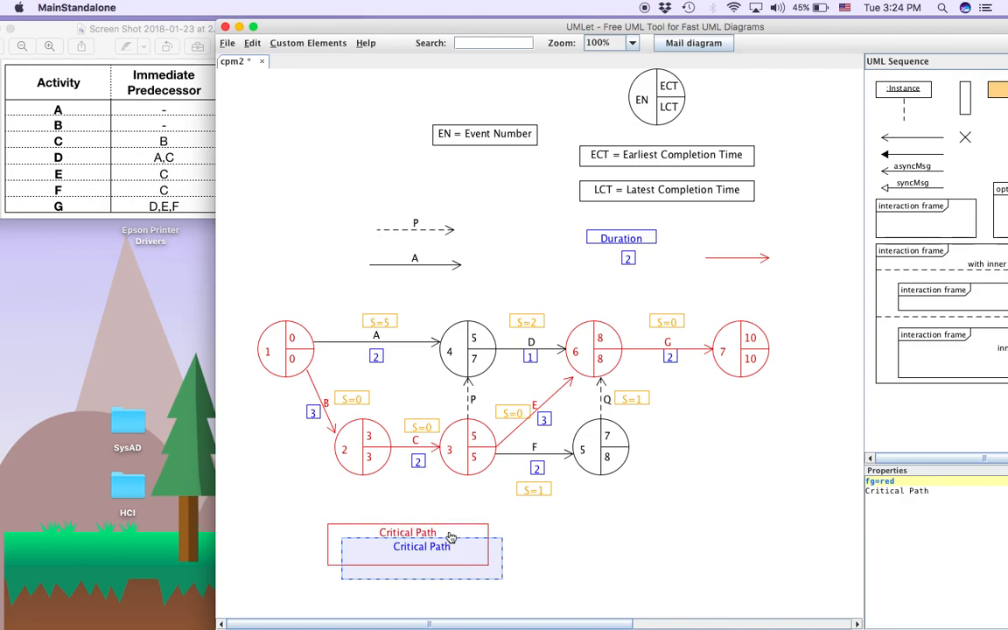
click(486, 560)
click(536, 562)
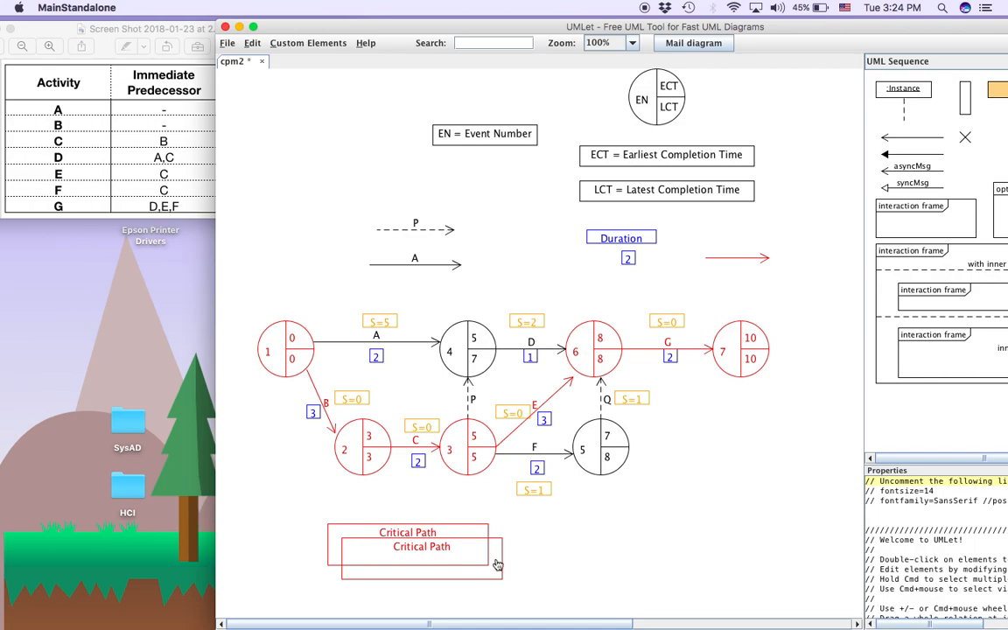
click(498, 576)
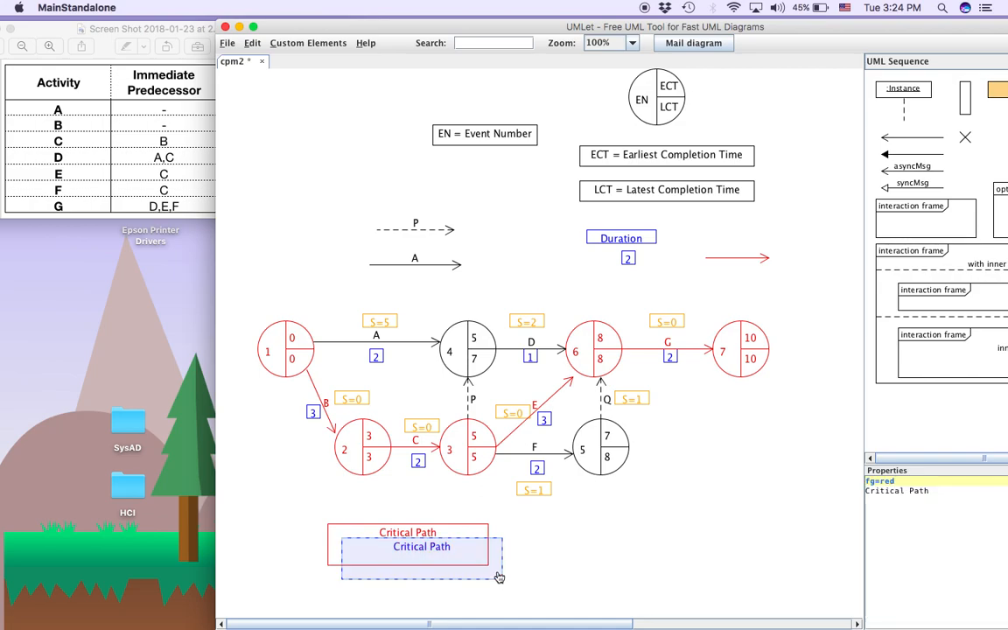
key(Delete)
click(449, 546)
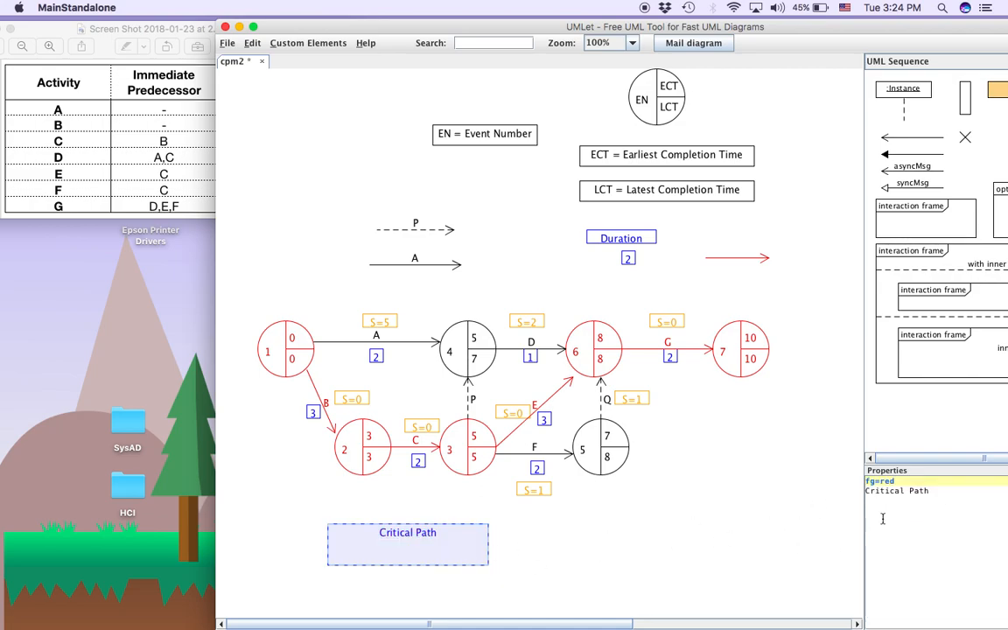
Add the event sequence 1->2->3->6->7 as a second line in the Critical Path box below the network
key(Return)
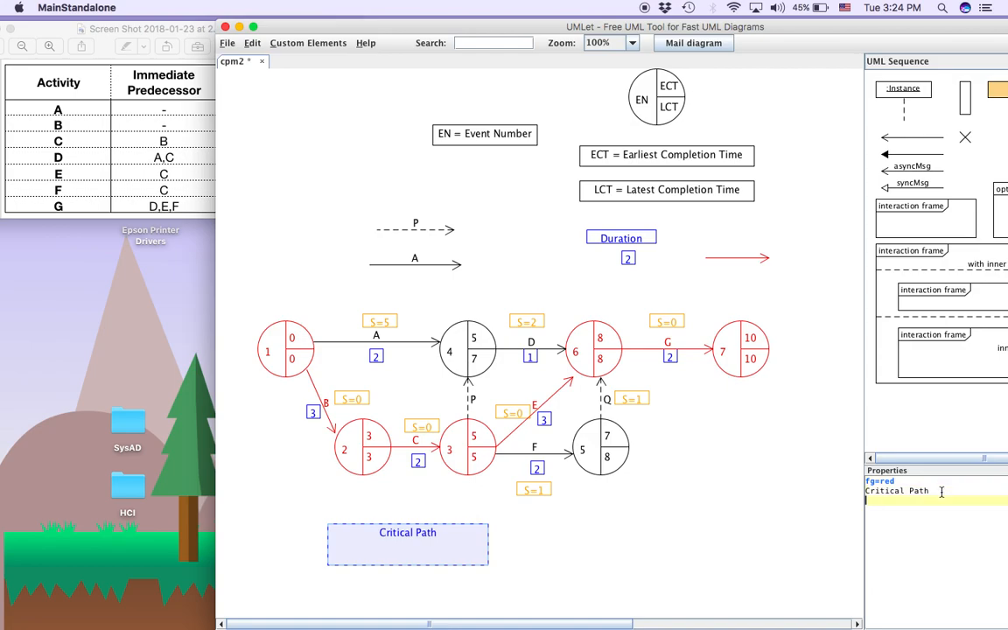
text(1->2->3->6->)
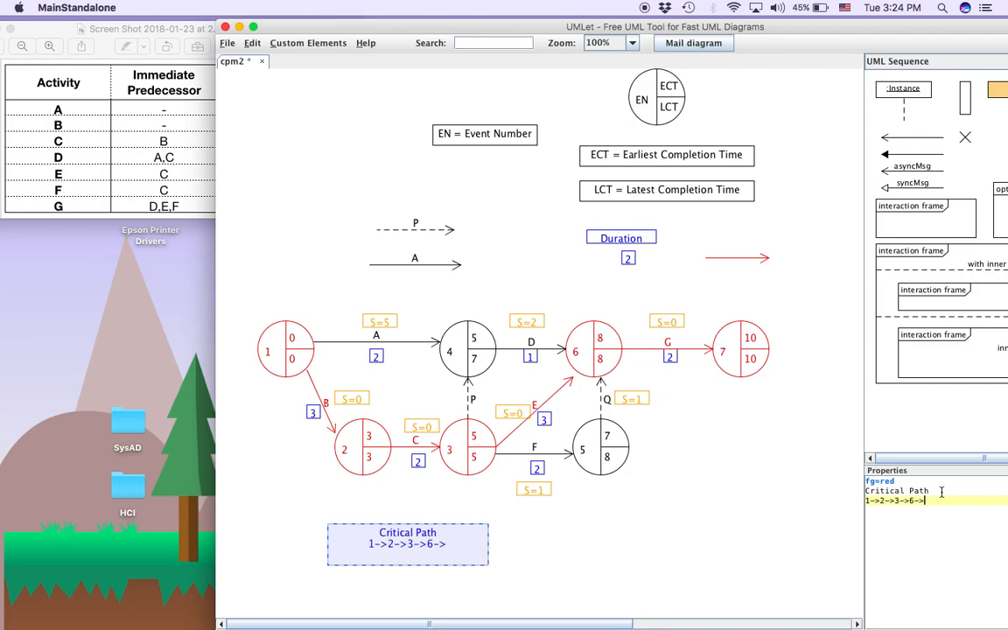
text(7)
click(777, 544)
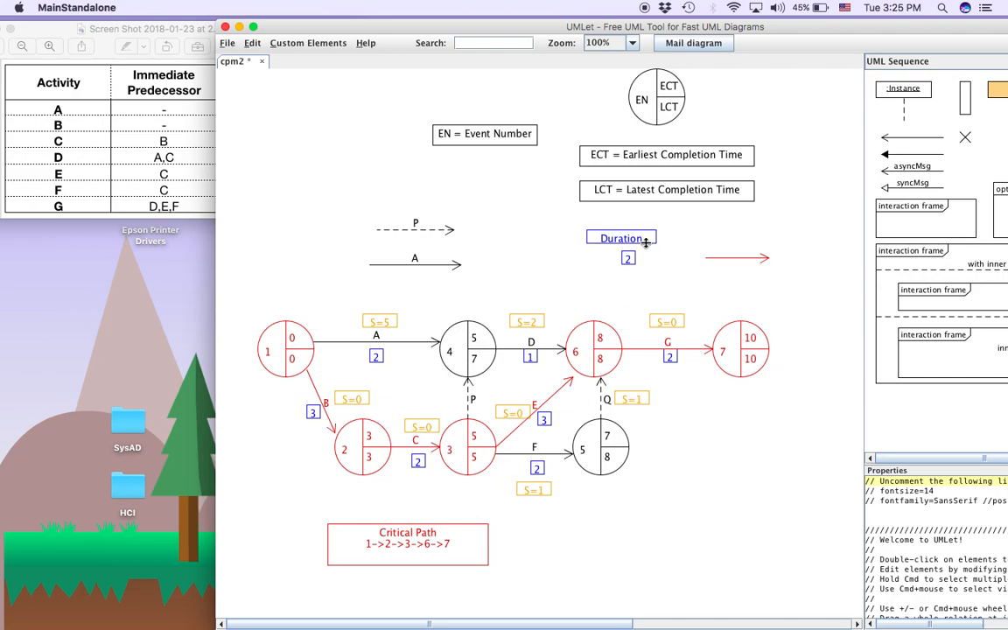
Duplicate the Critical Path box and place the two boxes side by side below the network
click(396, 529)
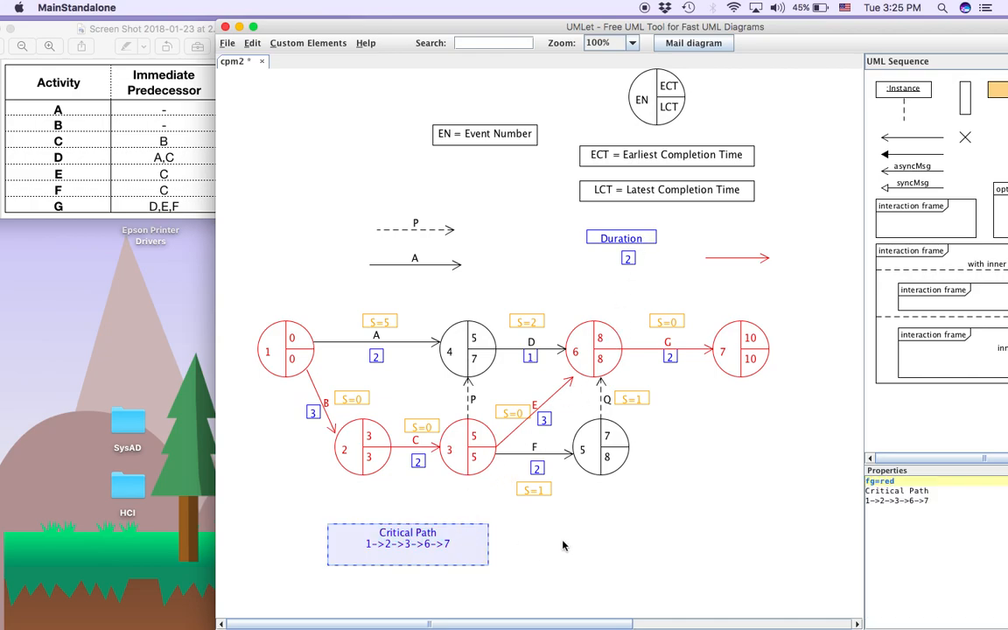
click(563, 543)
click(465, 560)
key(ctrl+c)
key(ctrl+v)
drag(465, 559, 690, 584)
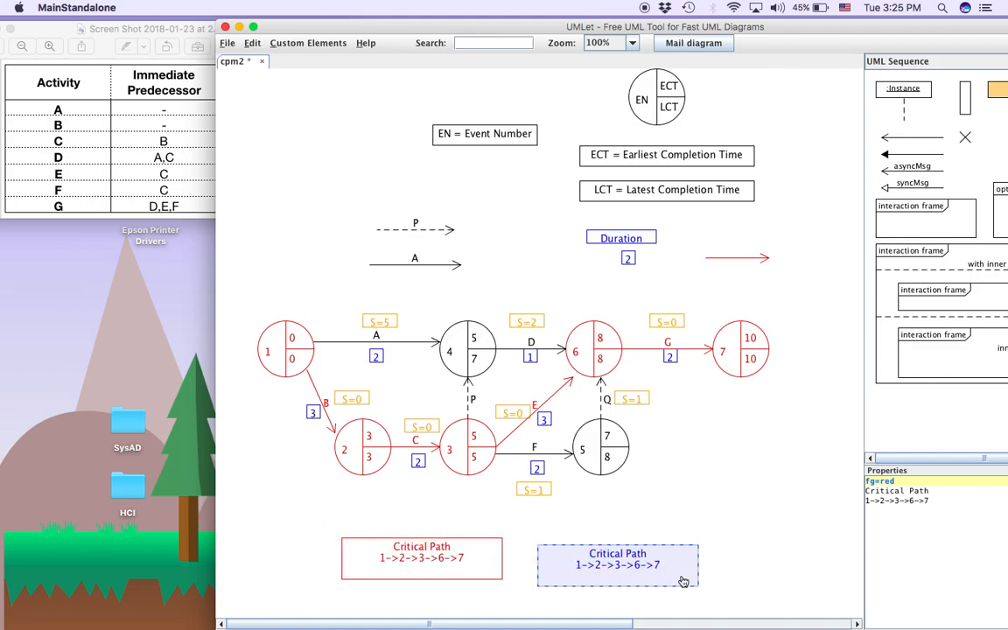
Change the heading of the right-hand Critical Path box to Critical Activity
click(943, 490)
key(BackSpace)
key(BackSpace)
key(BackSpace)
key(BackSpace)
text(Ac)
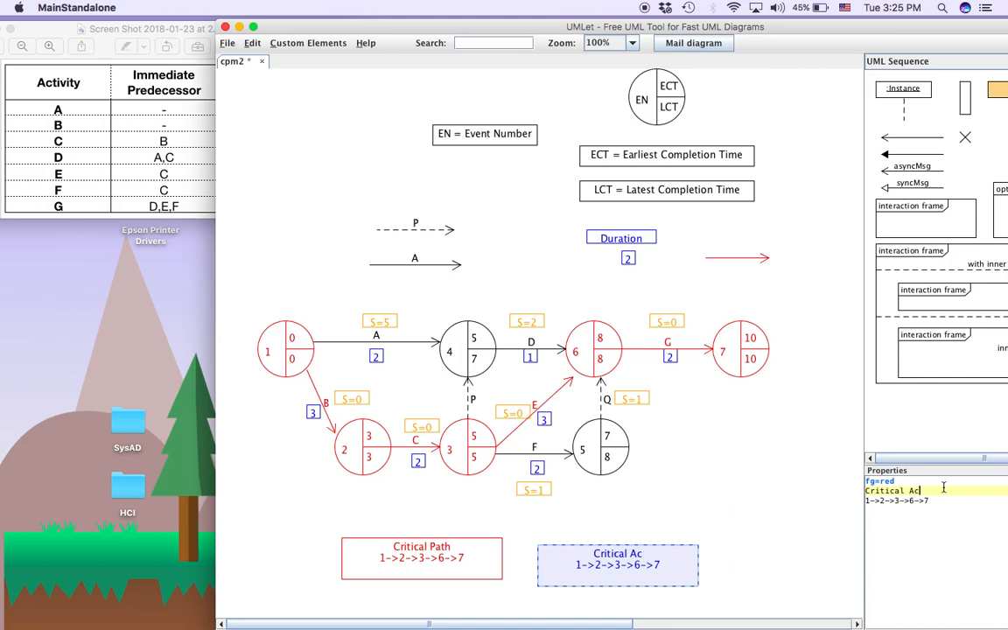
text(tivity)
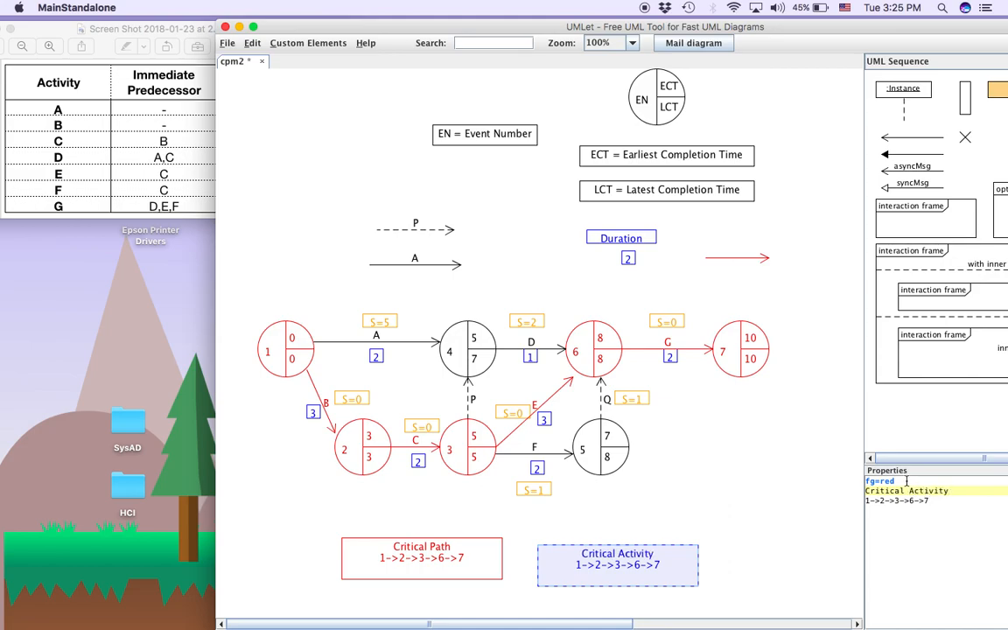
Color the Critical Activity box green with fg=green and align it level with the Critical Path box
click(906, 481)
key(BackSpace)
key(BackSpace)
key(BackSpace)
text(g)
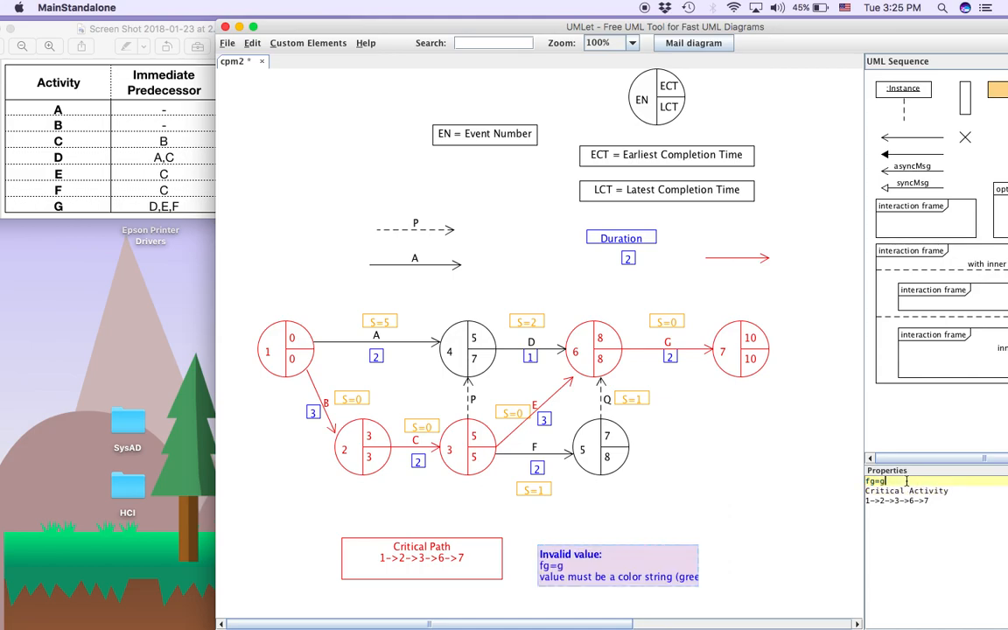
text(reen)
click(771, 533)
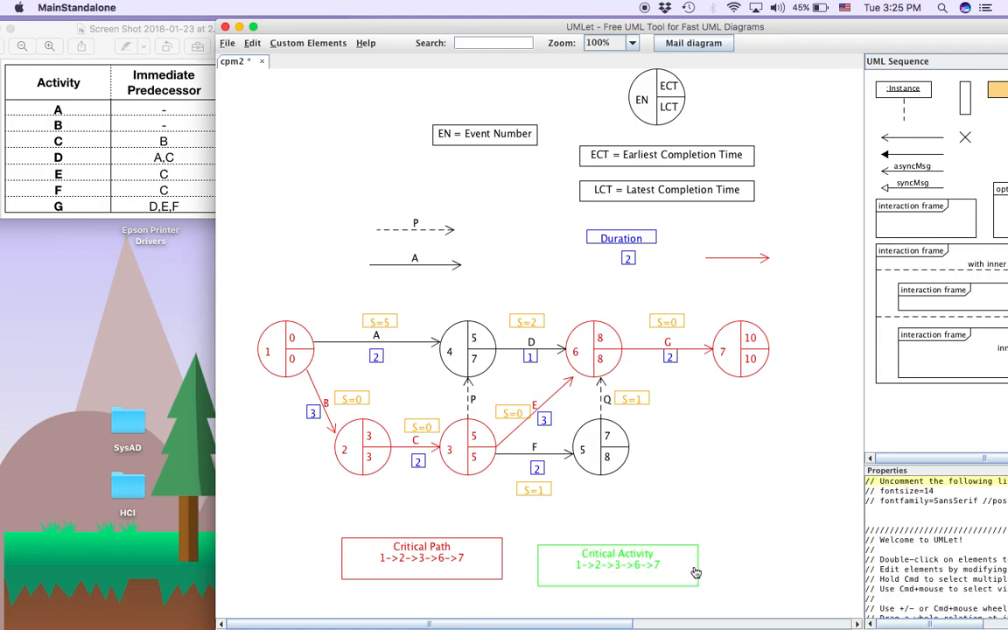
drag(654, 569, 654, 562)
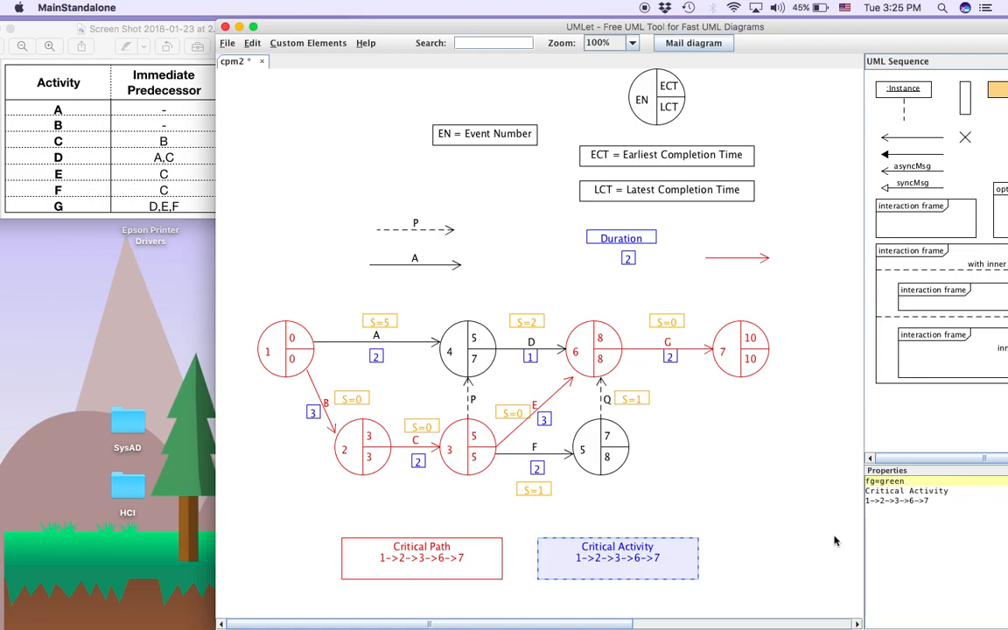
Replace the event sequence in the Critical Activity box with the activity list B,C,E,G
click(941, 500)
key(BackSpace)
key(BackSpace)
key(BackSpace)
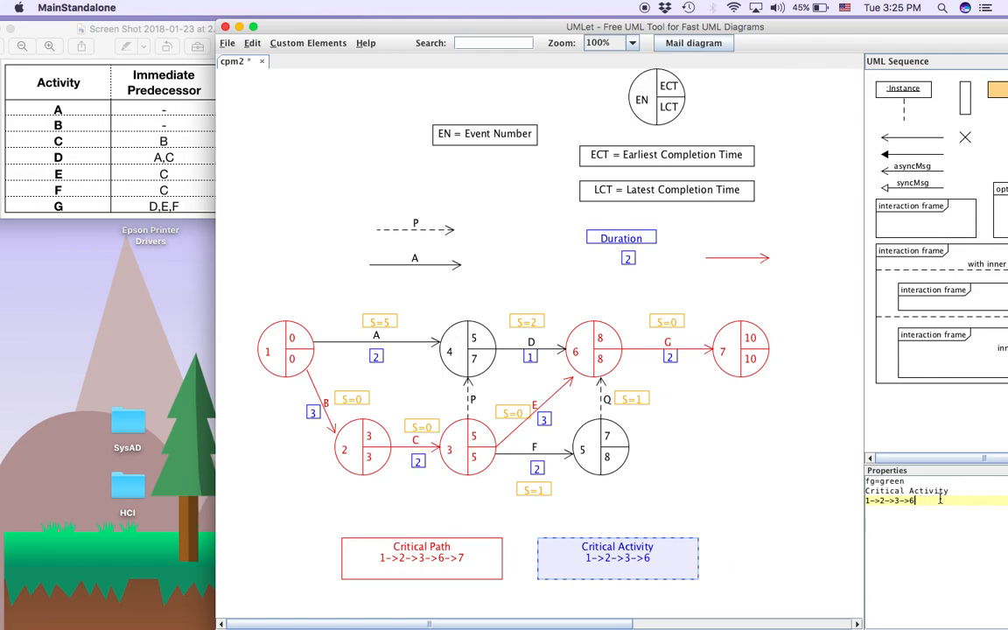
key(BackSpace)
key(BackSpace)
key(BackSpace)
key(BackSpace)
key(BackSpace)
key(BackSpace)
key(BackSpace)
key(BackSpace)
key(BackSpace)
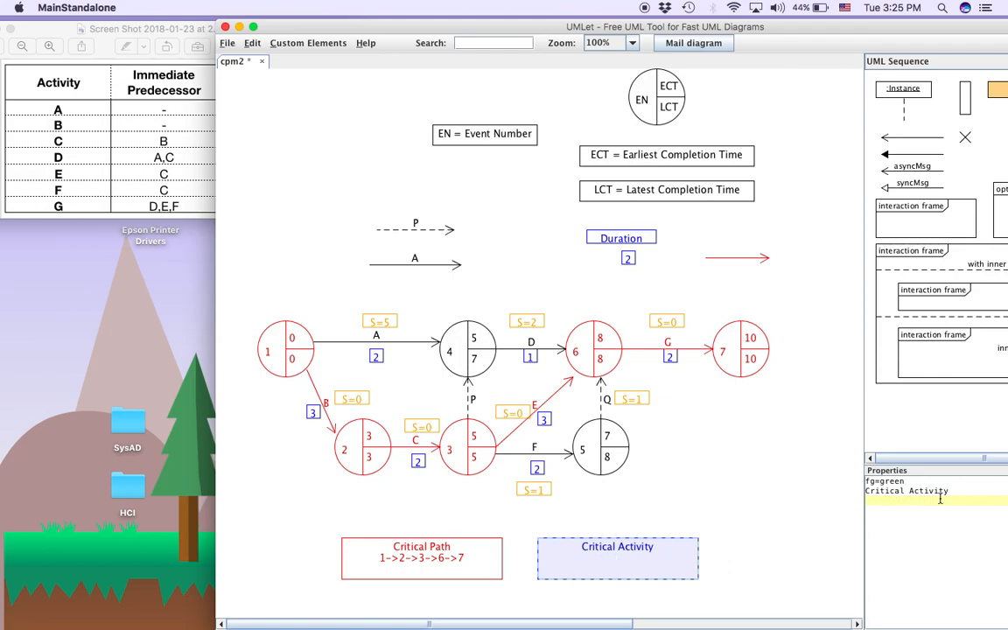
text(B,C,E,G)
click(805, 479)
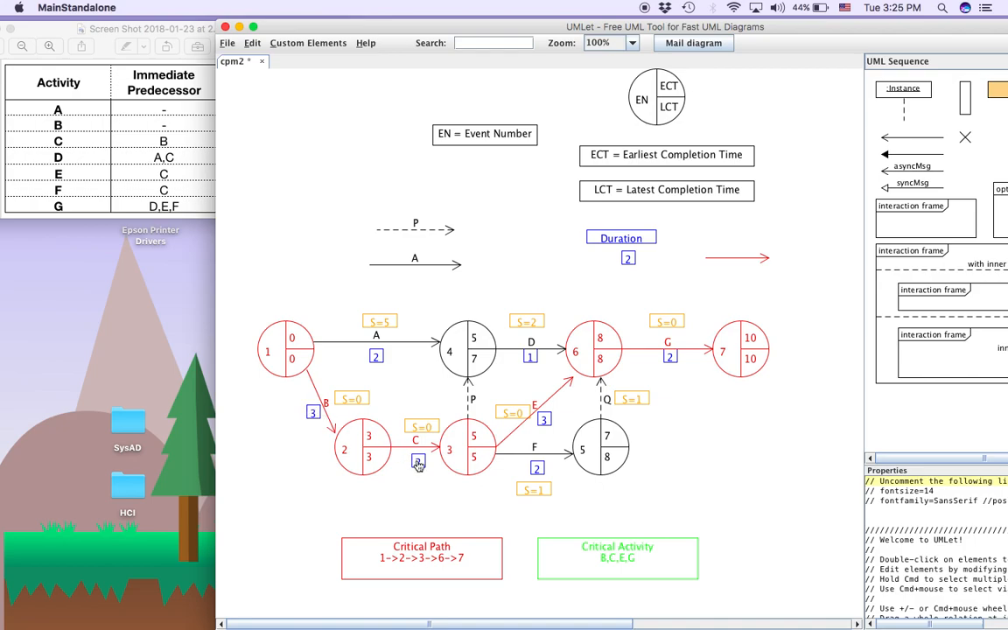